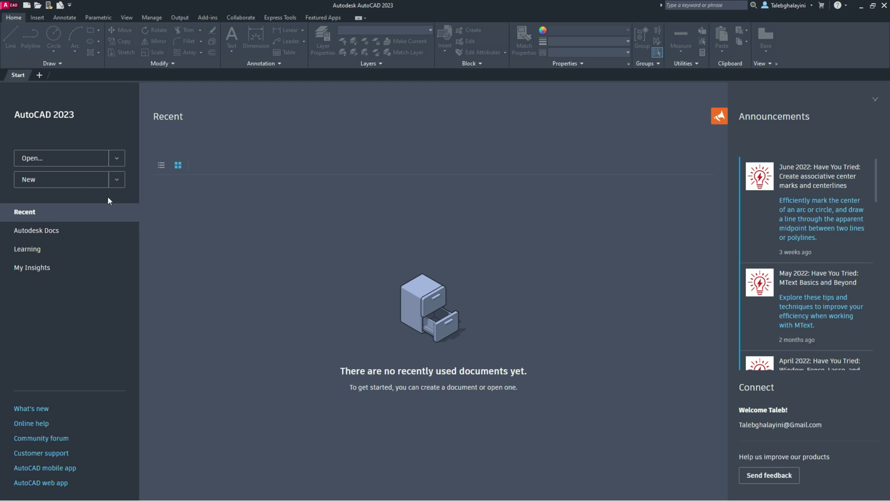
Start a blank drawing with the grid off, Endpoint/Midpoint/Geometric Center/Intersection snaps, Ortho and Dynamic Input on
click(98, 186)
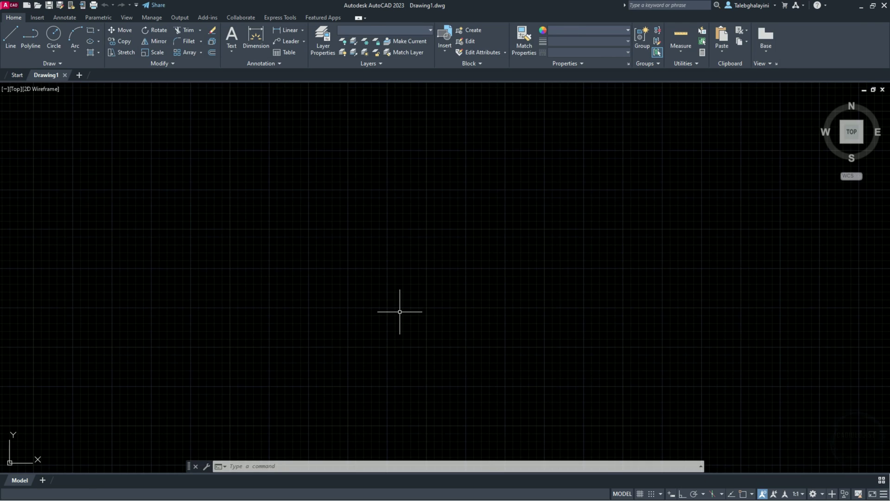
click(640, 494)
click(752, 494)
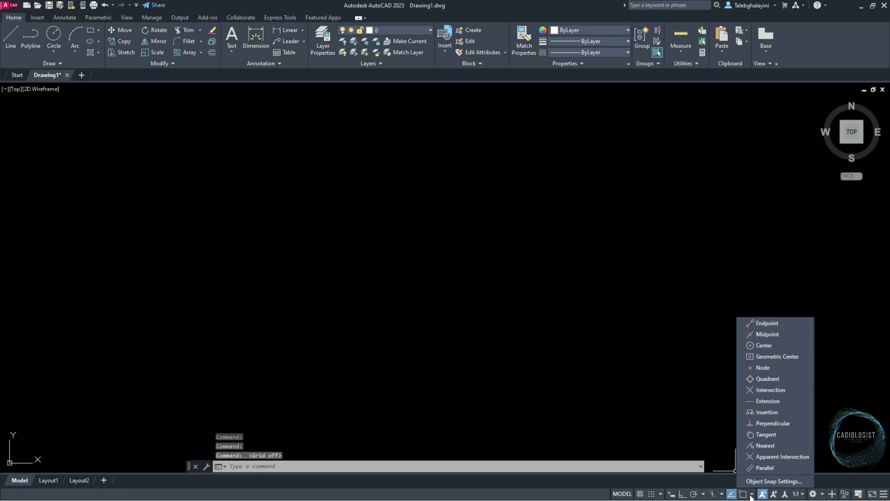
click(781, 324)
click(783, 334)
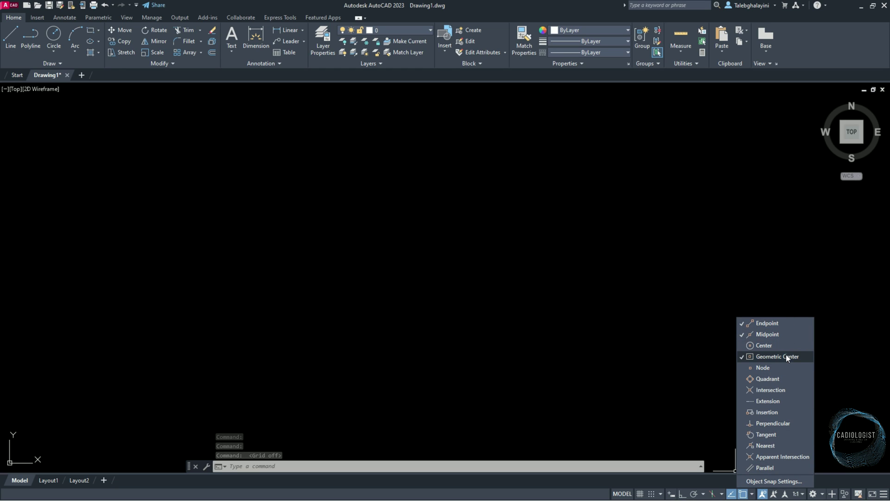
click(786, 357)
click(782, 391)
click(385, 257)
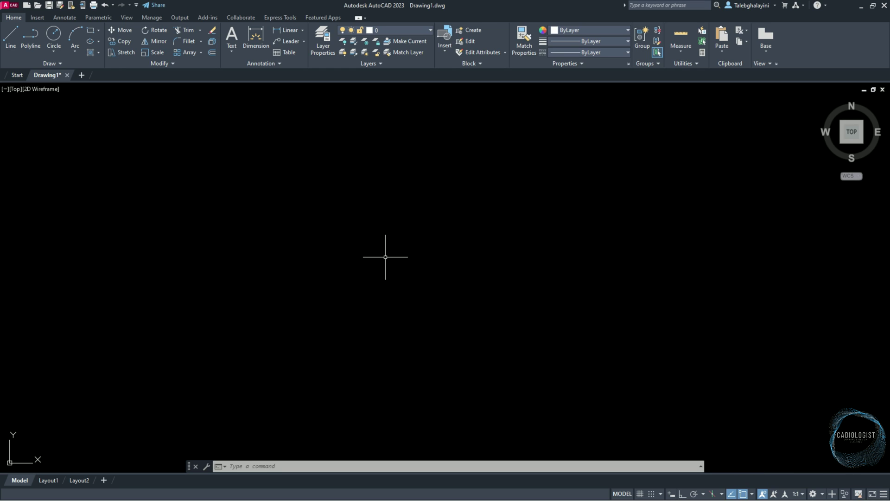
key(F8)
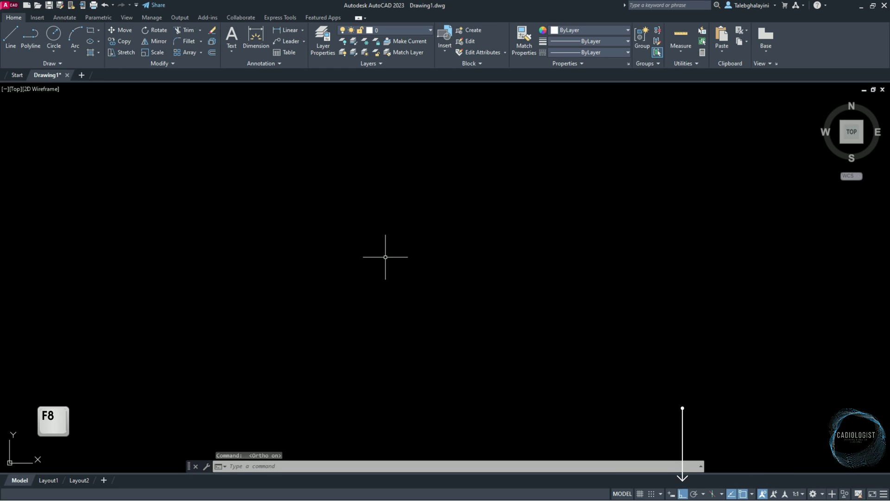
key(F12)
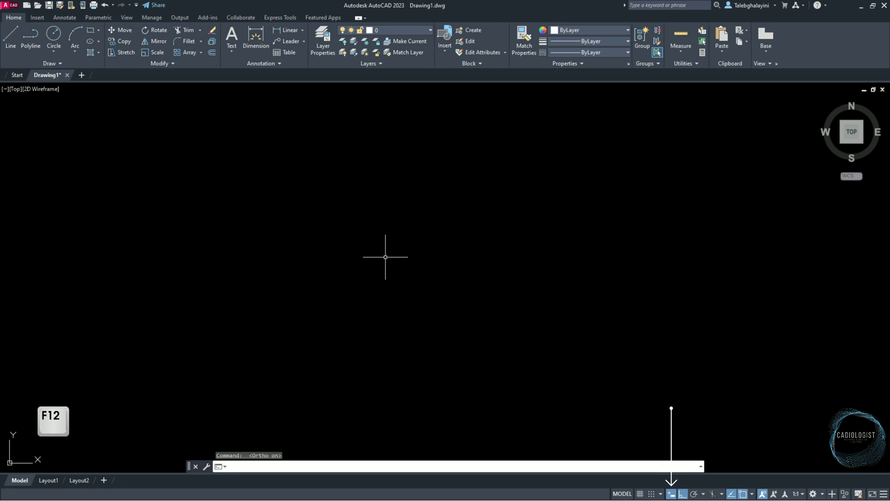
Set drawing units to Decimal length with 0 precision and Millimeters insertion scale
text(un)
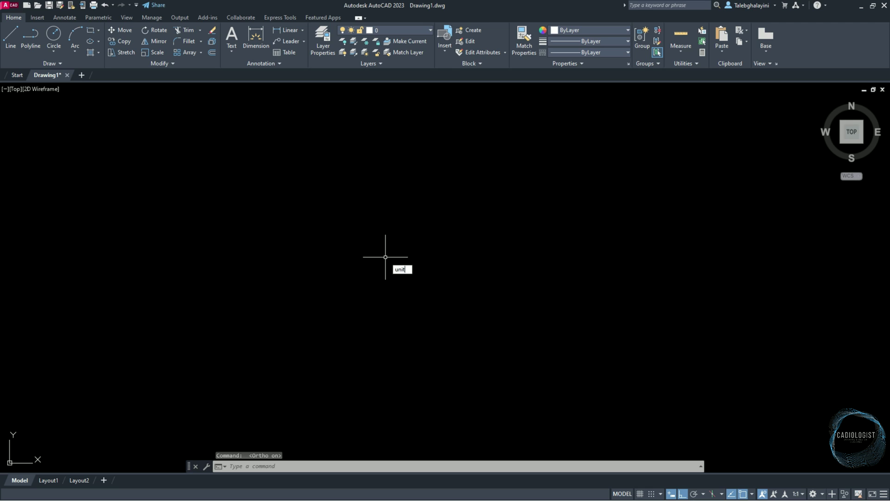
text(it)
key(Return)
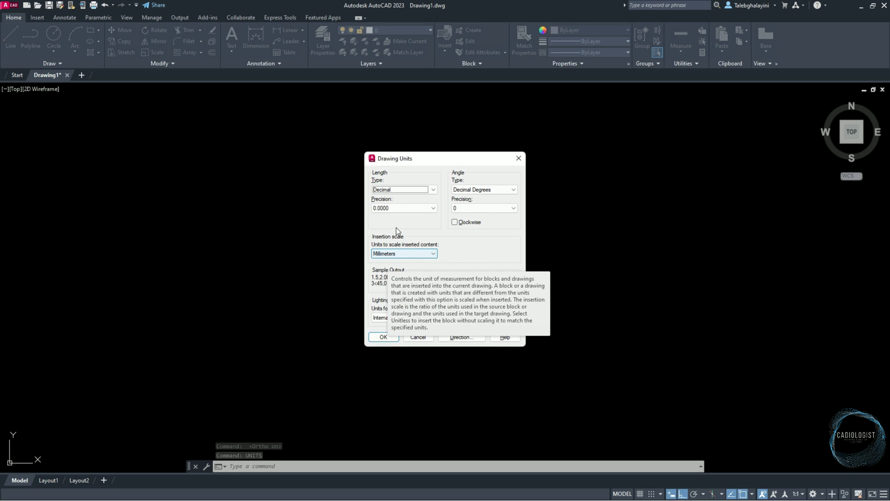
click(417, 190)
click(417, 190)
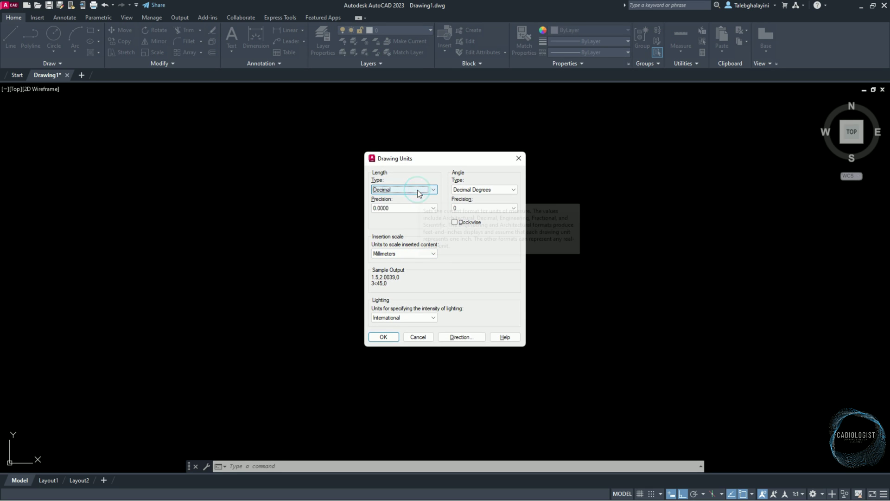
click(416, 205)
click(409, 215)
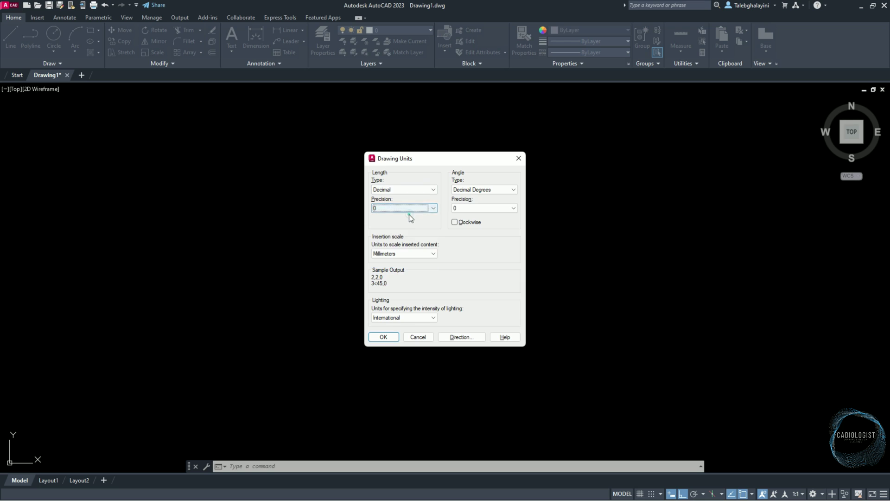
click(405, 251)
click(406, 253)
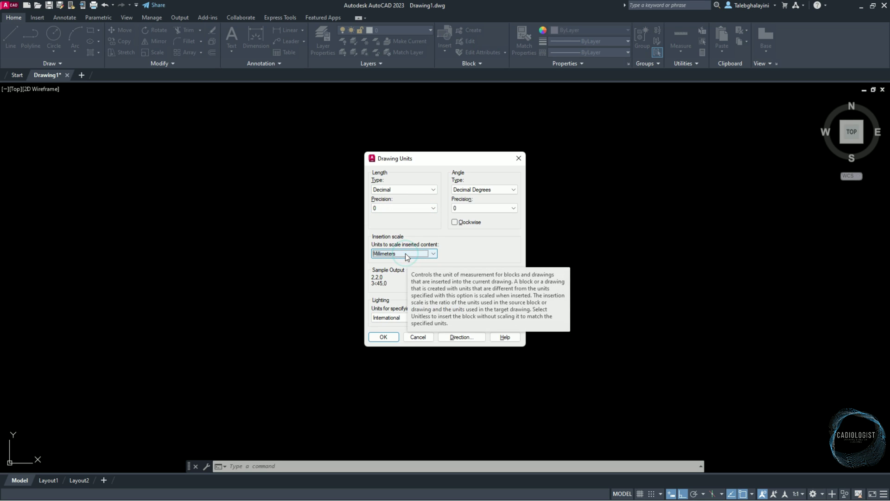
Apply the unit settings and create a new layer named Pattern
click(384, 336)
text(la)
key(Return)
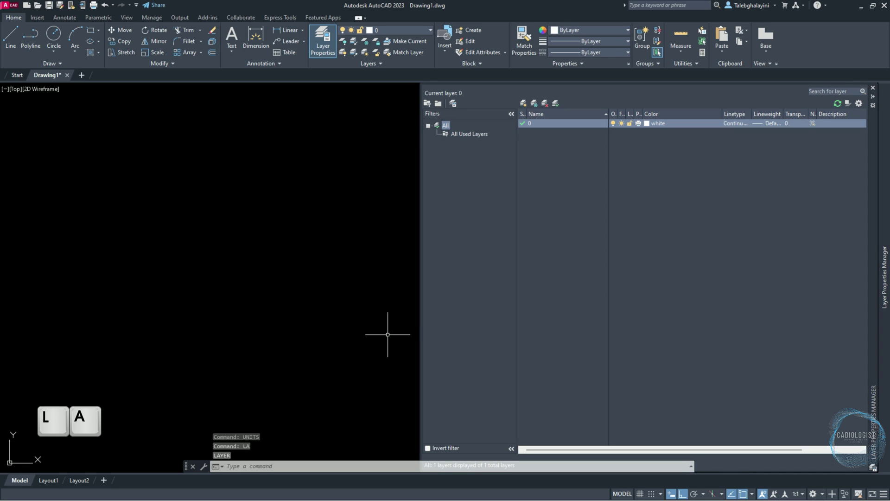
click(523, 102)
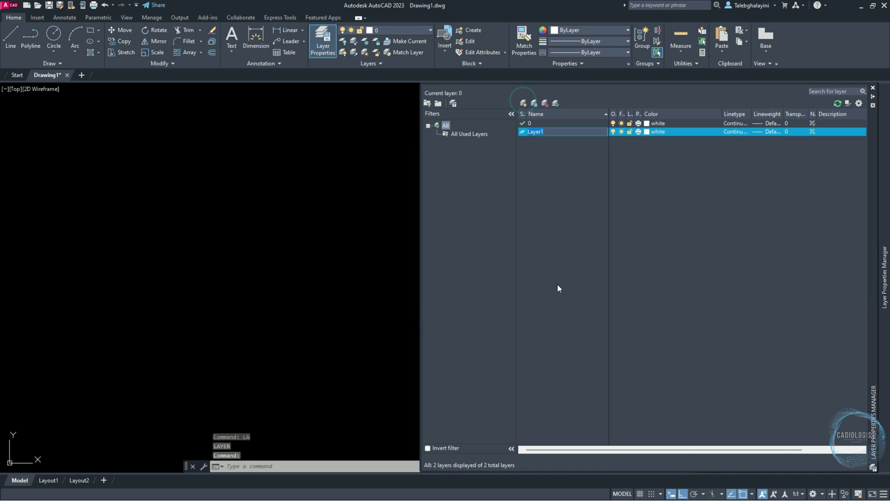
text(Pattern)
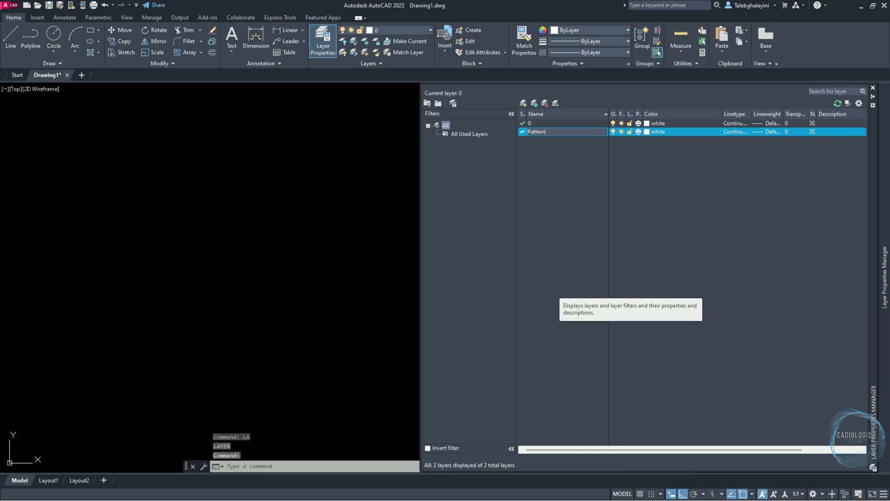
key(Return)
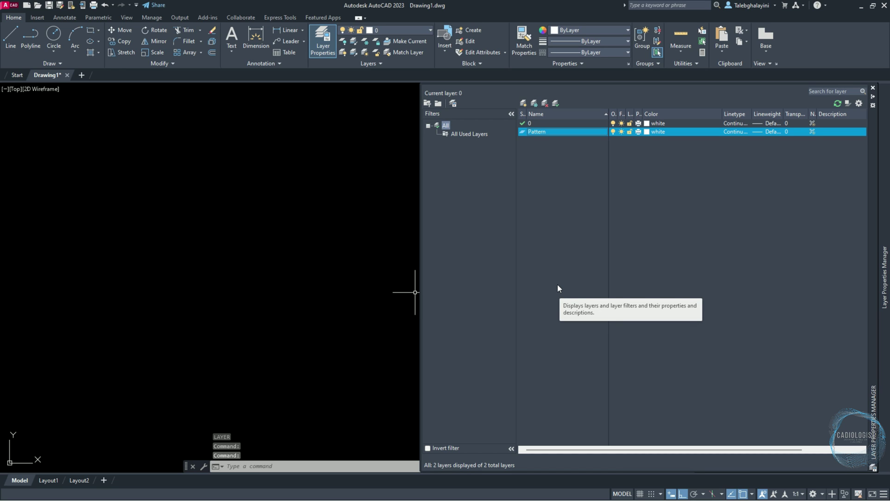
Add a non-plotting Viewports layer and make Pattern the current layer
click(524, 102)
text(Viewports)
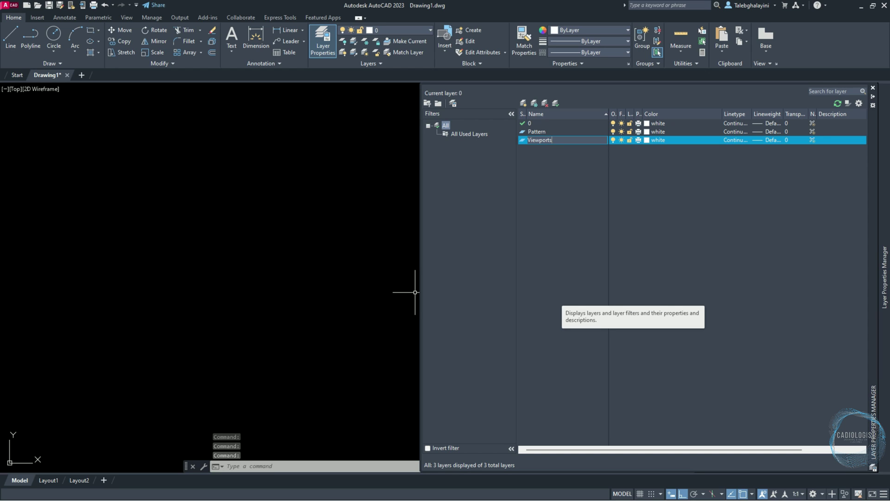
key(Return)
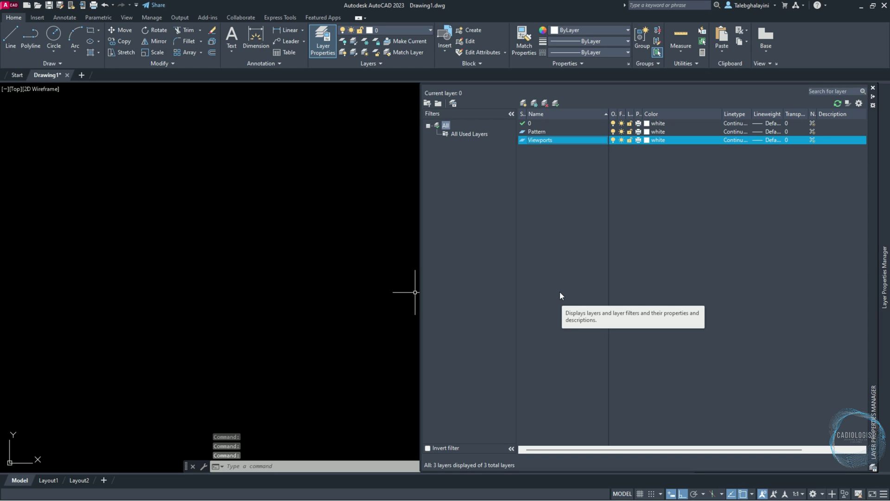
click(639, 140)
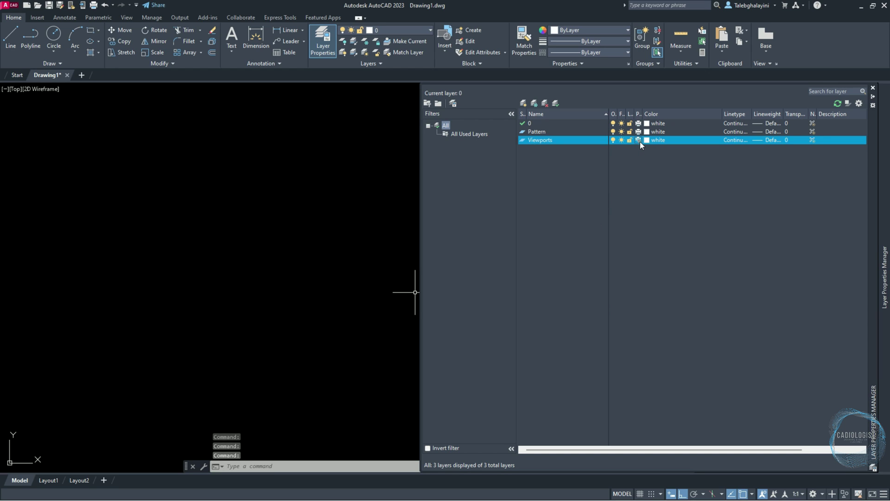
double_click(589, 132)
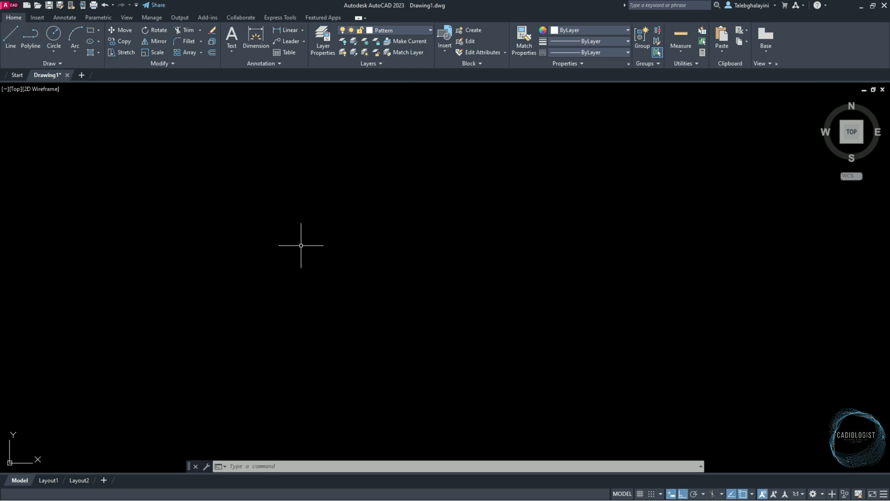
Draw an 80 by 400 rectangle and set polar tracking to 45-degree increments
click(91, 32)
click(273, 197)
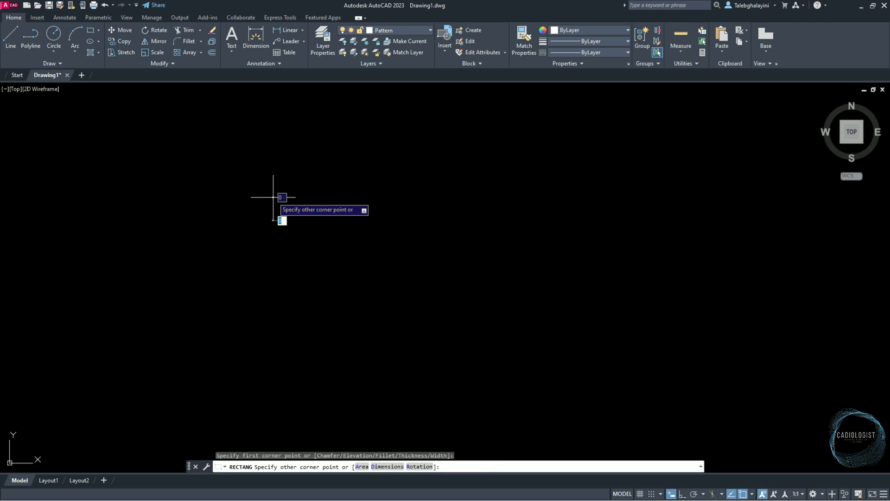
text(80)
key(Tab)
text(4)
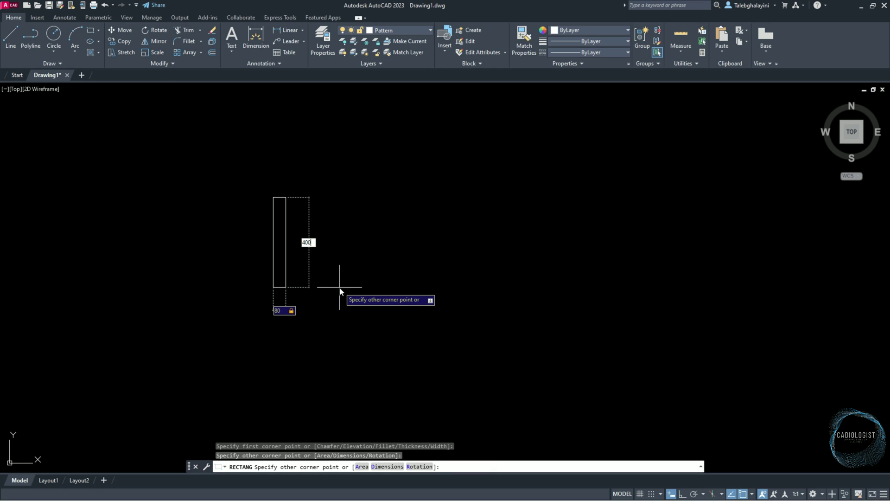
key(Return)
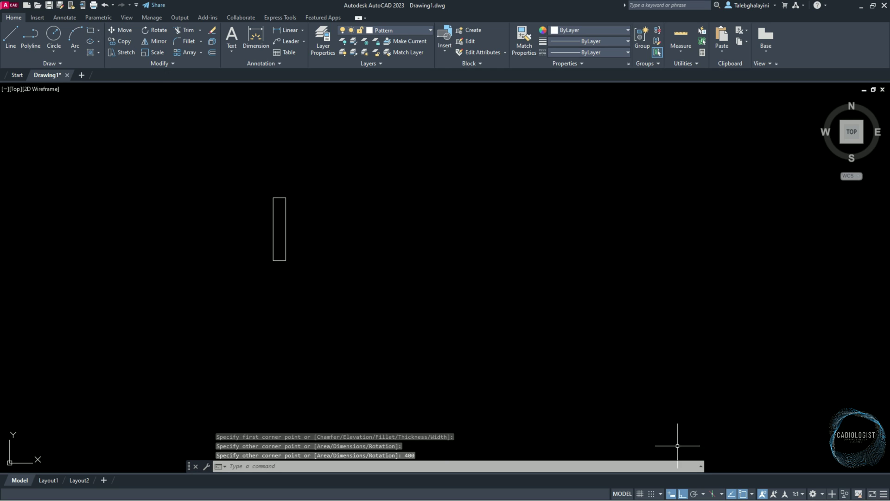
click(705, 494)
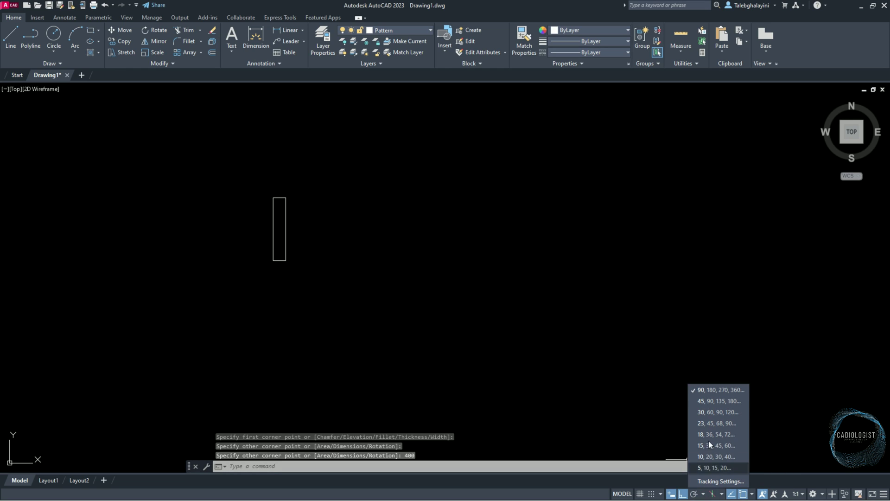
click(722, 402)
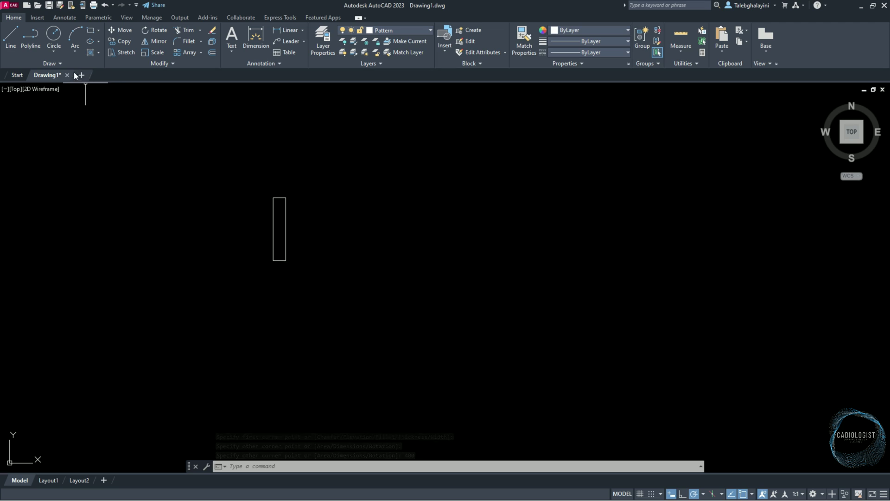
Draw a 45° construction line through the rectangle's bottom midpoint
click(59, 62)
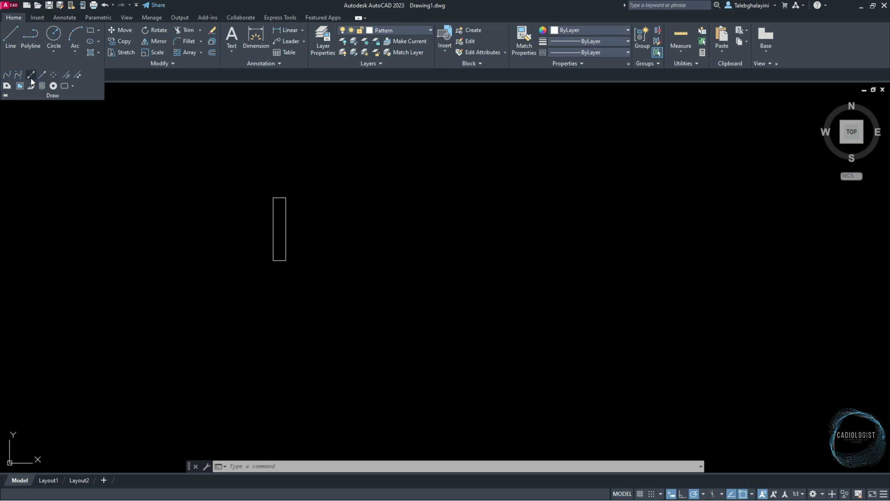
click(31, 77)
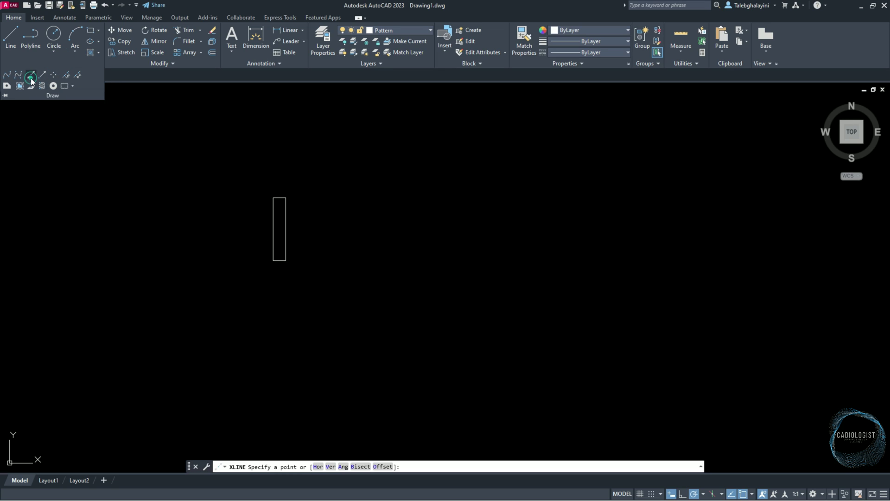
scroll(246, 230, up, 2)
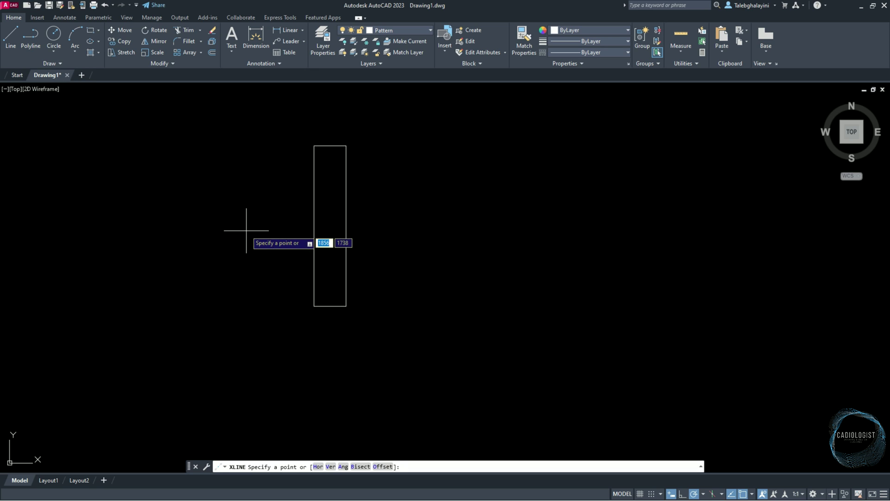
click(329, 306)
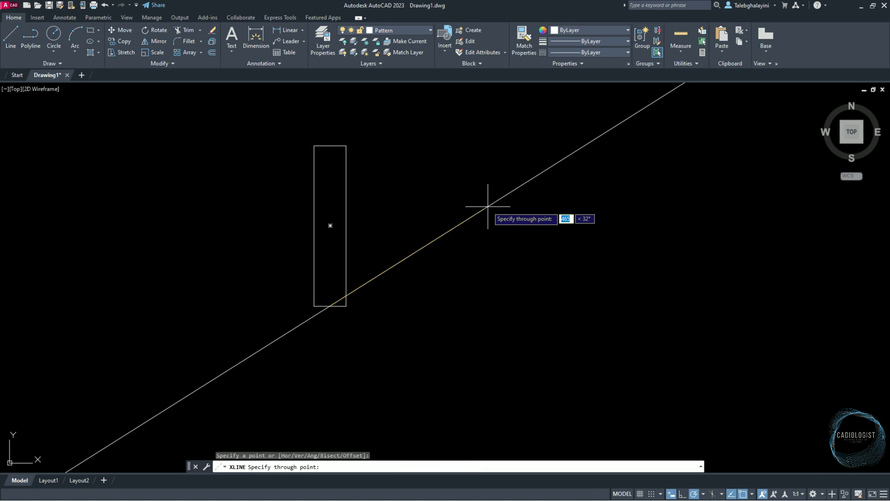
click(470, 170)
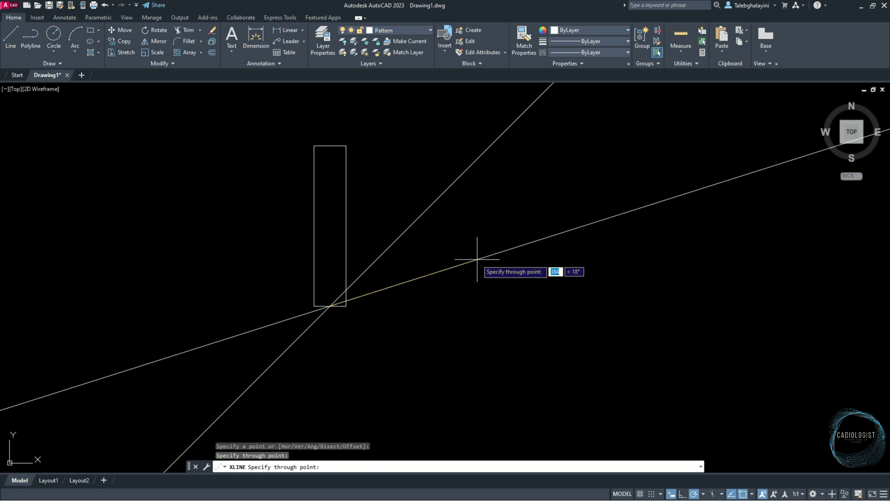
key(Return)
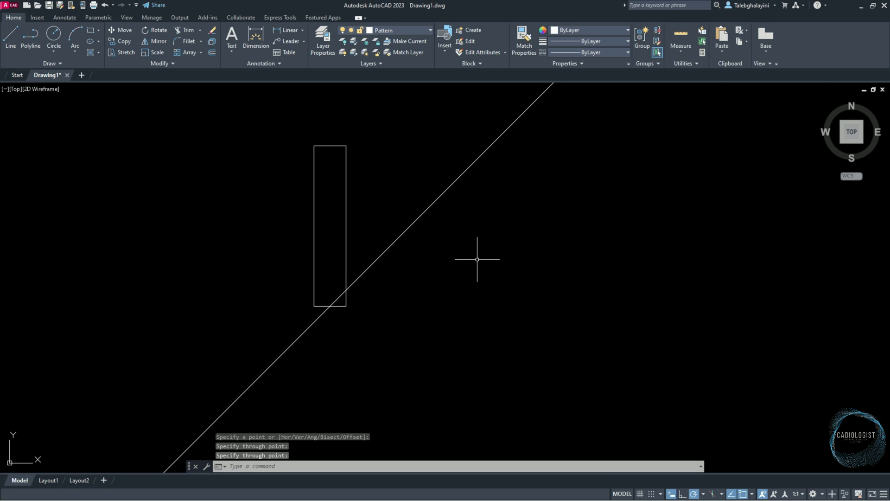
Mirror the 45° xline about a vertical axis through the rectangle centre, keeping the original
click(419, 225)
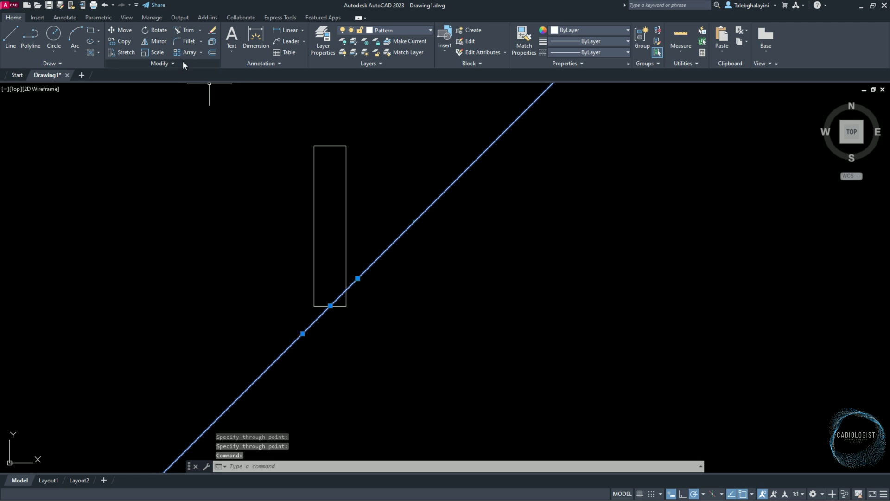
click(161, 43)
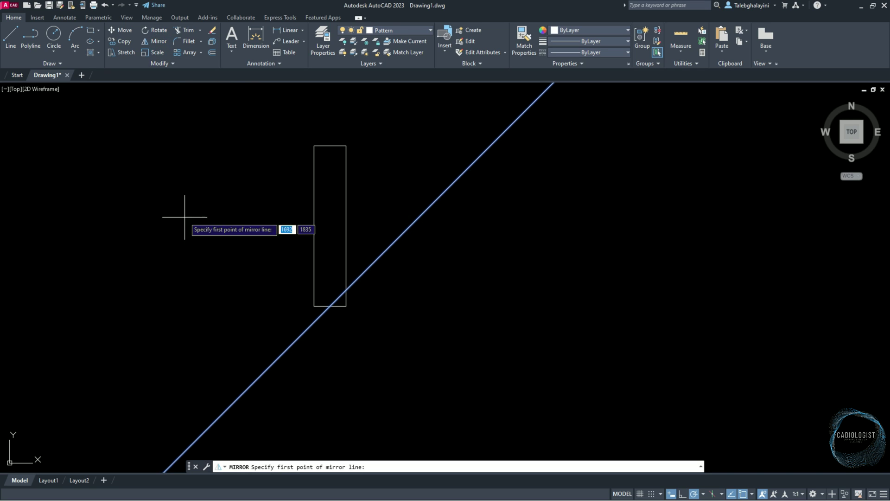
click(330, 226)
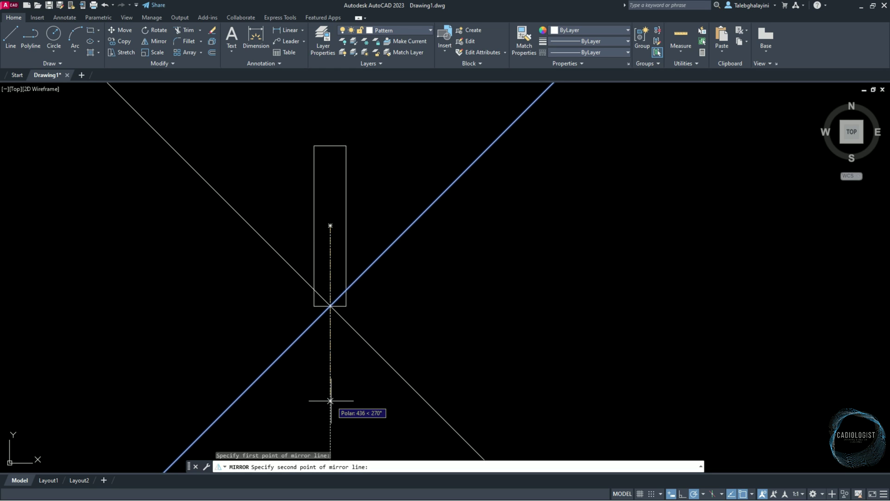
key(F8)
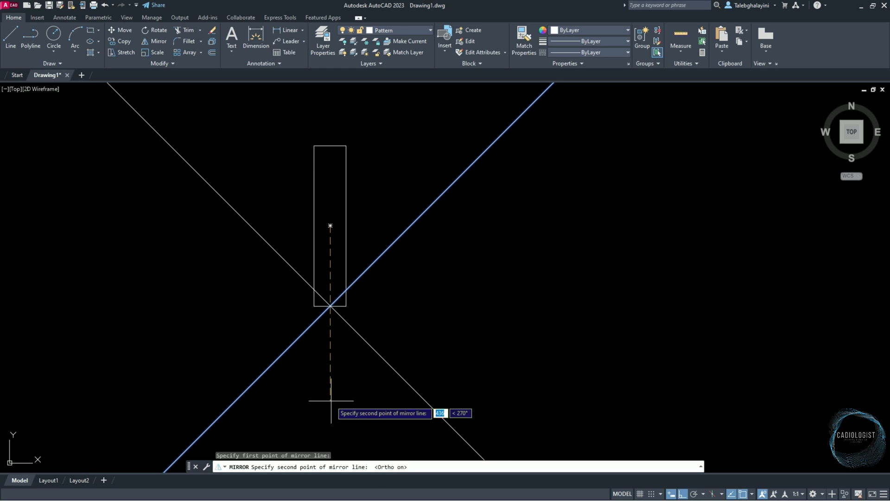
click(331, 401)
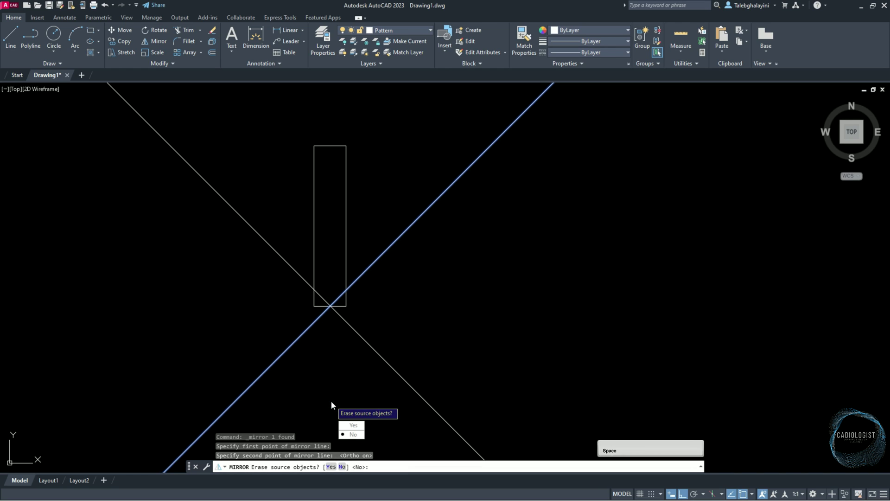
key(space)
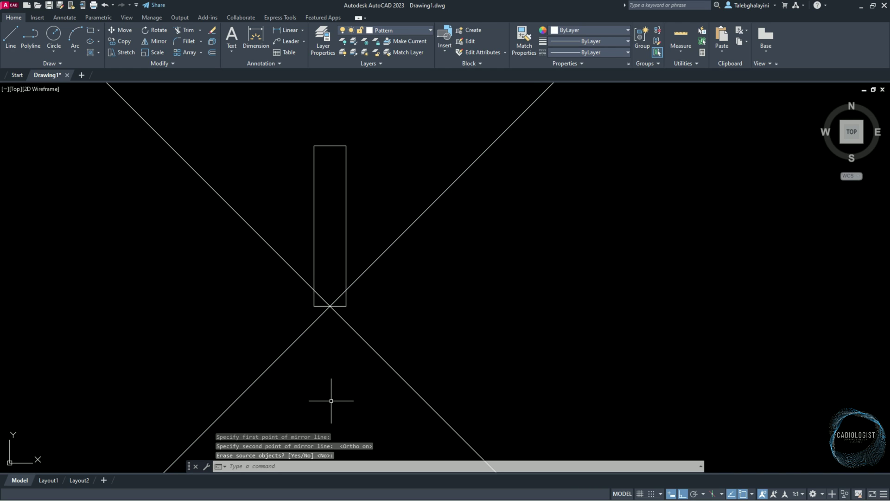
Mirror both diagonals about a horizontal axis through the rectangle's centre
click(369, 347)
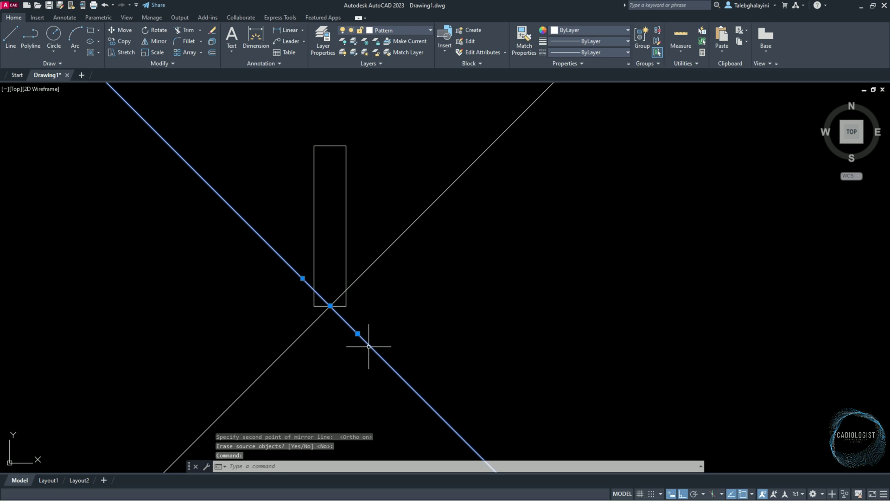
click(301, 331)
click(302, 334)
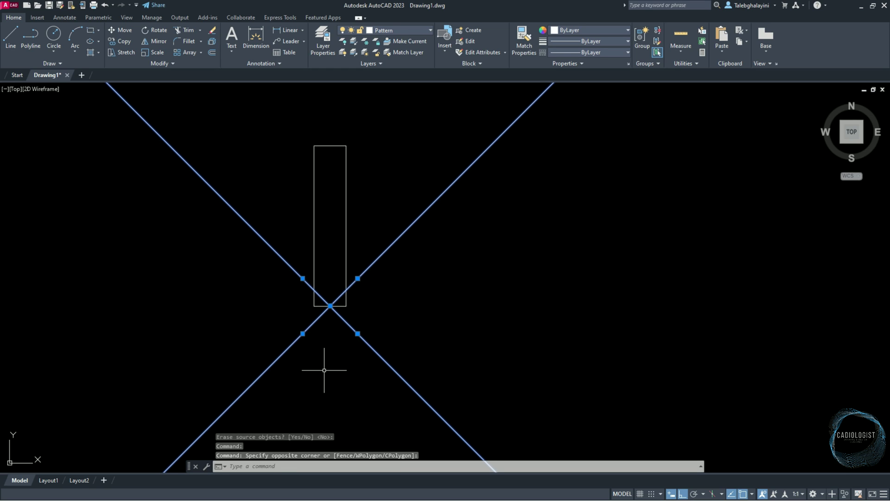
text(mir)
key(Return)
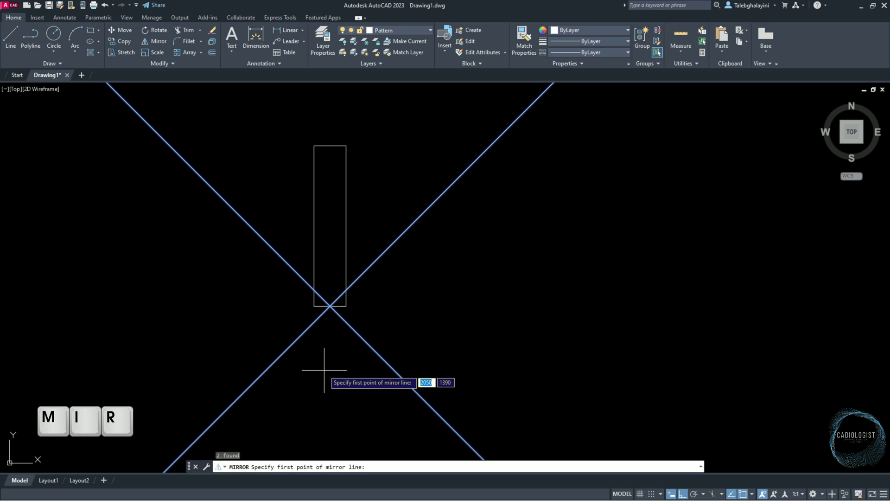
click(330, 225)
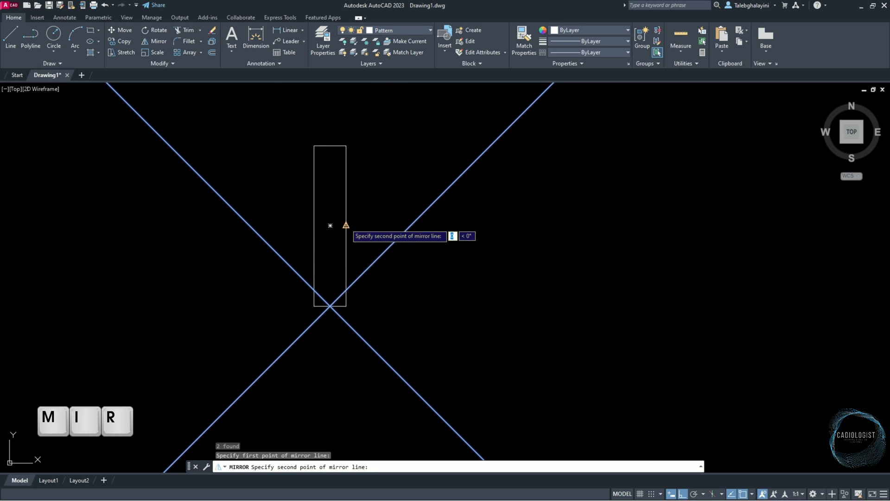
click(601, 258)
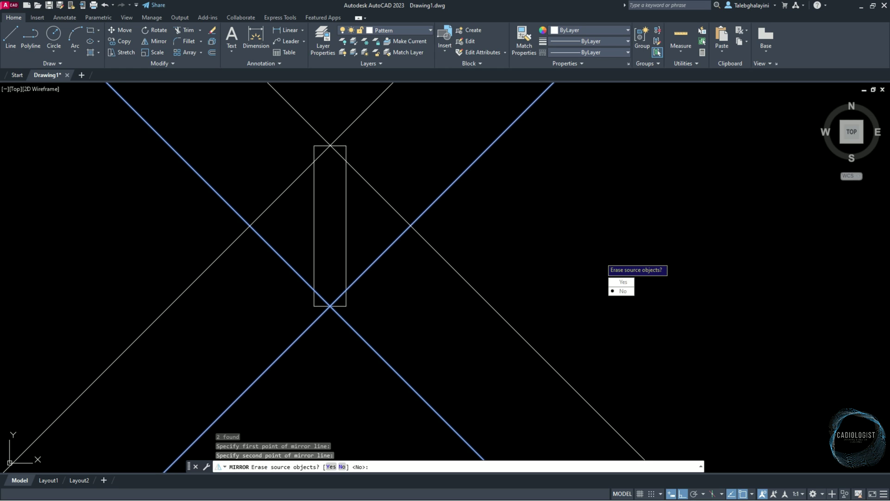
Keep the source diagonals and create a boundary polyline from the enclosed hexagon area
key(Return)
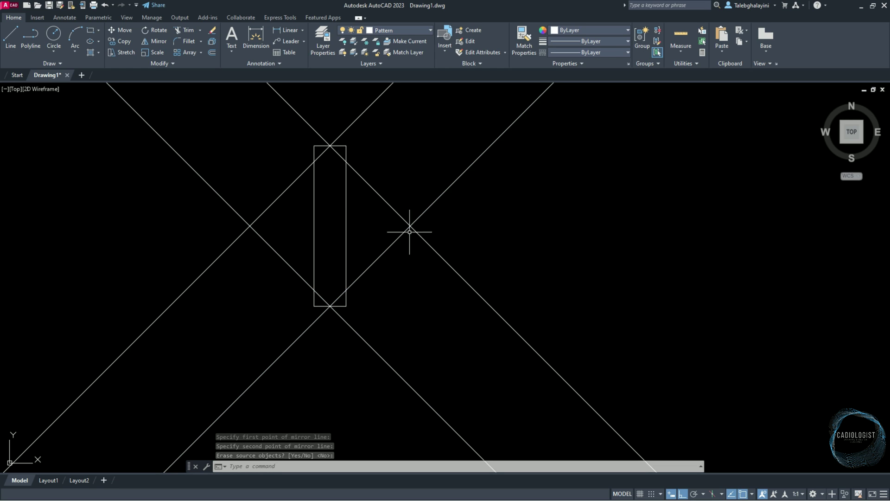
click(99, 52)
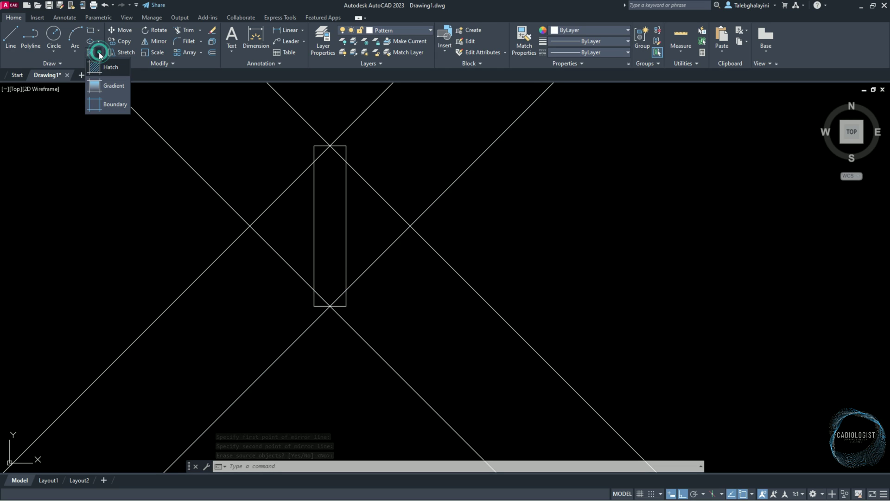
click(99, 102)
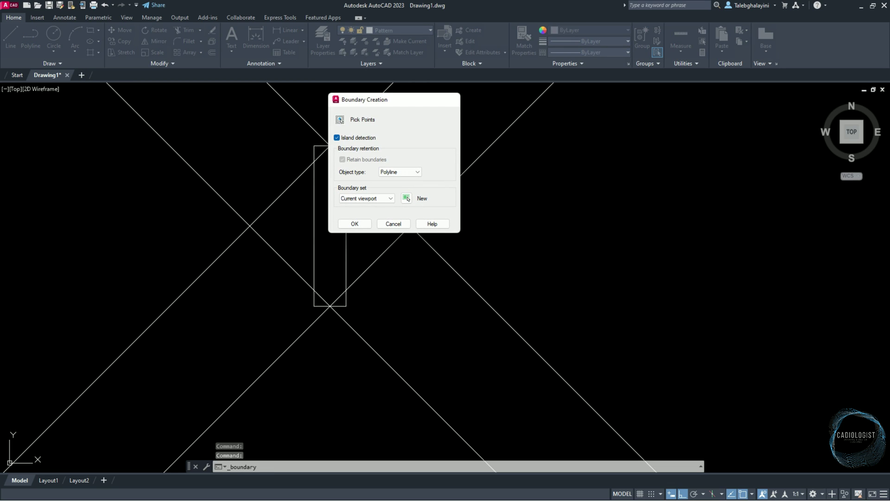
click(339, 119)
click(329, 203)
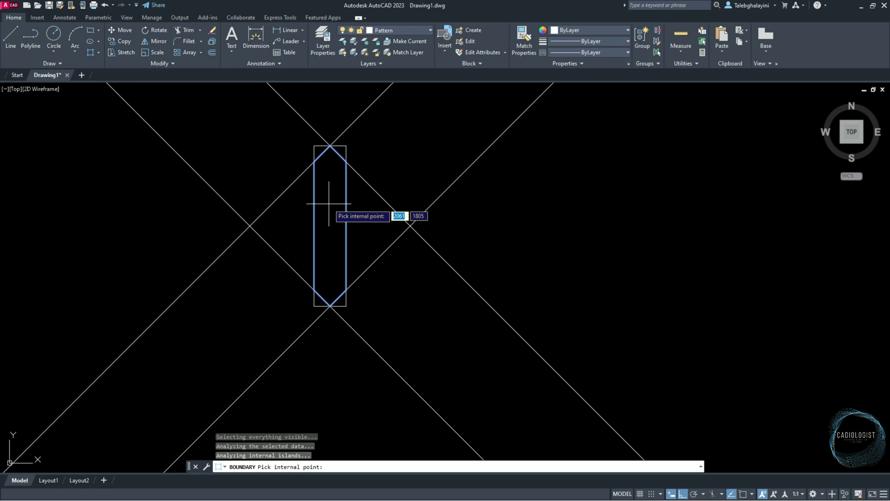
key(Return)
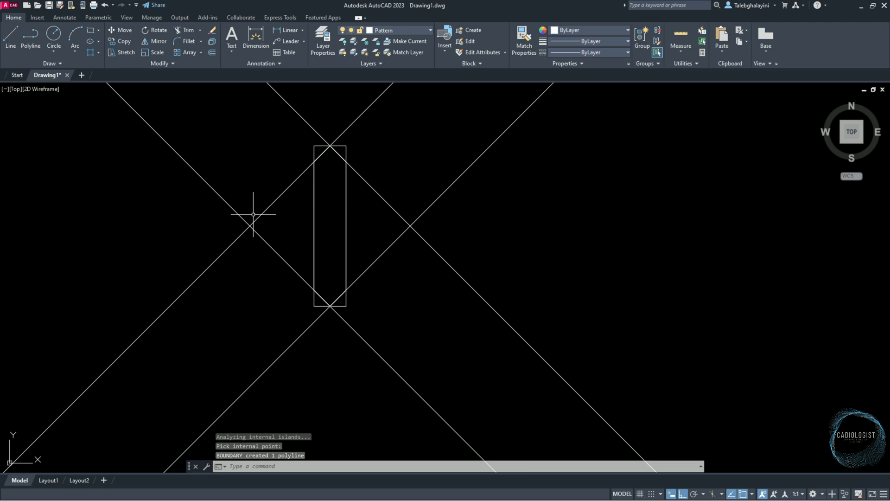
Delete the four diagonal construction lines and the rectangle
click(254, 207)
click(235, 252)
click(417, 202)
click(390, 264)
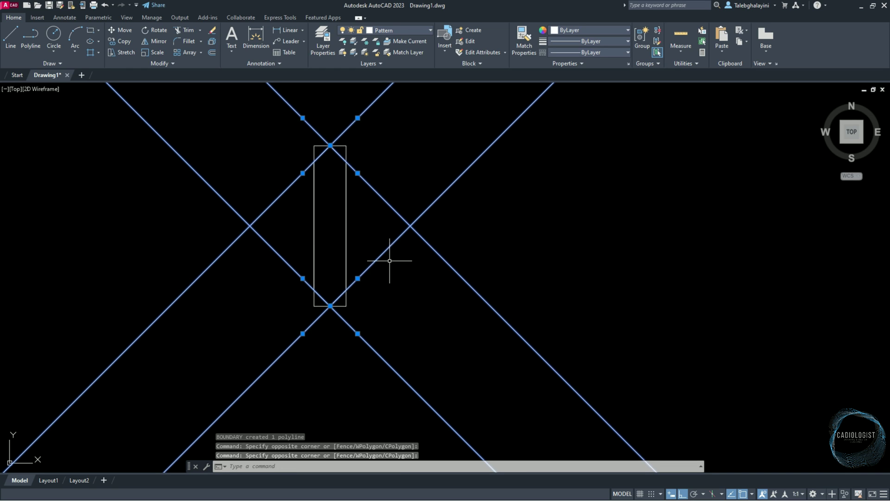
click(348, 145)
key(Delete)
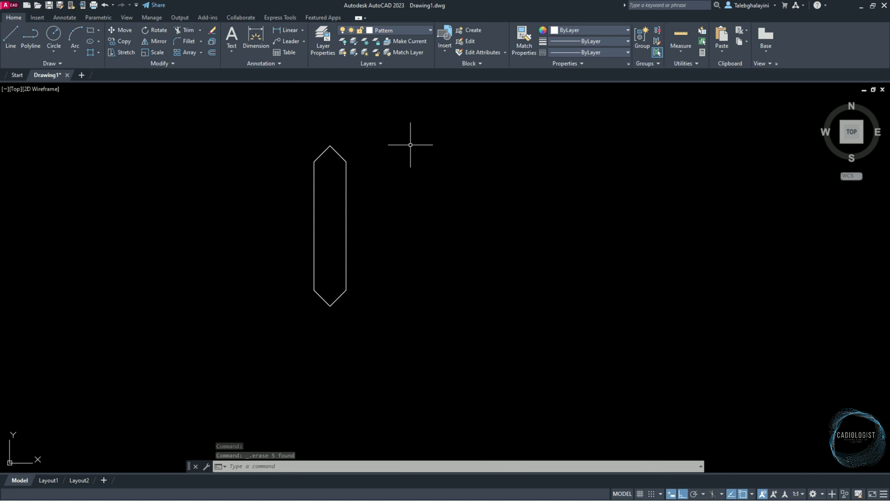
Offset the hexagon outline outward by 60
click(346, 186)
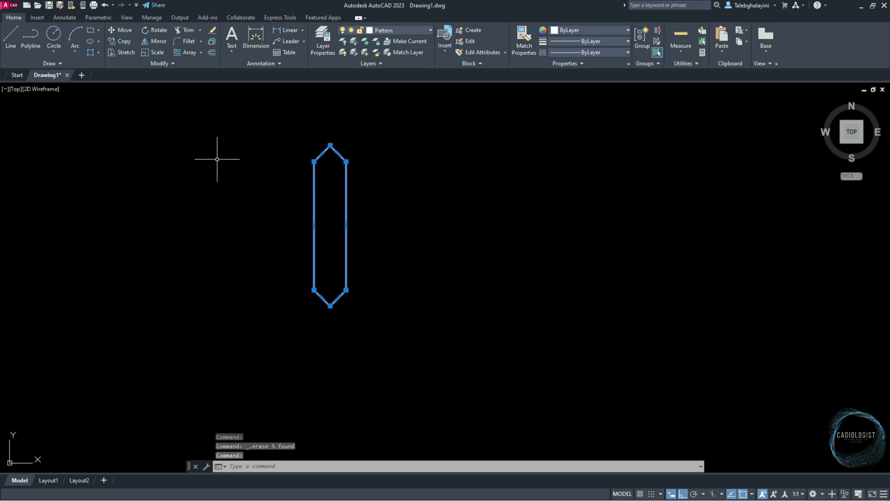
click(212, 53)
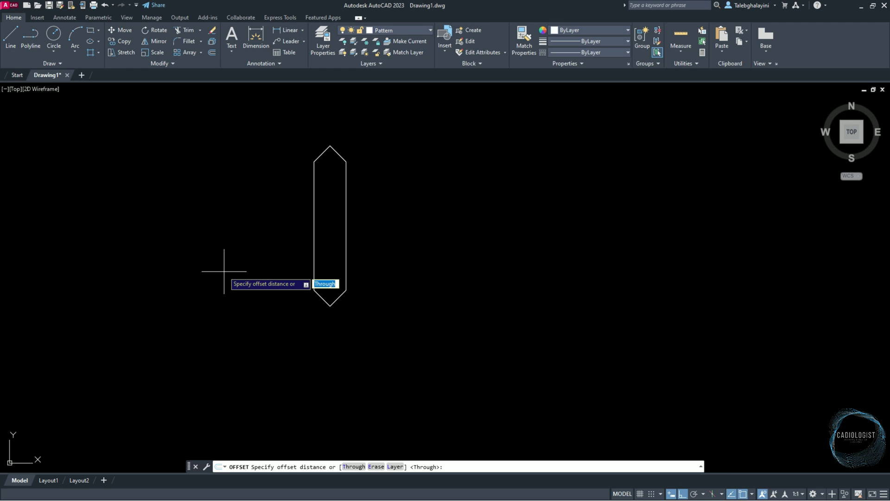
text(60)
key(Return)
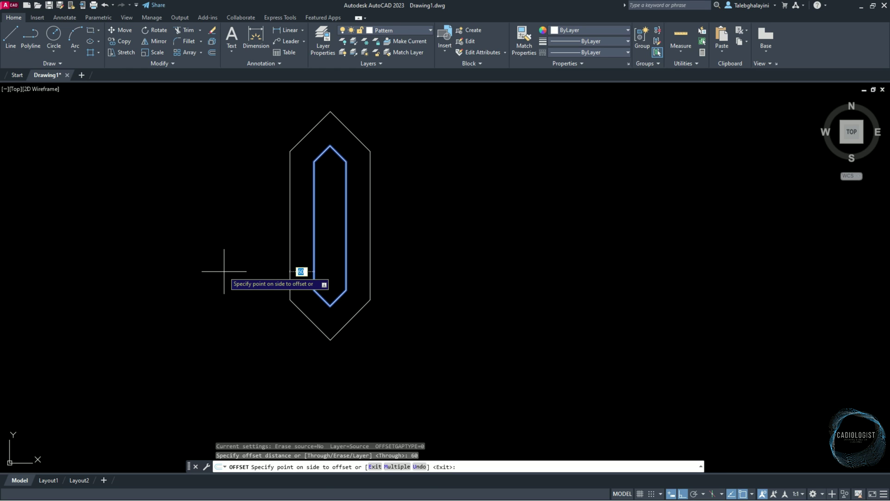
click(188, 271)
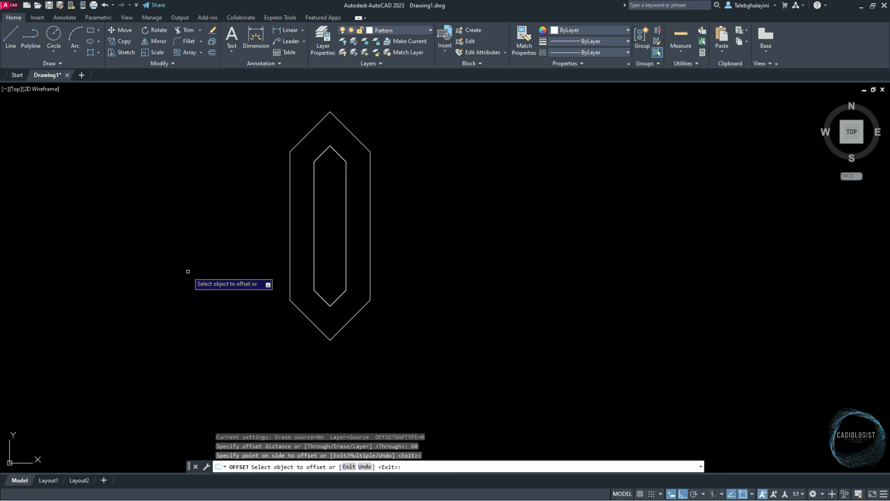
Draw a rotated square from the outer top apex, aligned to the sloped edge, to the inner intersection
key(Return)
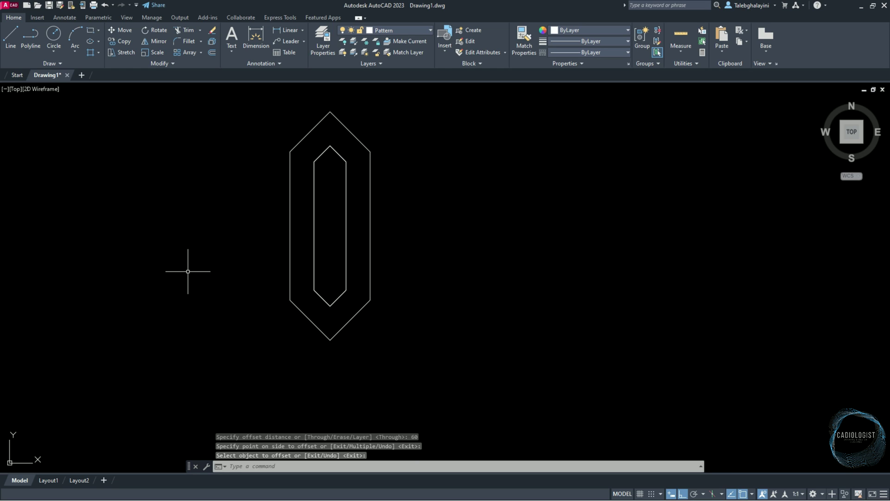
text(RE)
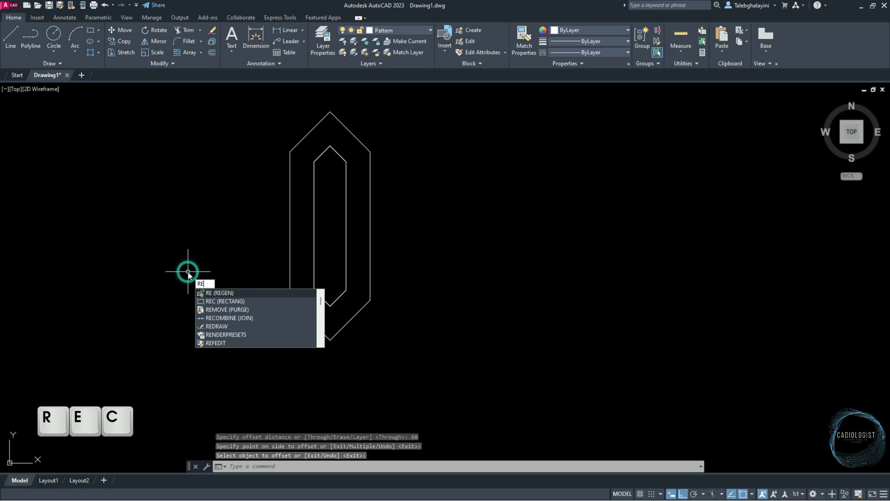
text(C)
key(Return)
scroll(336, 96, up, 4)
scroll(336, 96, up, 2)
click(308, 158)
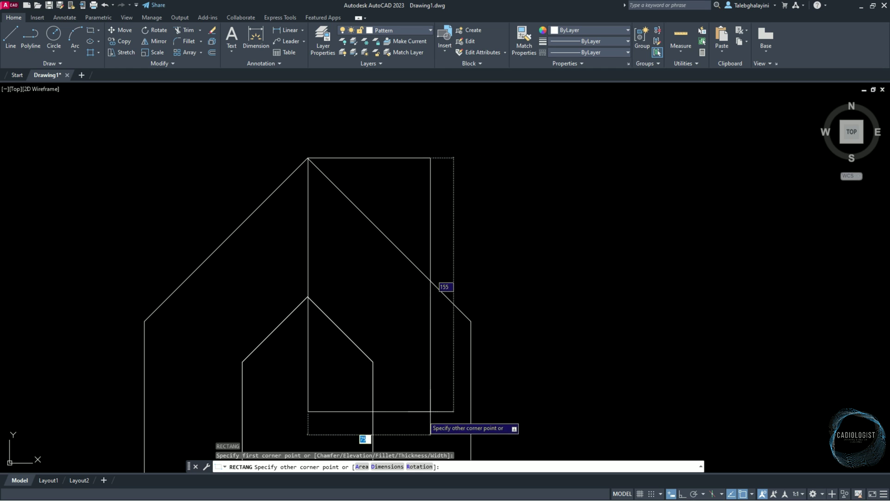
click(421, 466)
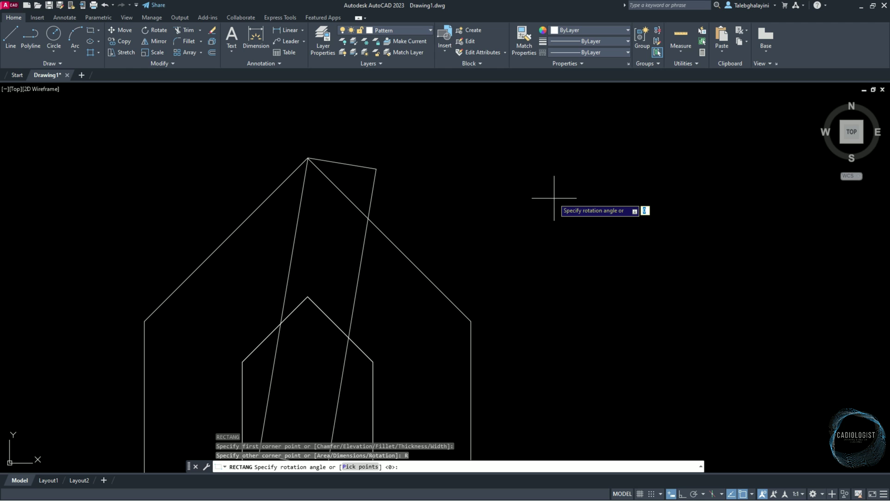
click(474, 339)
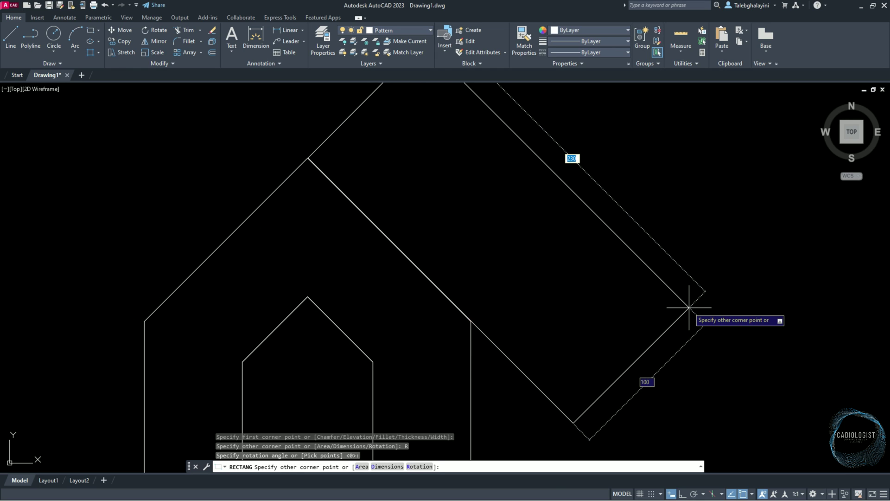
click(313, 306)
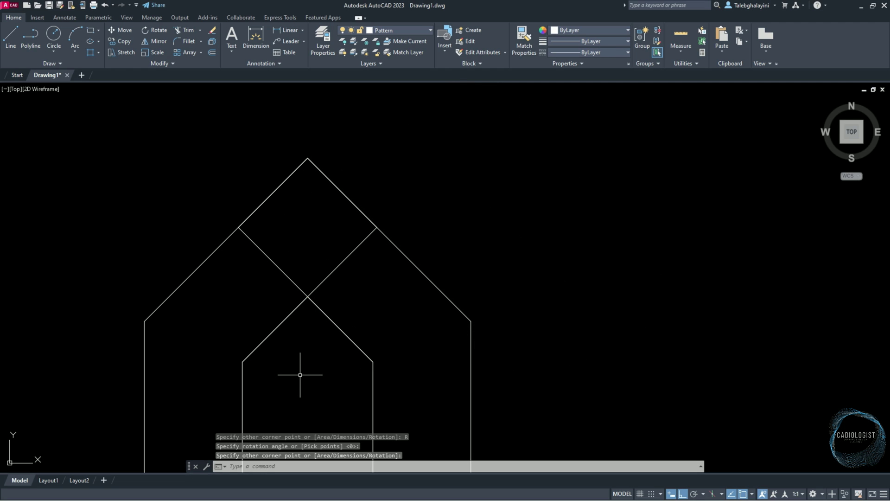
Mirror the top diamond across the hexagon's horizontal midline
scroll(396, 197, down, 7)
click(390, 210)
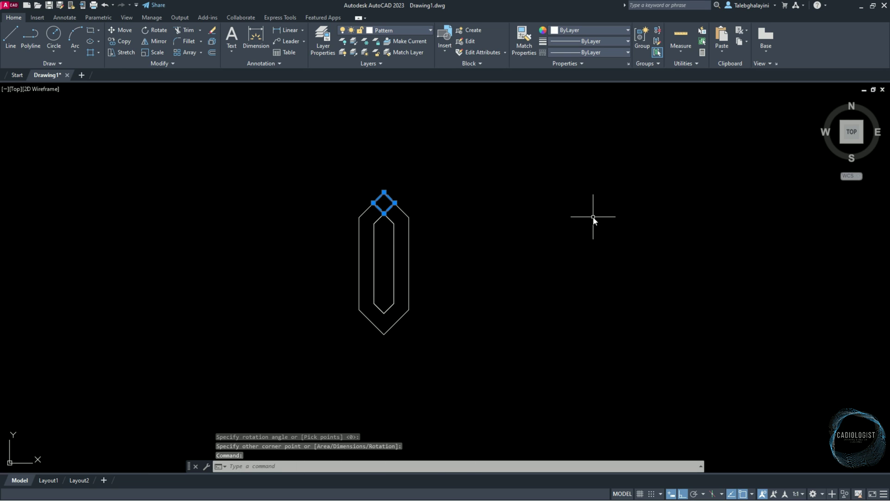
key(Return)
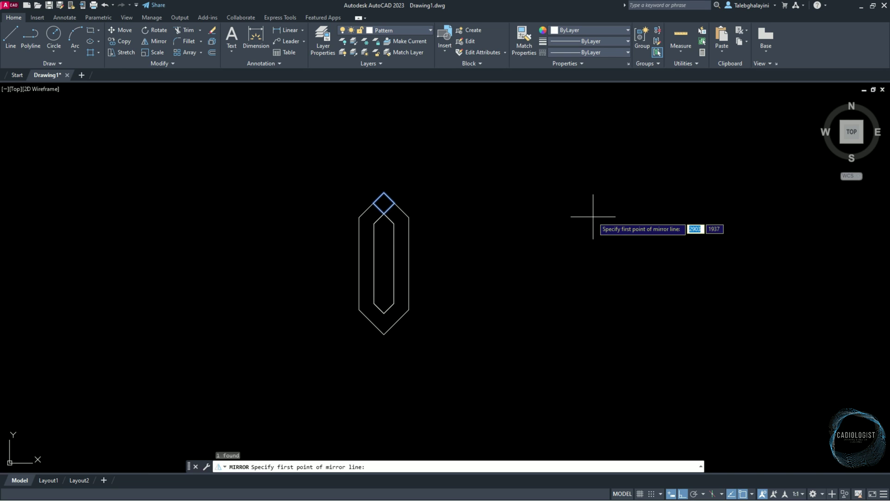
click(384, 263)
click(520, 273)
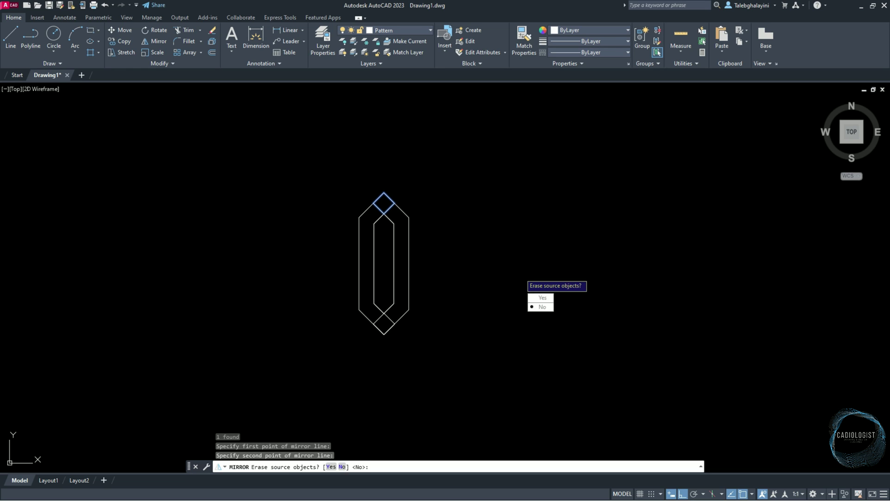
Finish the mirror keeping the original diamond, then set both hexagon outlines to Blue in Properties
key(Return)
key(ctrl+1)
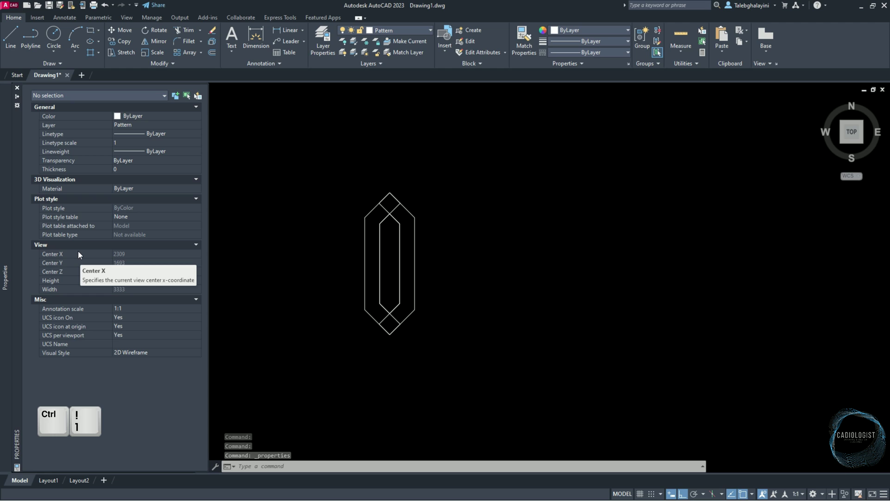
click(427, 250)
click(333, 266)
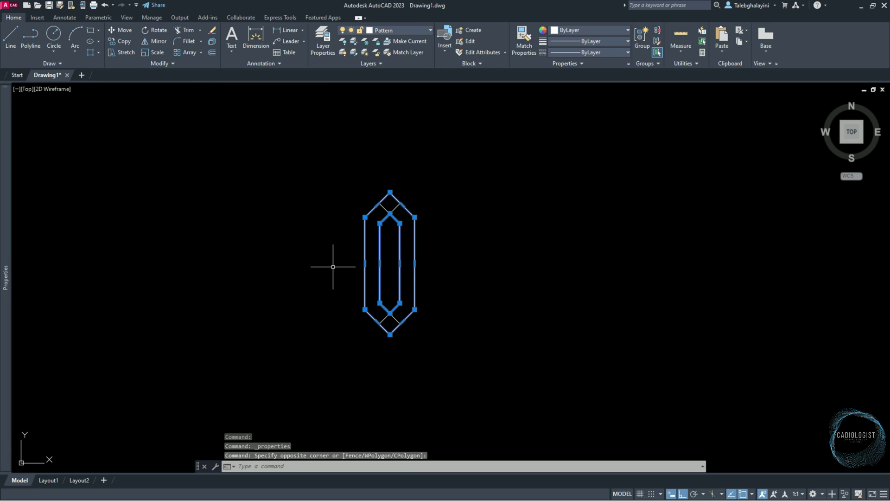
mouse_move(7, 154)
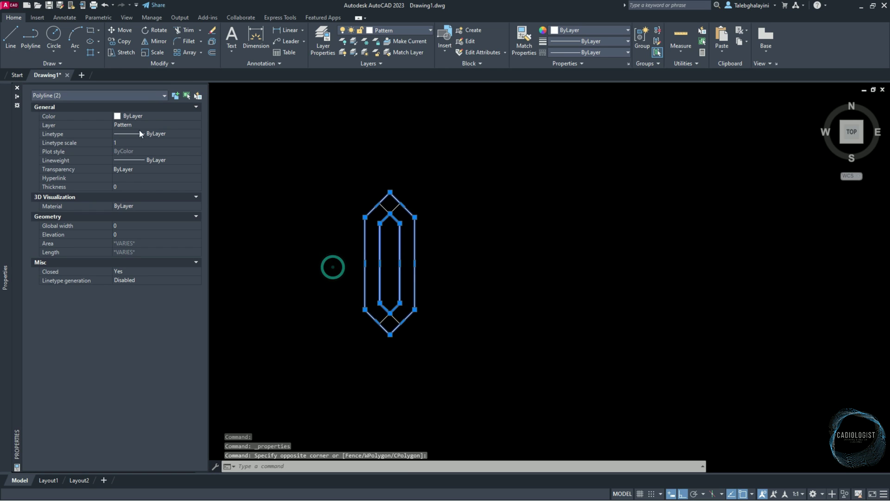
click(150, 116)
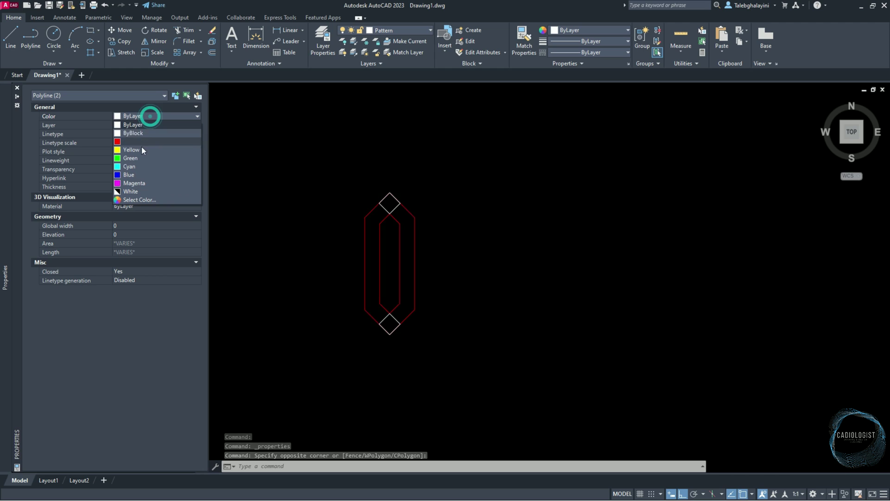
click(136, 175)
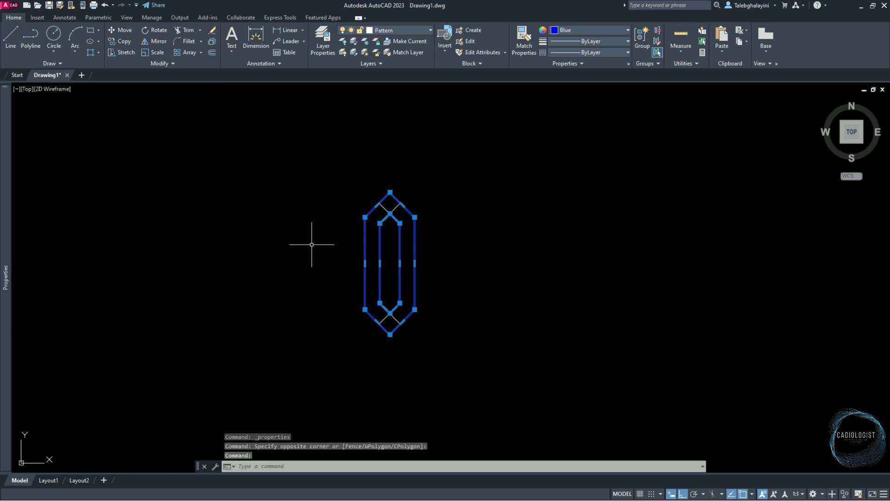
Create boundary polylines with BO by picking a point inside the band between the hexagons
key(Escape)
text(BO)
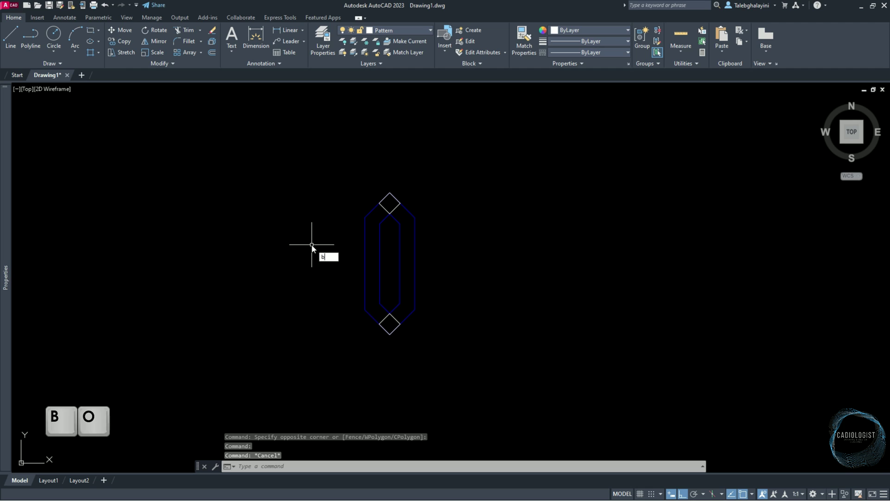
key(Return)
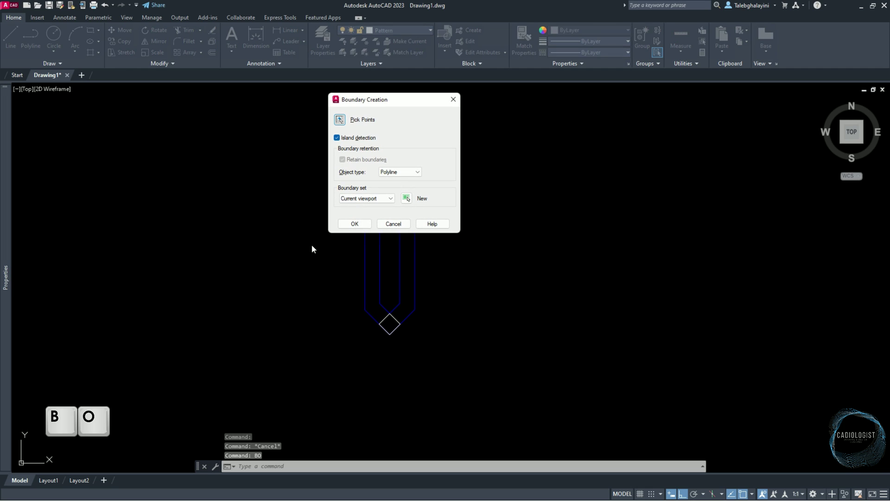
click(342, 120)
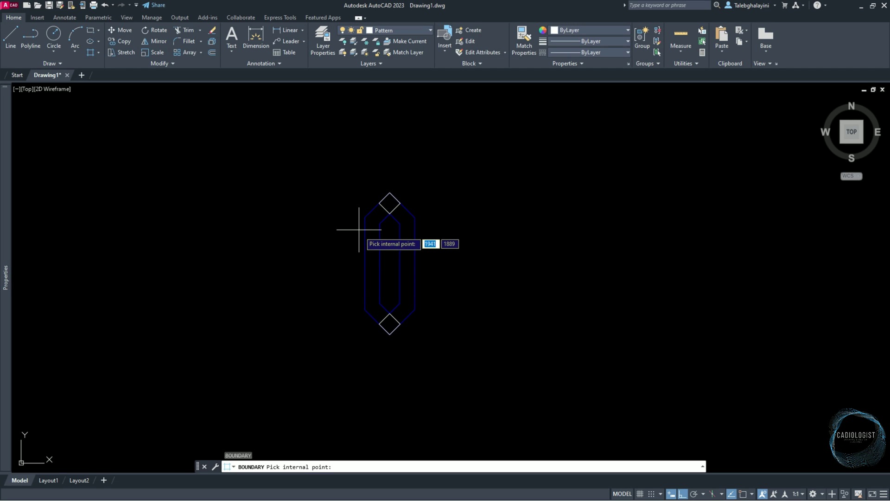
click(402, 248)
key(Return)
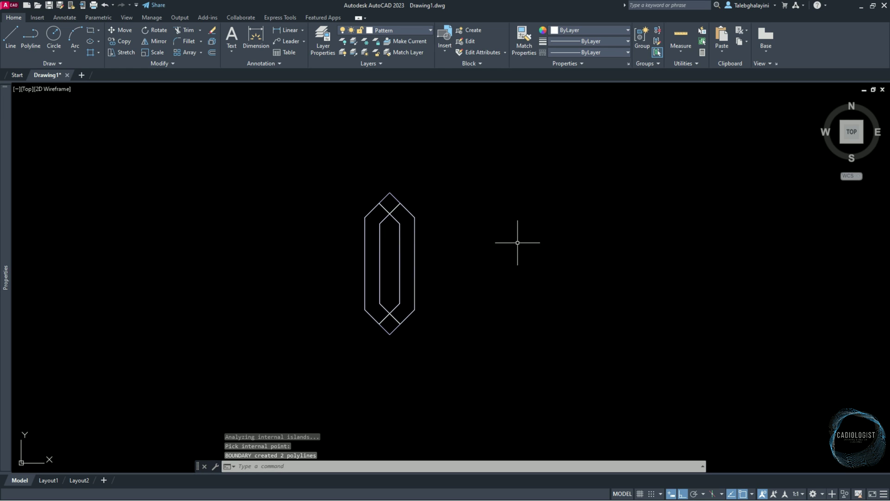
Quick Select all Blue polylines and delete the two blue hexagons
text(qse)
key(Return)
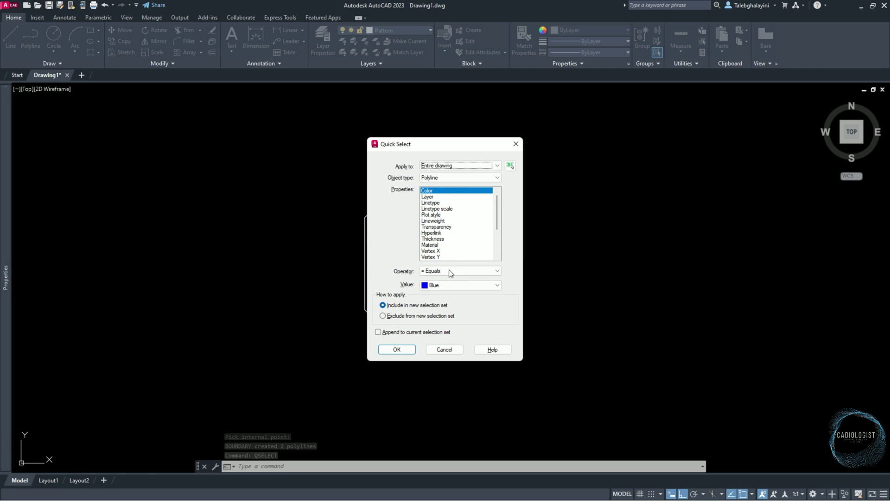
click(451, 285)
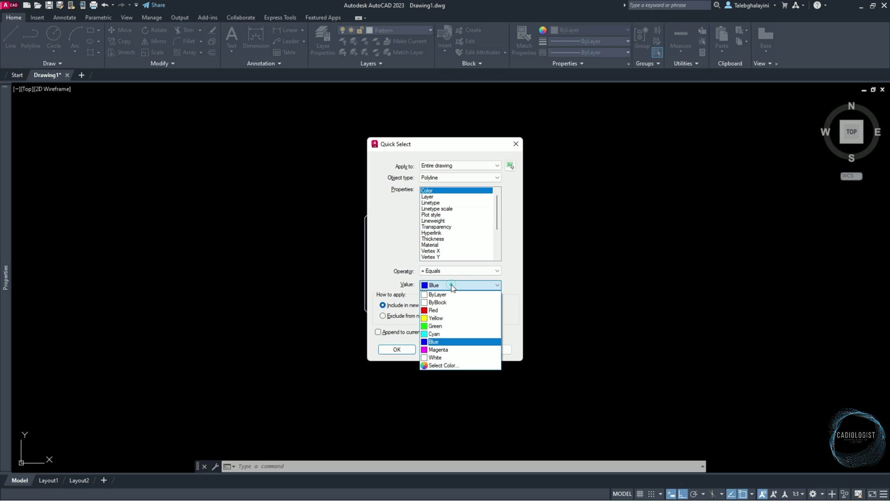
click(456, 343)
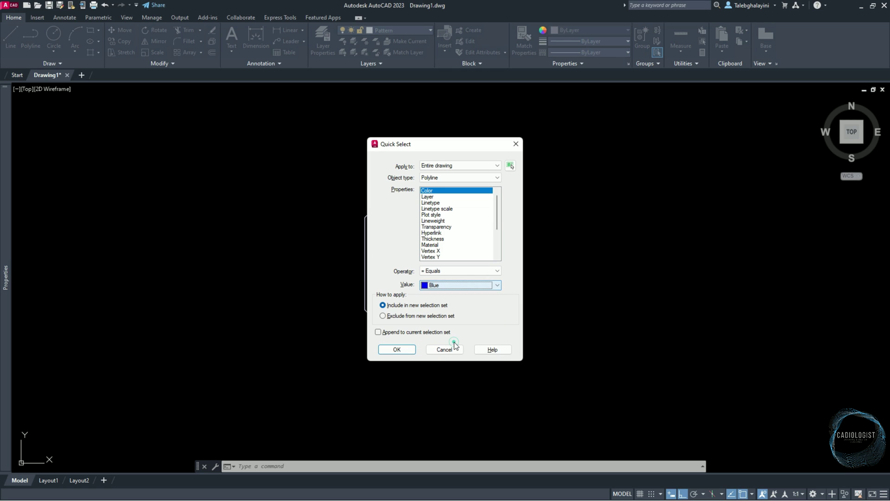
click(397, 349)
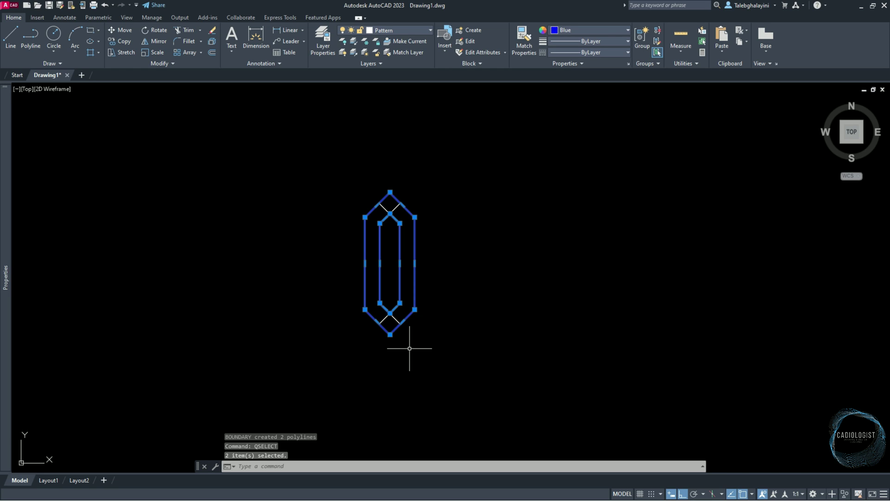
key(Delete)
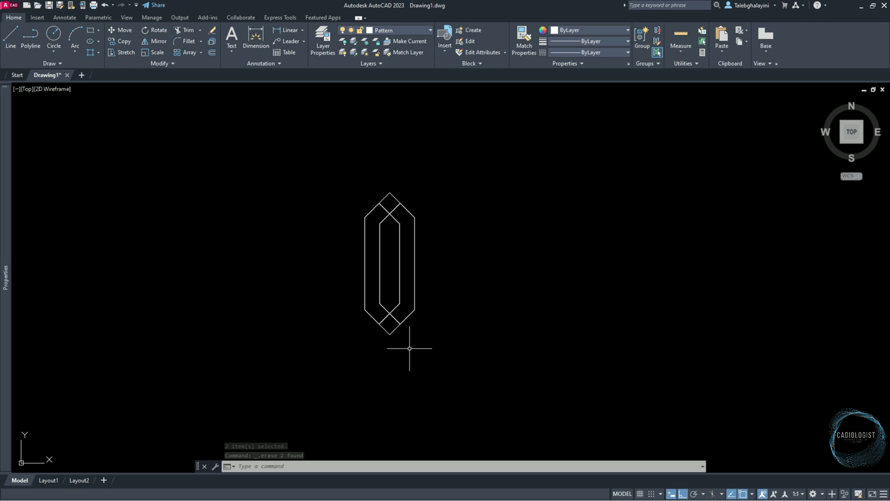
Draw a horizontal construction line through the middle of the shape
text(xl)
key(Return)
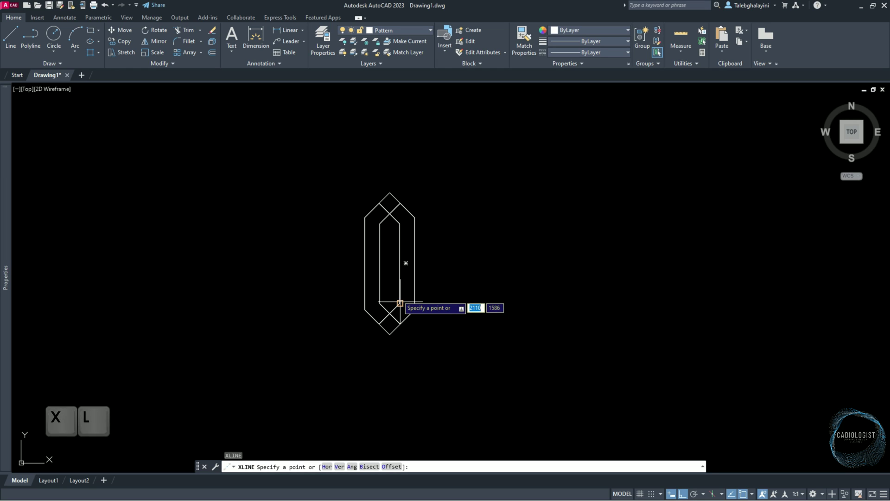
click(406, 263)
click(671, 282)
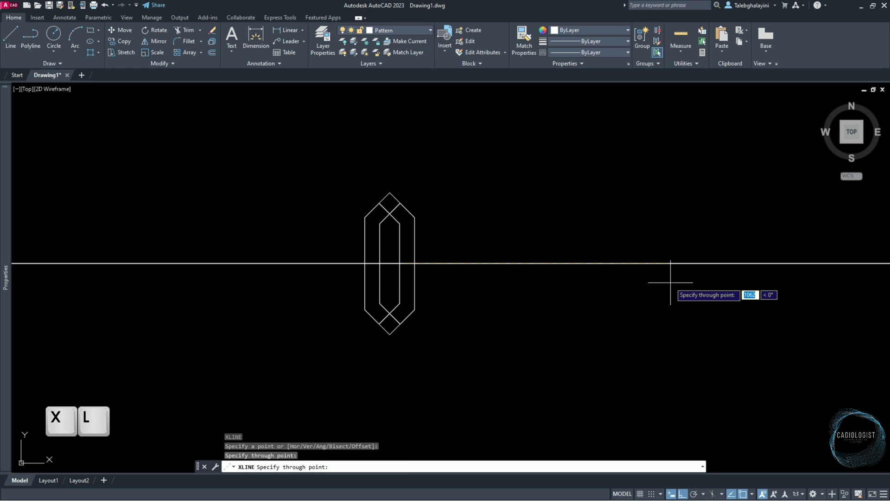
key(Return)
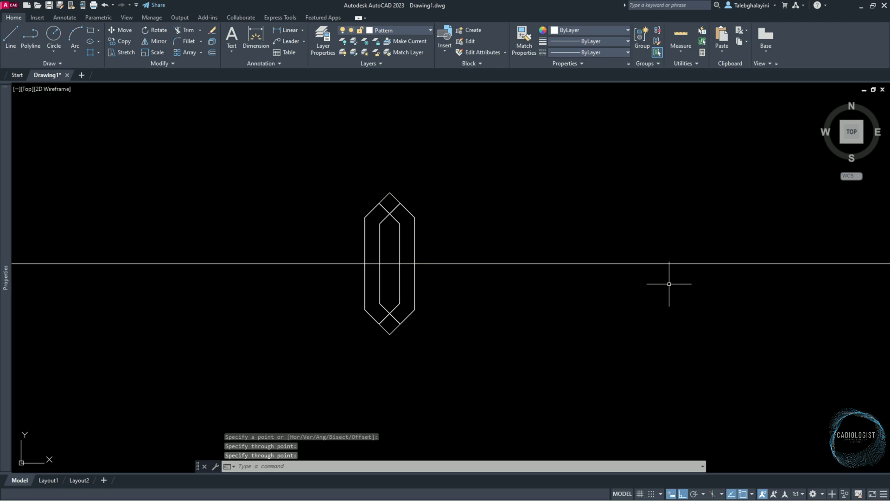
Trim away everything below the construction line and delete the leftover bottom diamond
click(457, 264)
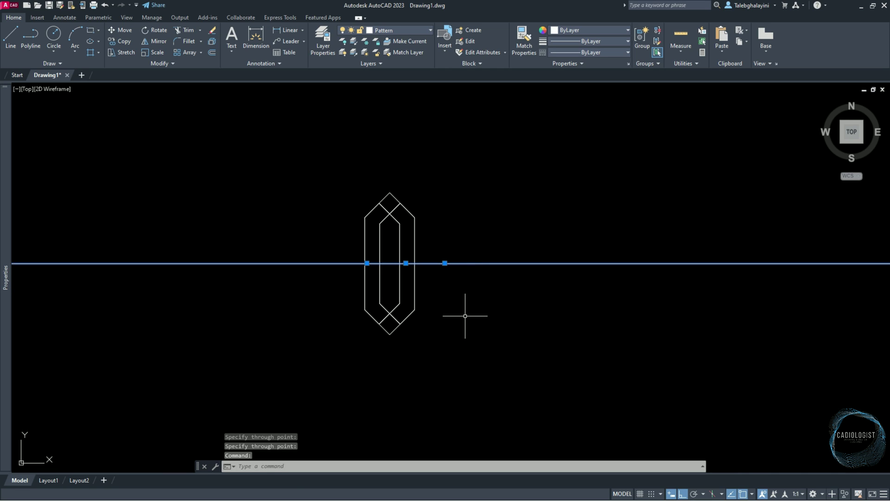
click(185, 32)
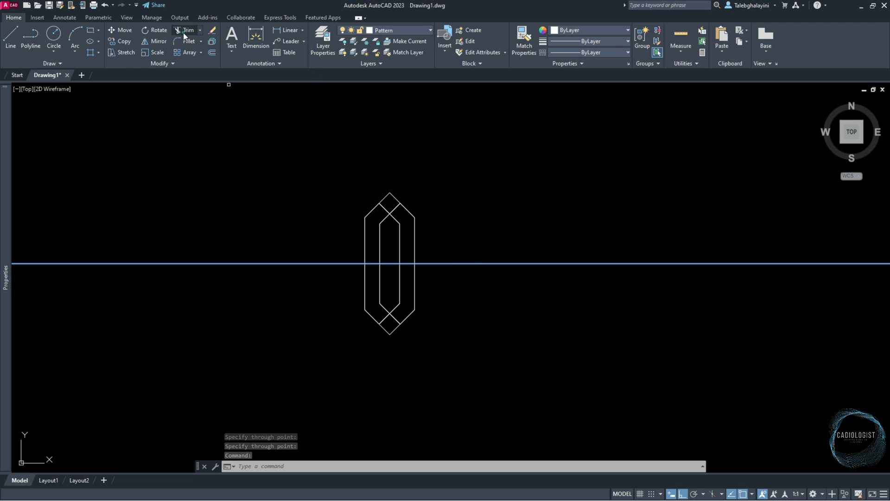
click(430, 280)
click(296, 299)
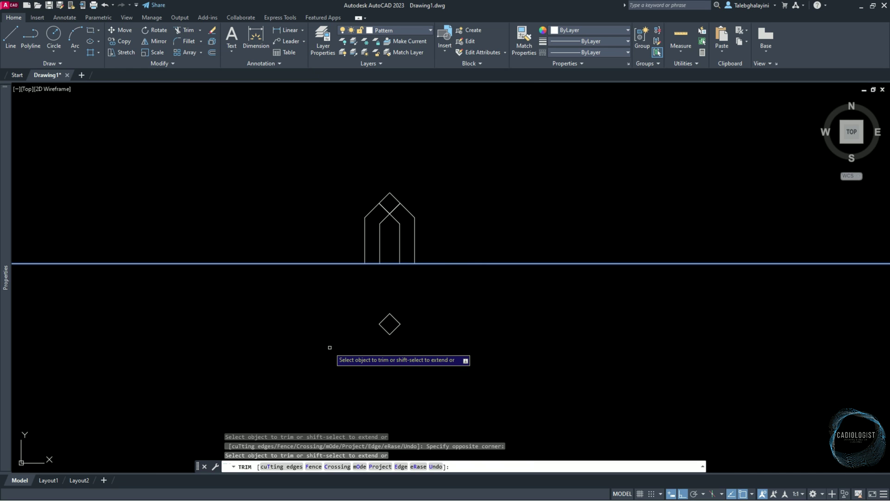
key(Return)
click(353, 350)
click(446, 284)
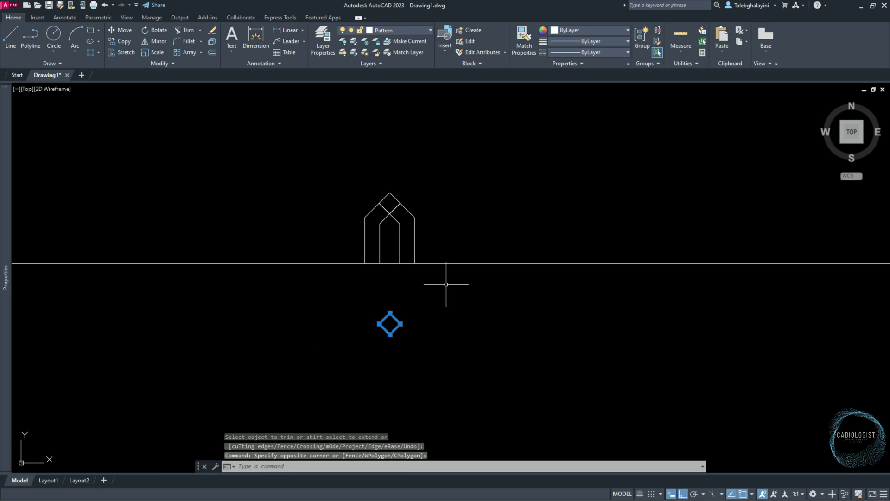
key(Delete)
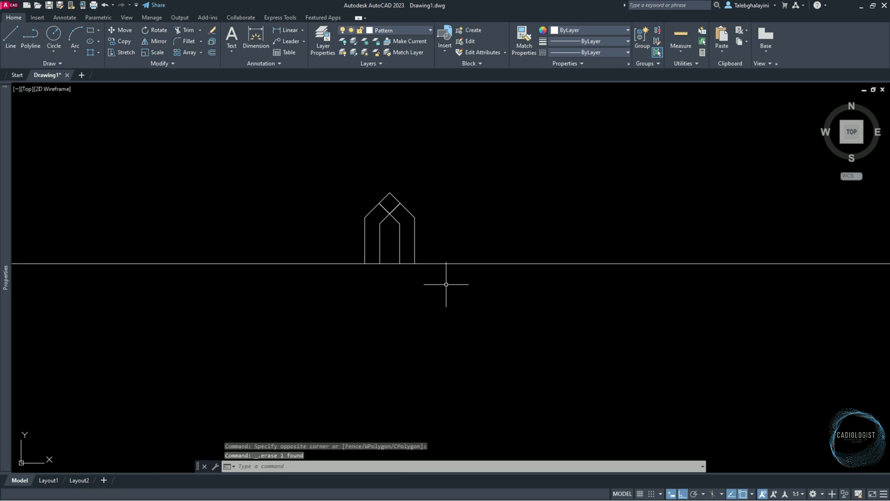
Copy the horizontal construction line 675 units upward
click(449, 263)
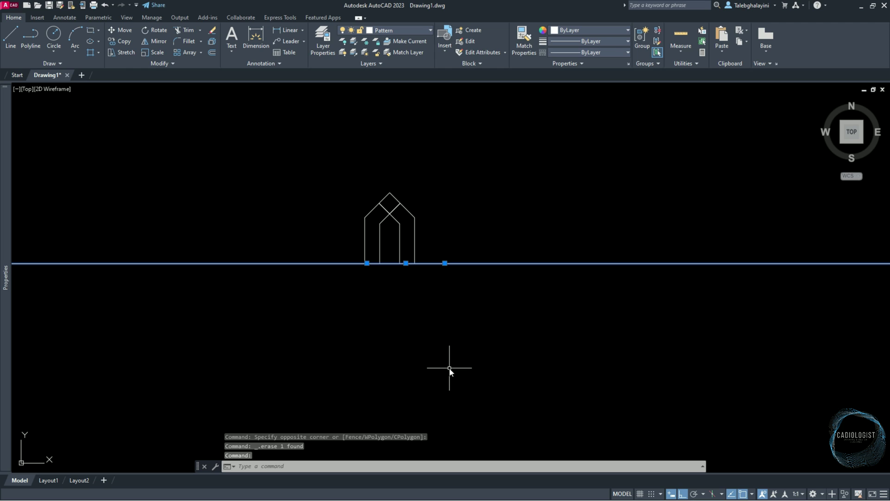
text(co)
key(Return)
click(461, 390)
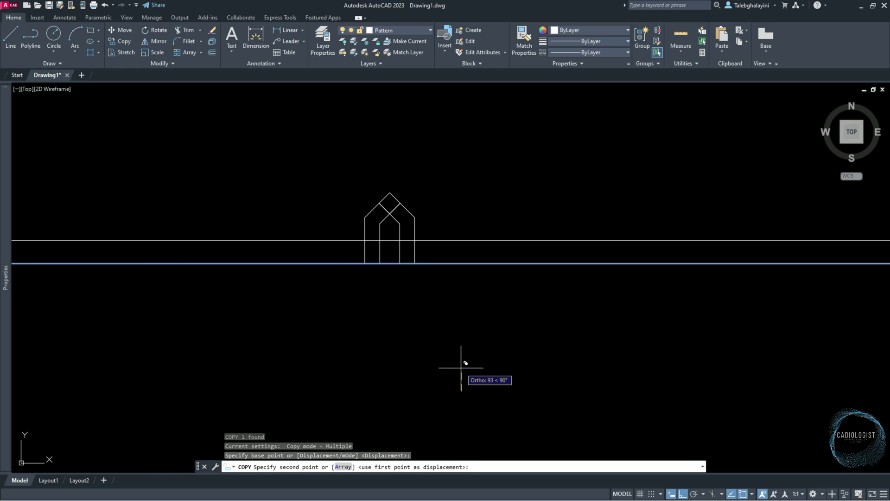
text(675)
key(Return)
key(Return)
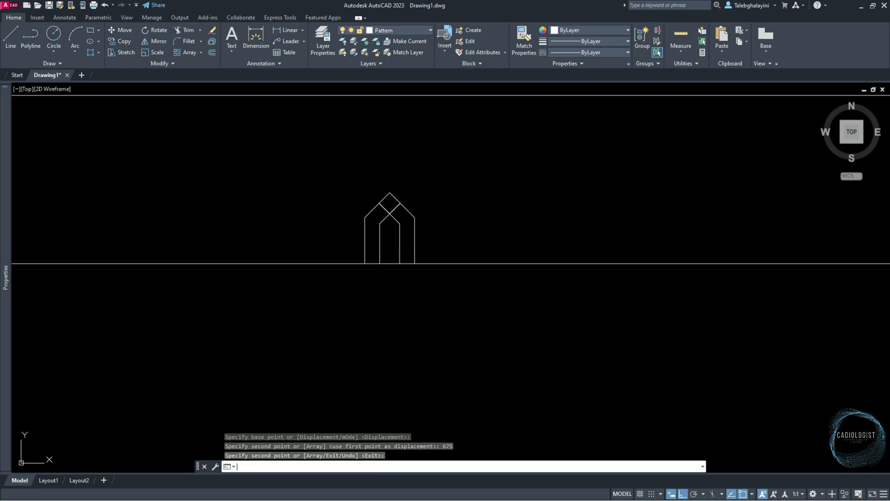
Copy the half shape 270 units to the right
click(324, 304)
click(538, 109)
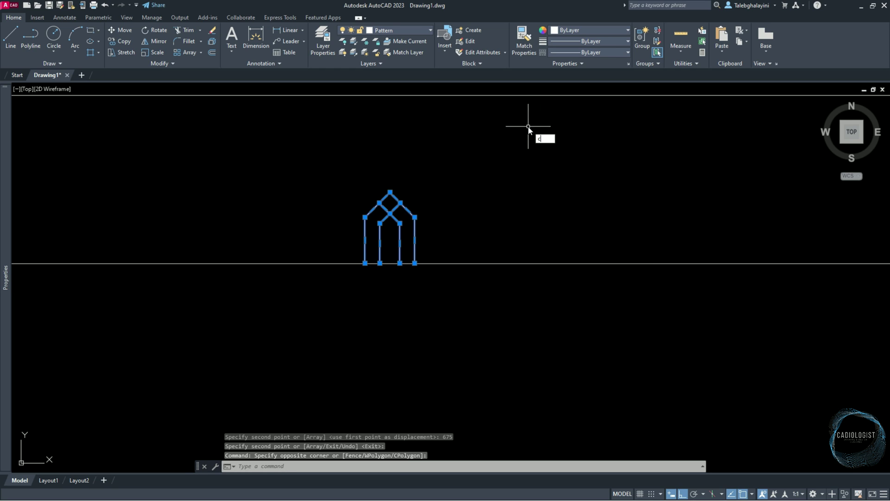
text(co)
key(Return)
click(512, 161)
text(270)
key(Return)
key(Escape)
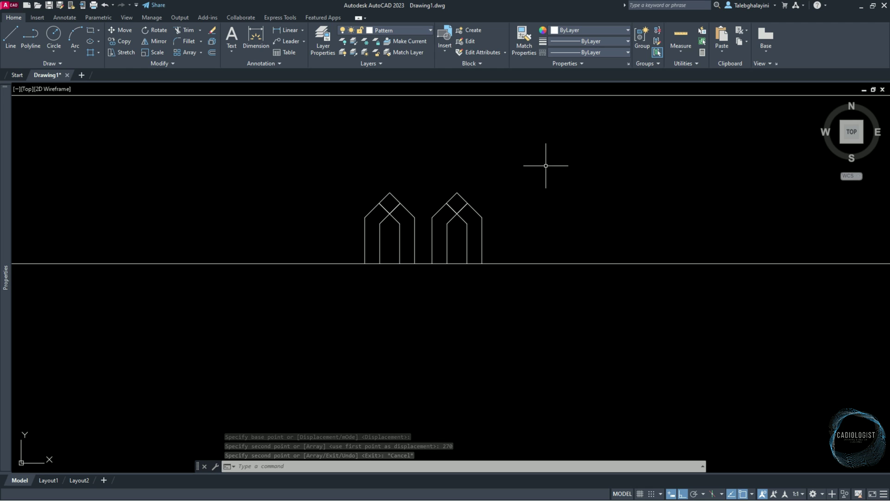
Mirror both half shapes about a horizontal axis midway between the construction lines, keeping originals
click(337, 163)
click(557, 372)
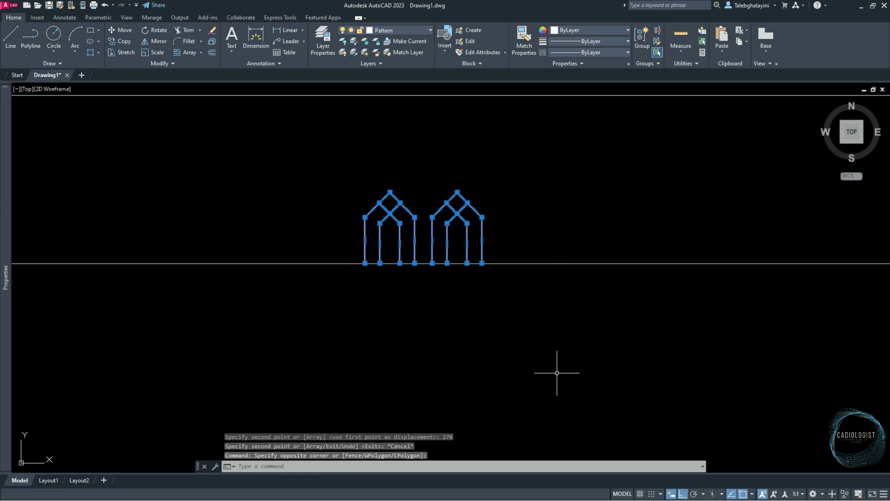
text(mir)
key(Return)
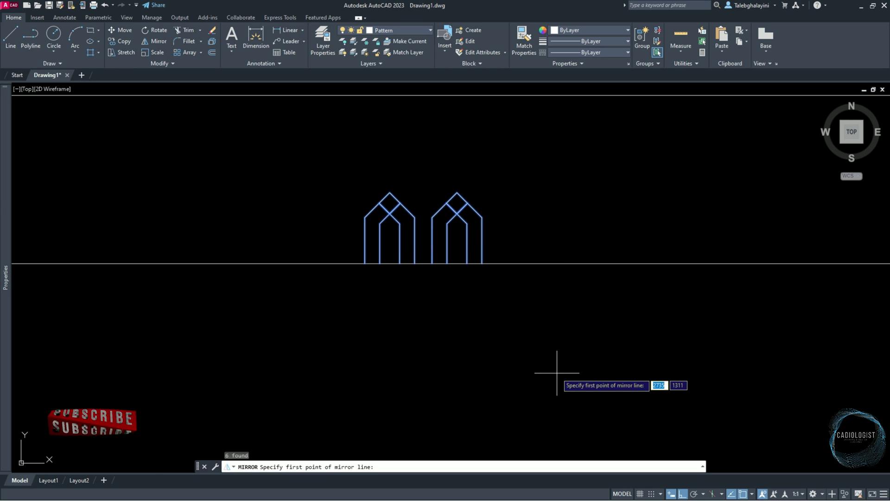
key(shift)
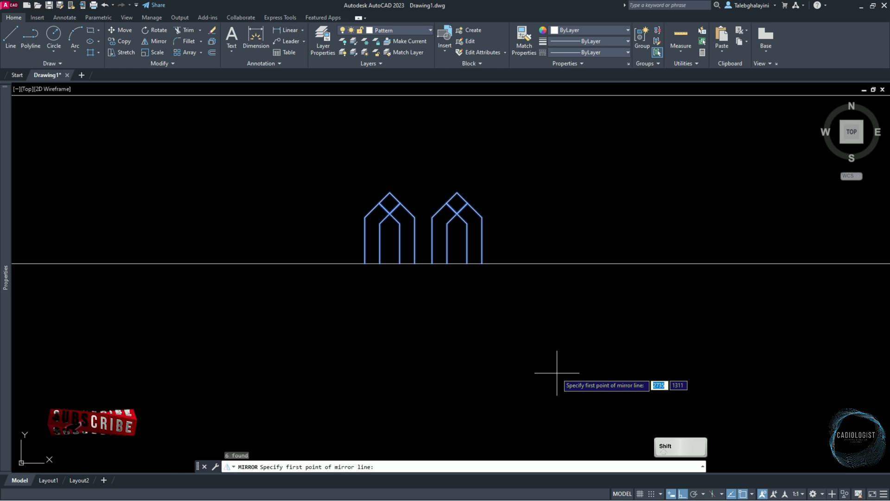
shift+right_click(557, 373)
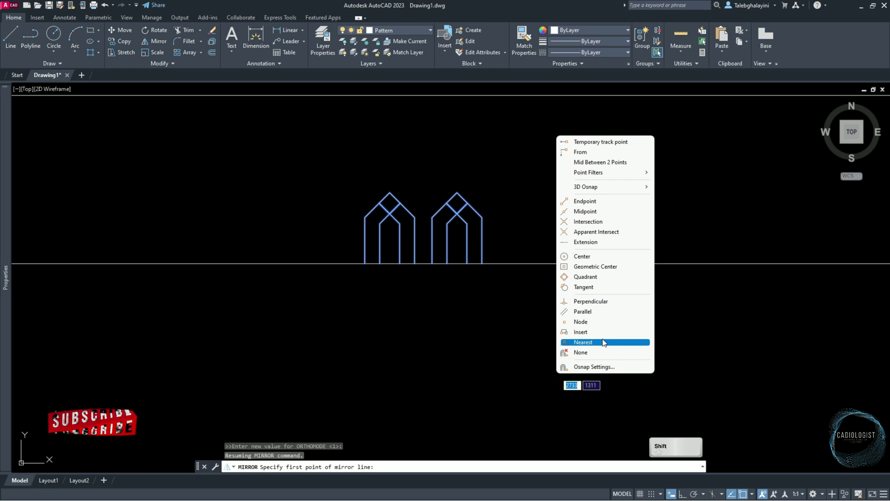
click(637, 165)
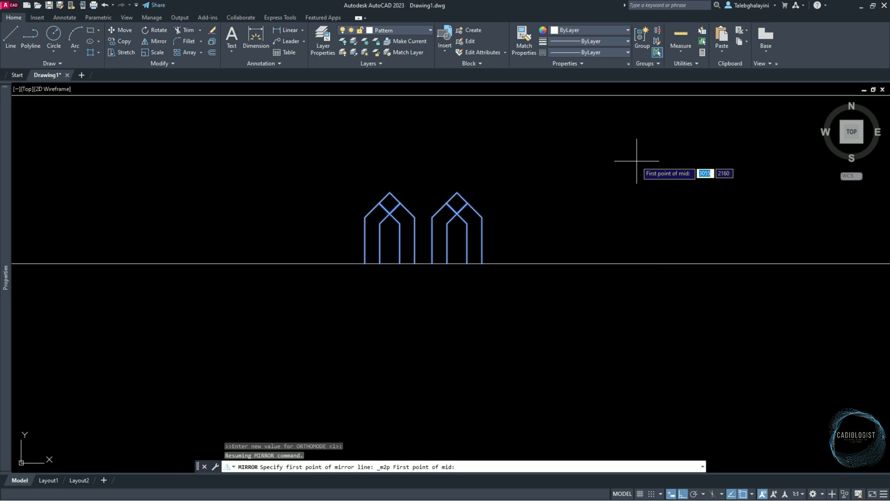
click(496, 95)
scroll(435, 267, up, 4)
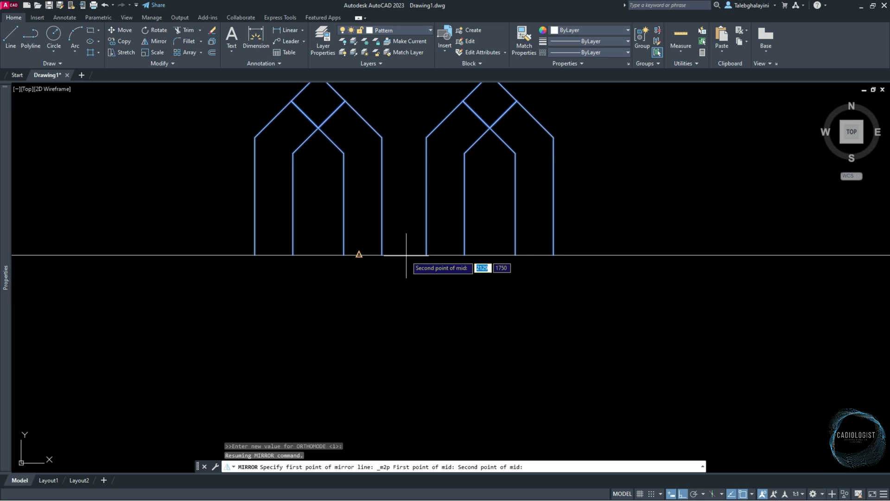
click(407, 255)
scroll(408, 258, down, 4)
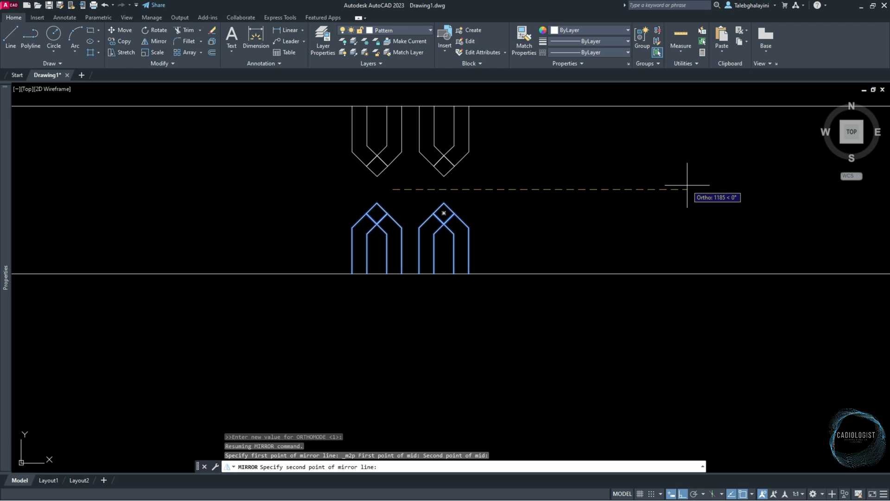
click(687, 185)
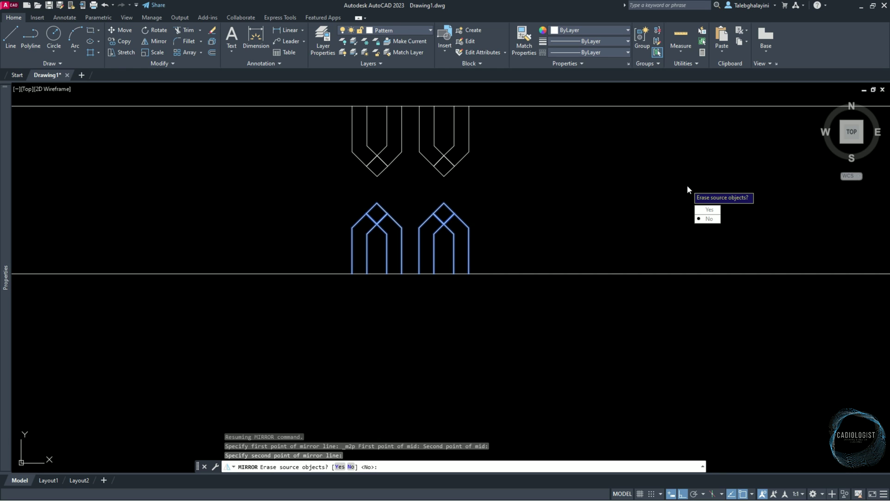
key(Return)
scroll(376, 188, up, 5)
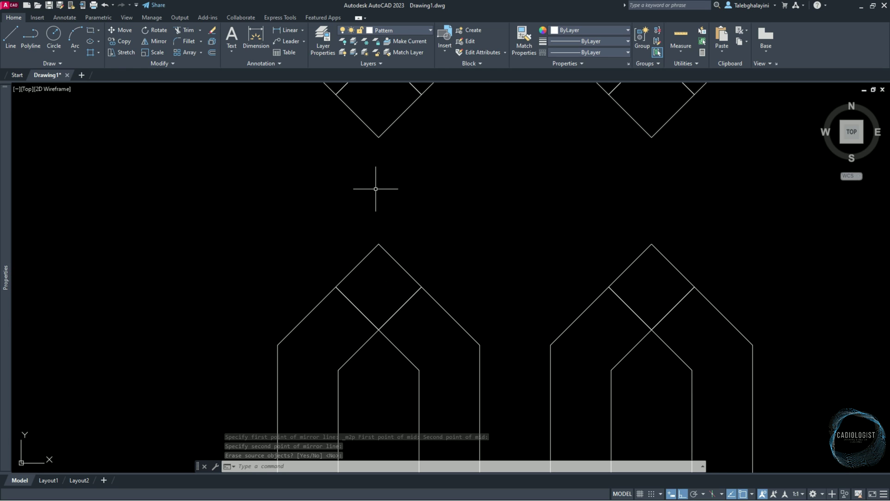
Draw a large and a smaller nested diamond between the left upper and lower apexes
text(rec)
key(Return)
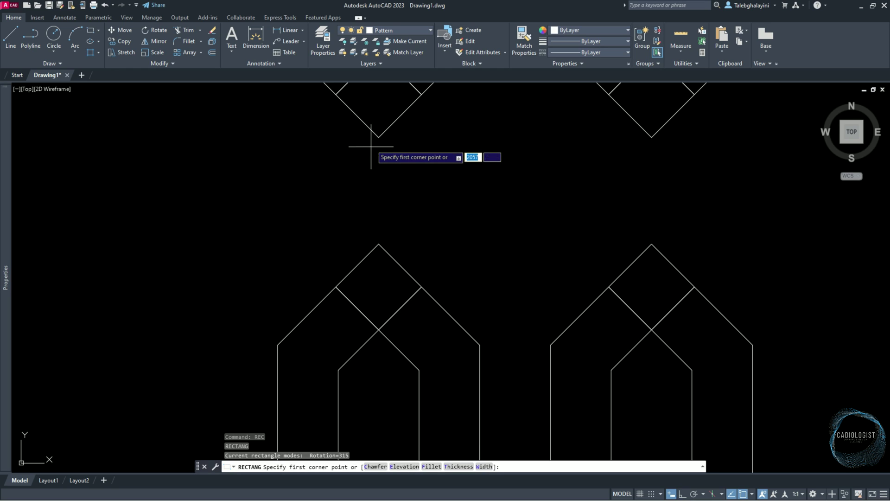
click(379, 138)
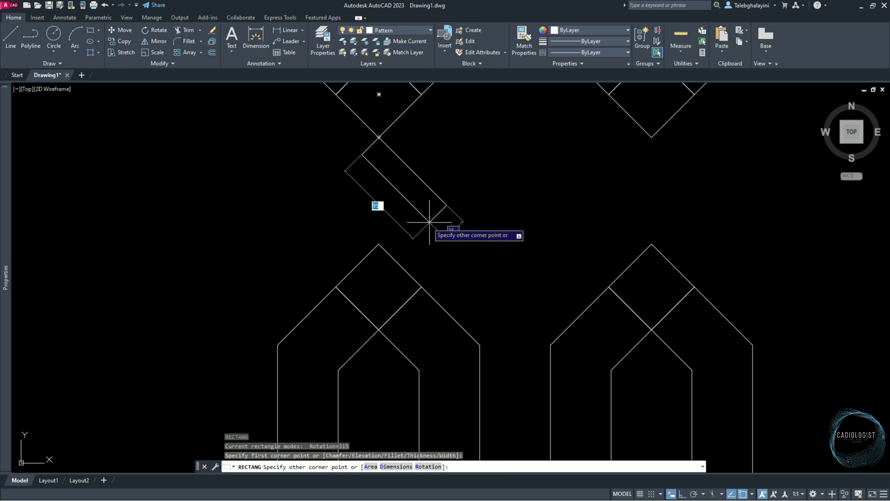
click(379, 243)
key(Return)
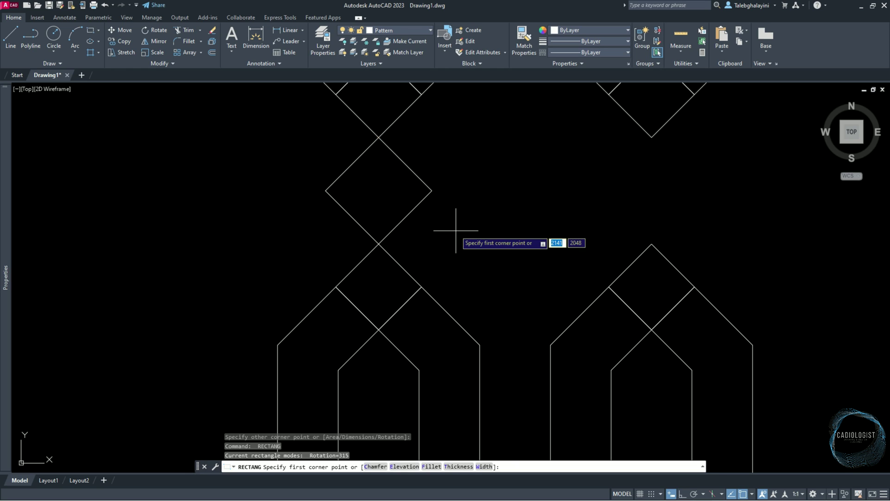
scroll(464, 233, down, 2)
click(406, 119)
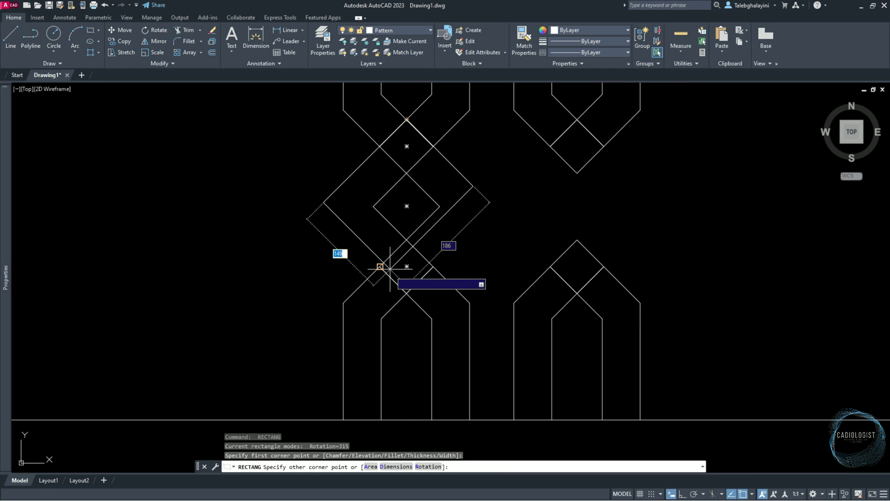
click(406, 293)
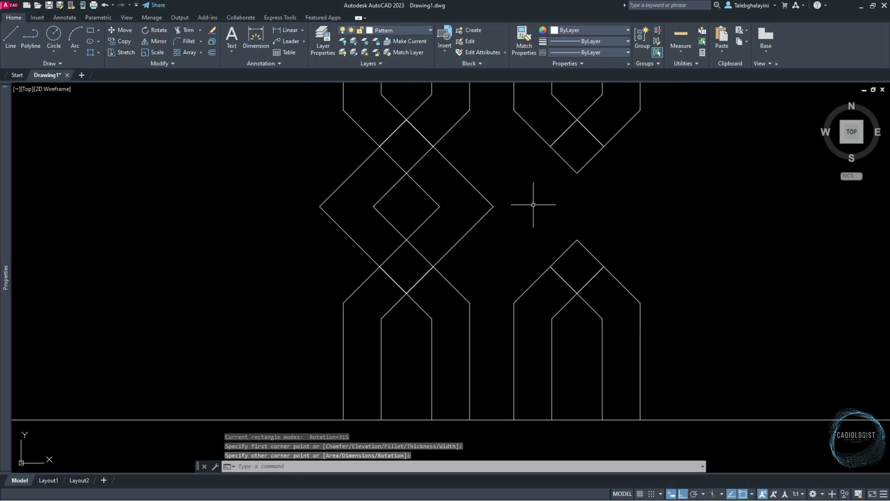
click(384, 199)
Mirror both diamonds across a vertical axis midway between the columns, keeping the originals
click(302, 239)
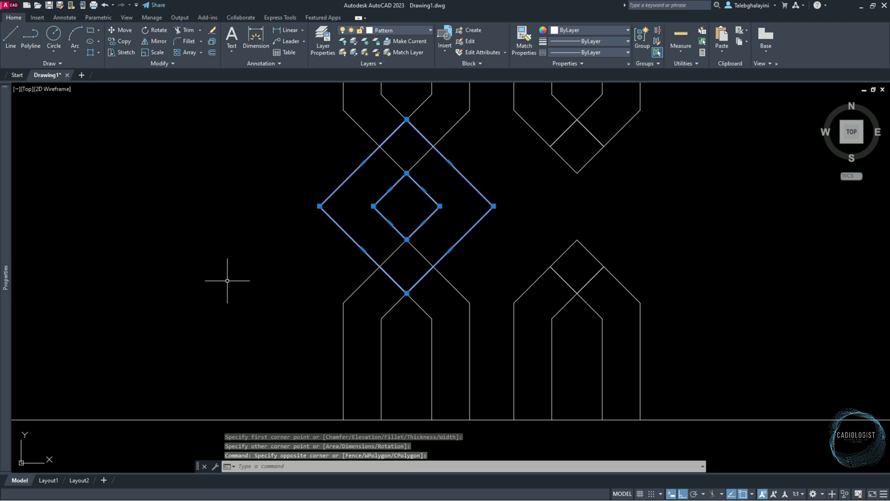
text(MIRROR)
key(Return)
scroll(228, 281, down, 1)
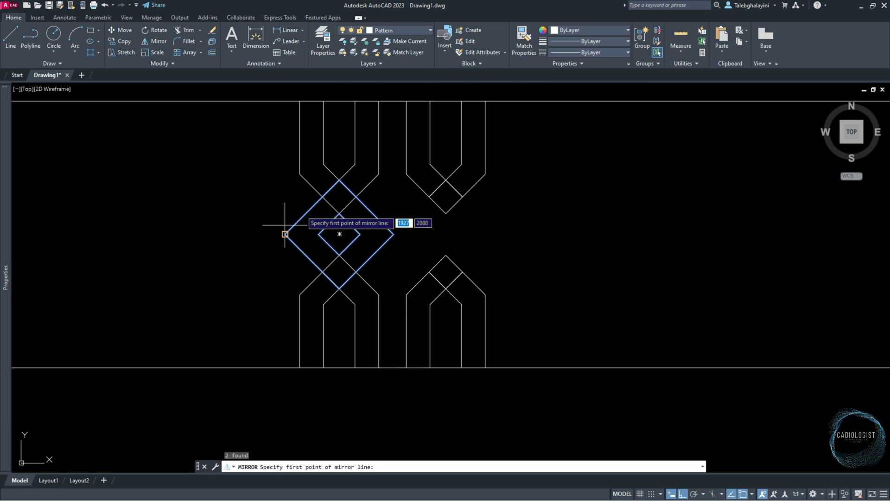
shift+right_click(518, 170)
click(538, 194)
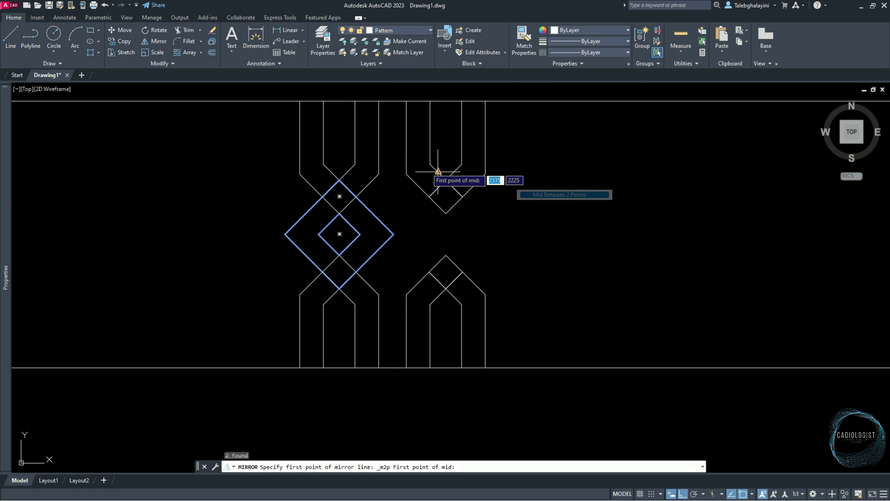
click(378, 136)
click(407, 138)
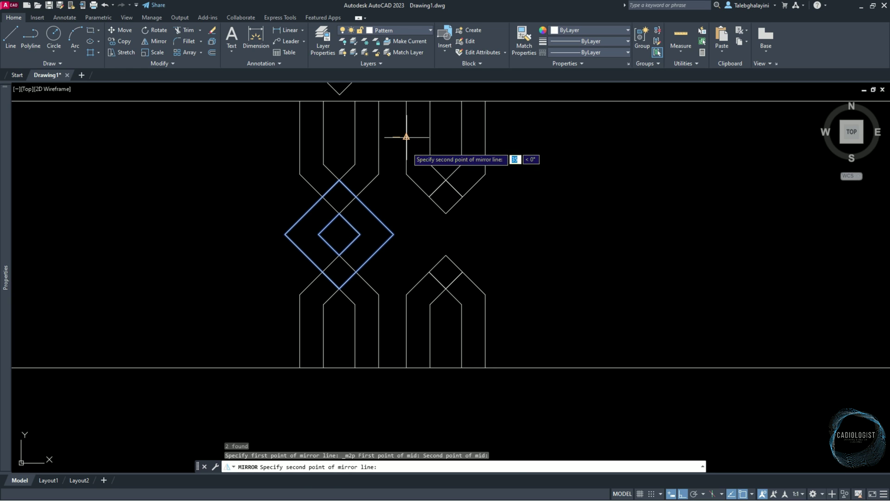
click(393, 414)
key(Return)
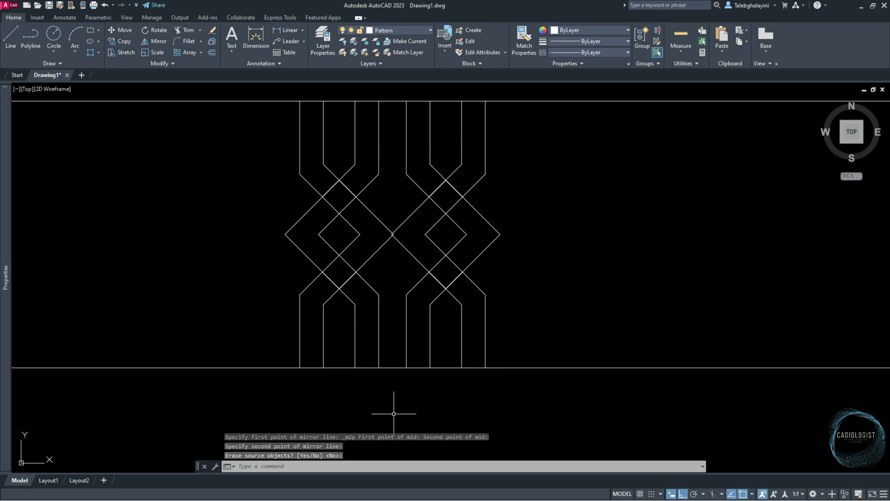
Offset four strap outlines 60 units toward their inner sides
text(of)
key(Return)
text(60)
key(Return)
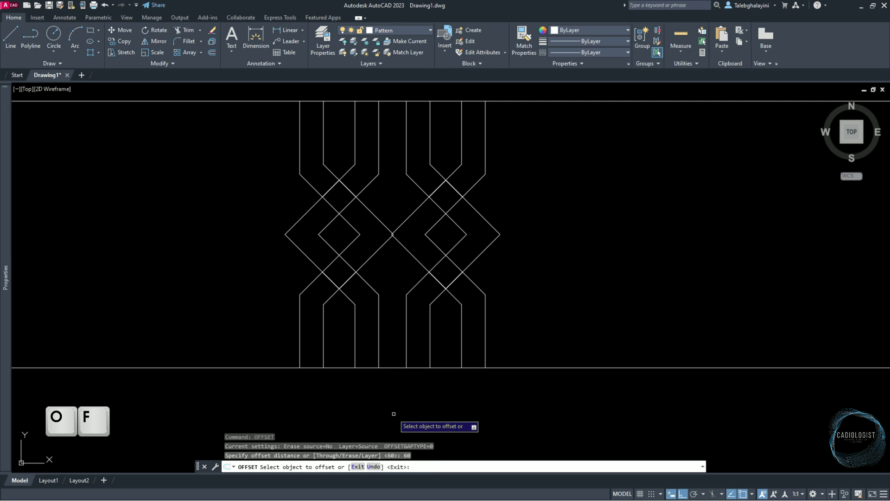
click(407, 331)
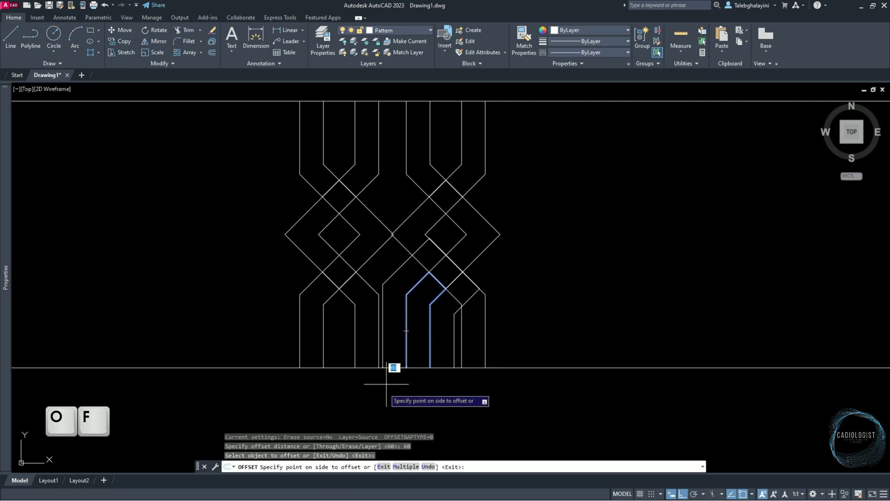
click(385, 388)
click(377, 358)
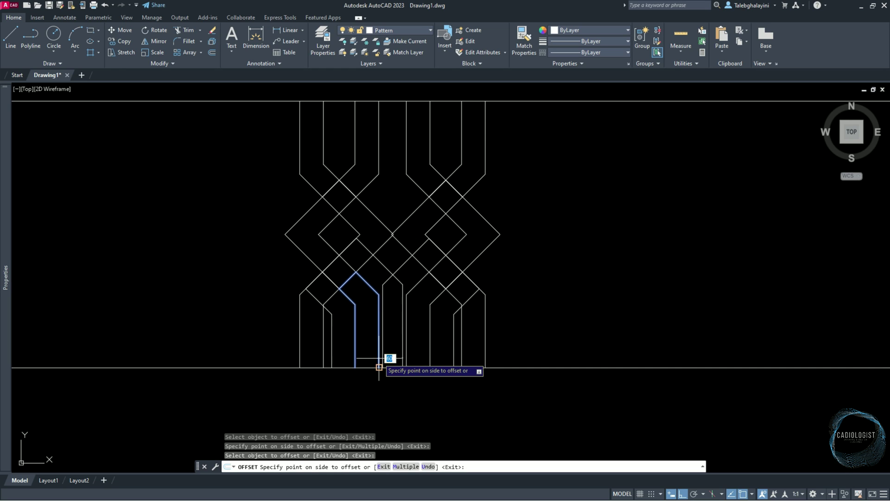
click(407, 396)
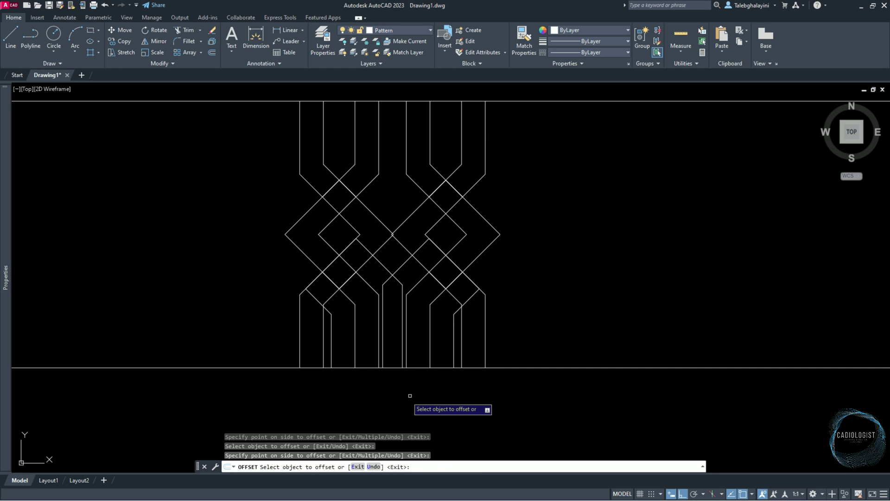
click(378, 122)
click(585, 181)
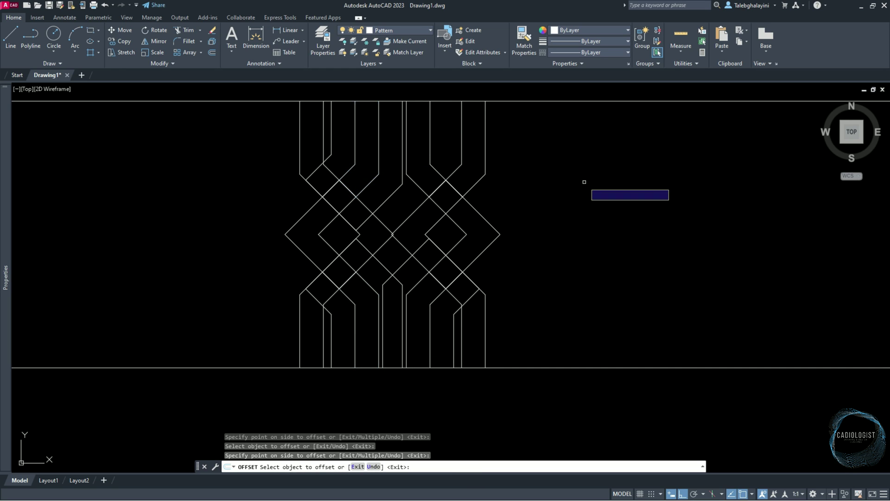
click(408, 188)
click(213, 231)
key(Escape)
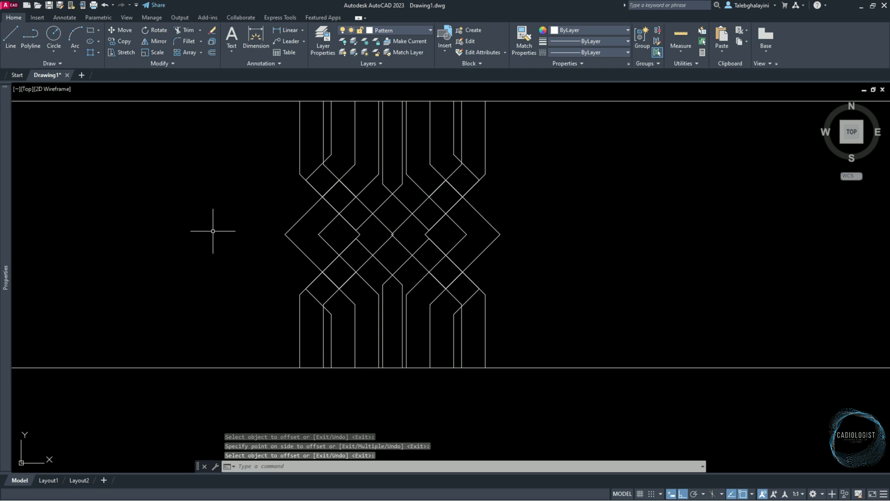
Draw an upright square over the central crossing with corners on line intersections
text(rec)
key(Return)
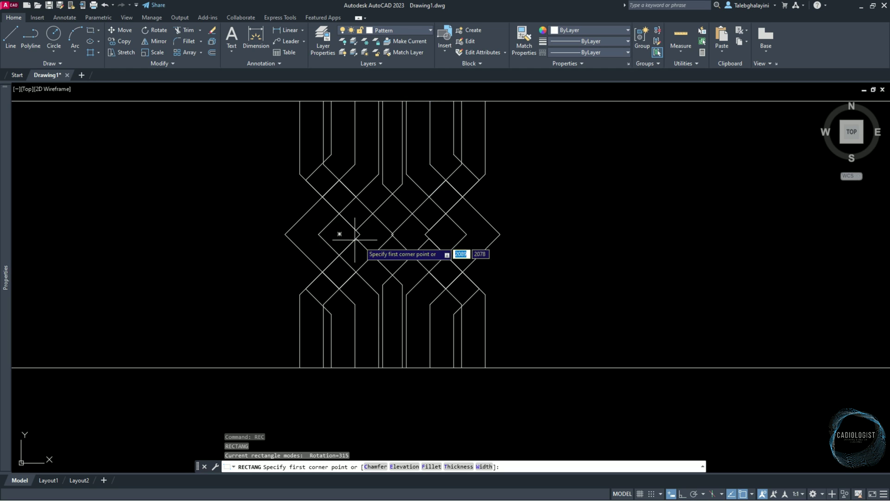
scroll(376, 250, up, 4)
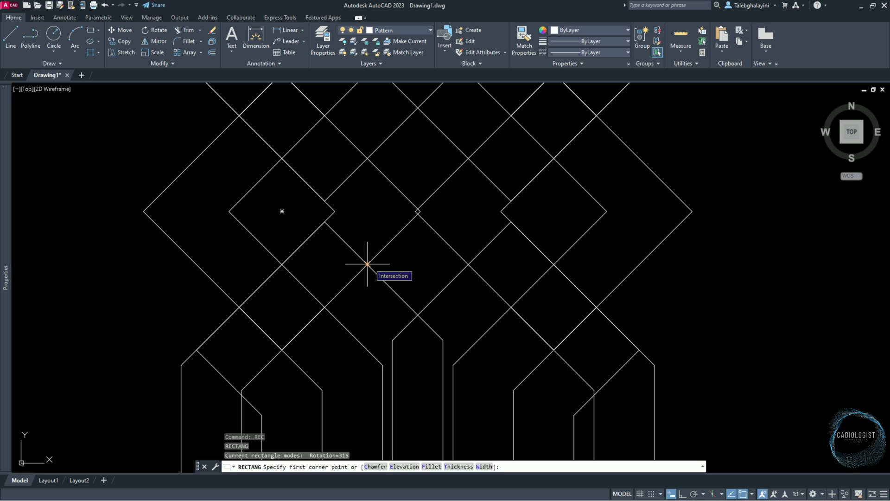
click(367, 263)
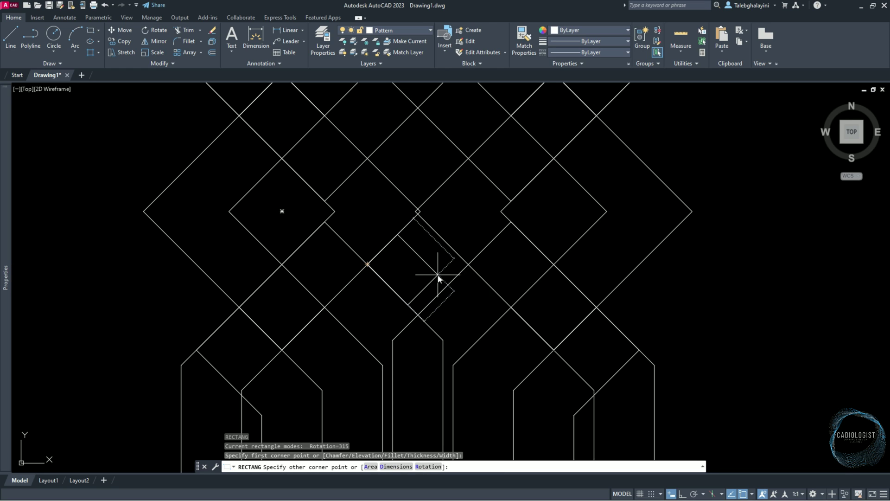
text(r)
key(Return)
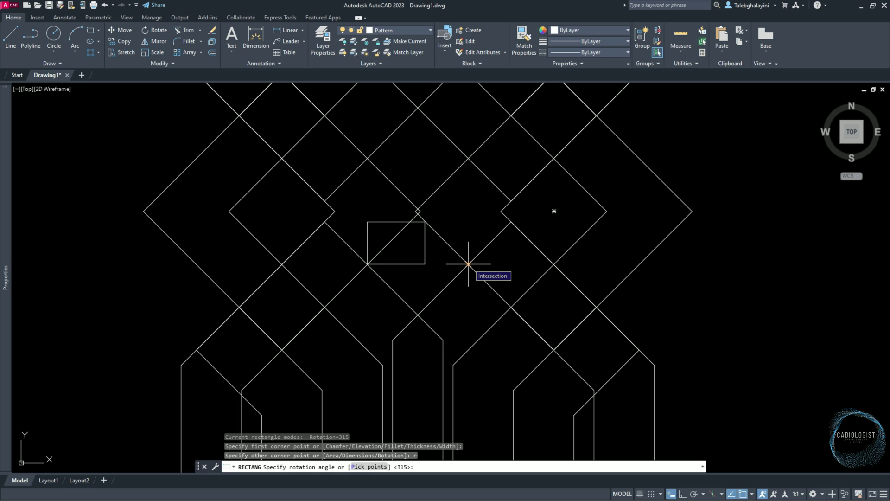
click(468, 264)
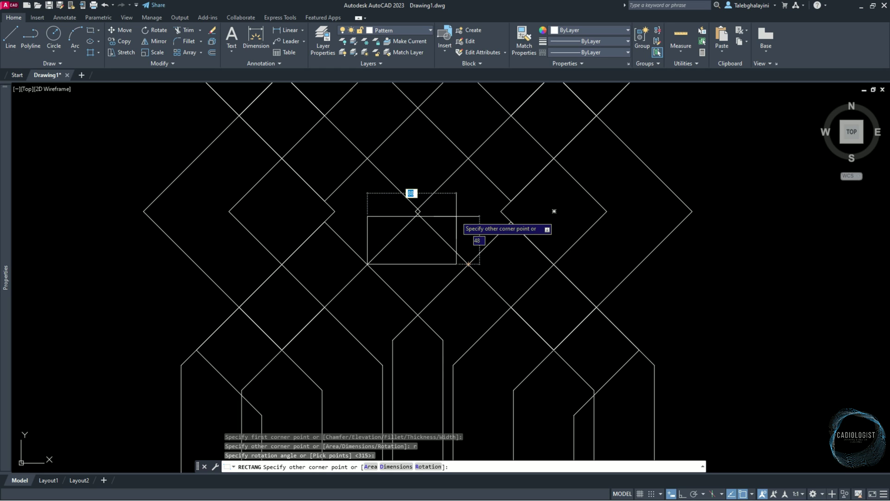
click(468, 159)
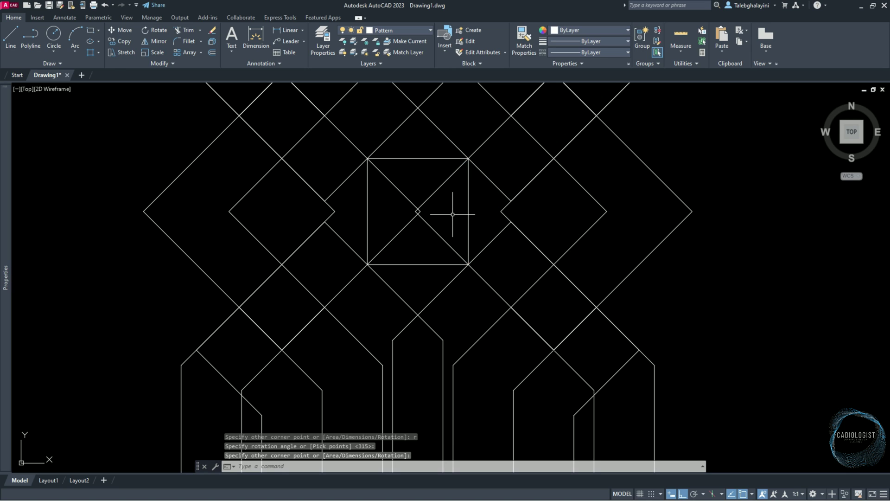
Trim the centre square's edges and the diagonals around the hexagon, using all objects as cutting edges
text(tr)
key(Return)
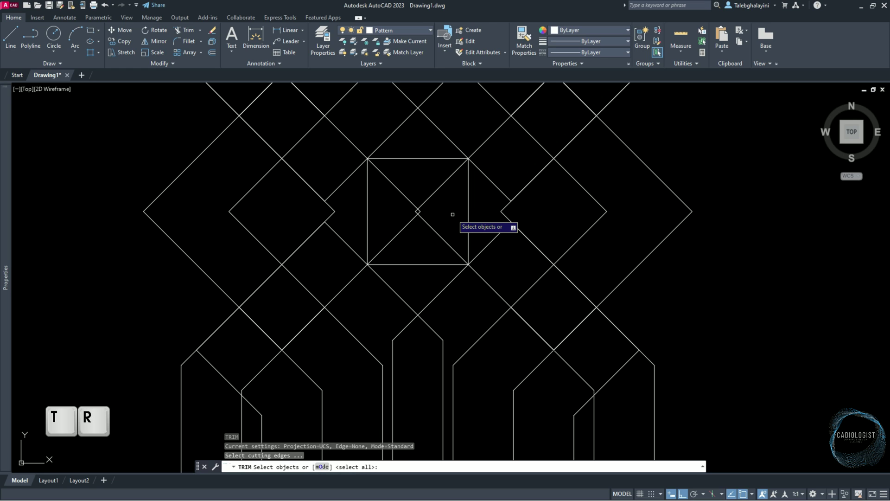
key(space)
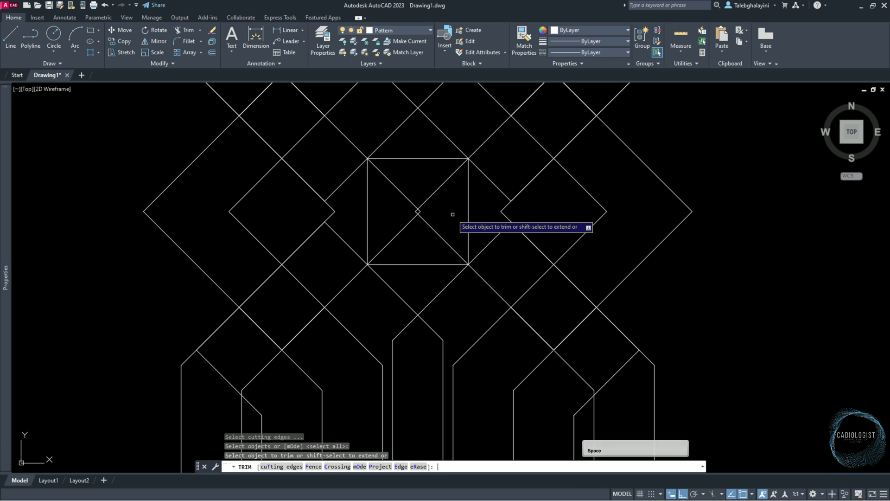
click(433, 144)
click(407, 283)
click(339, 236)
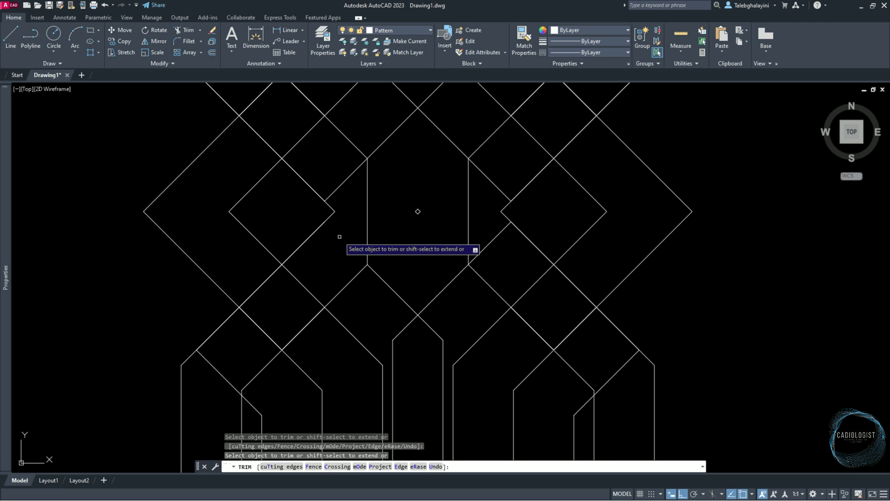
click(340, 186)
click(499, 232)
click(497, 189)
click(433, 330)
click(412, 321)
key(Escape)
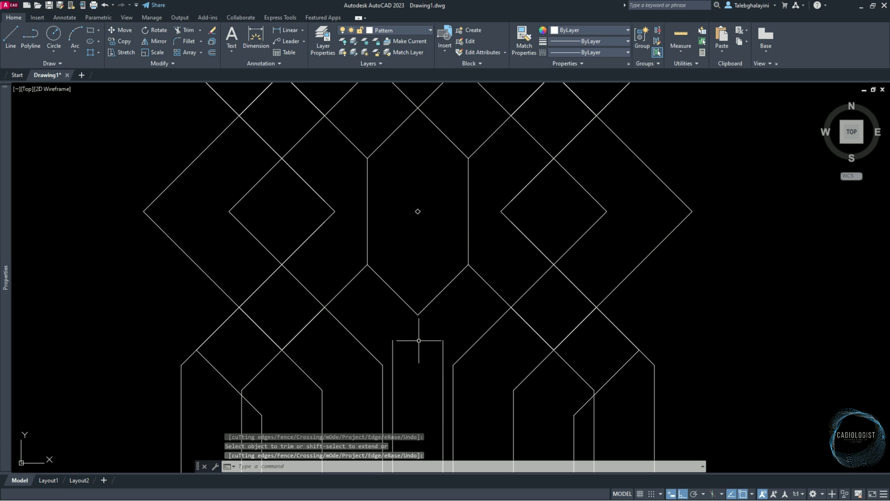
Erase the leftover vertical lines and the stray centre point
click(463, 325)
click(390, 325)
click(408, 222)
click(446, 184)
key(Delete)
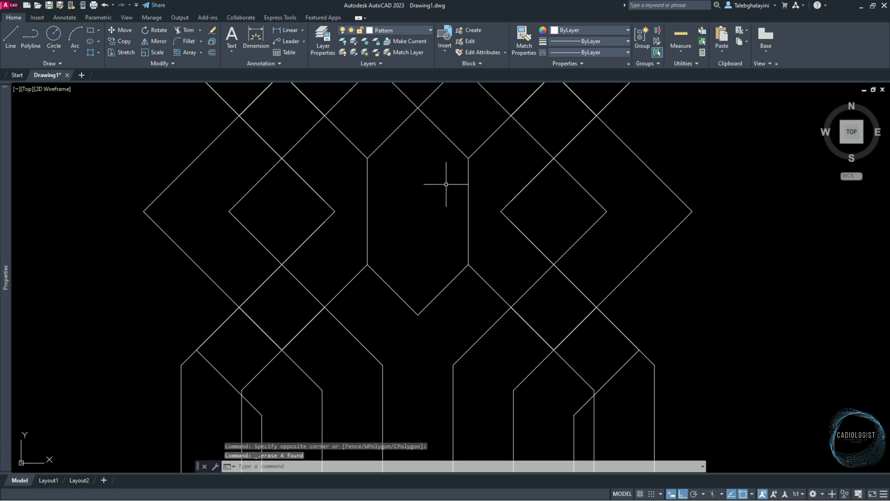
scroll(432, 181, down, 2)
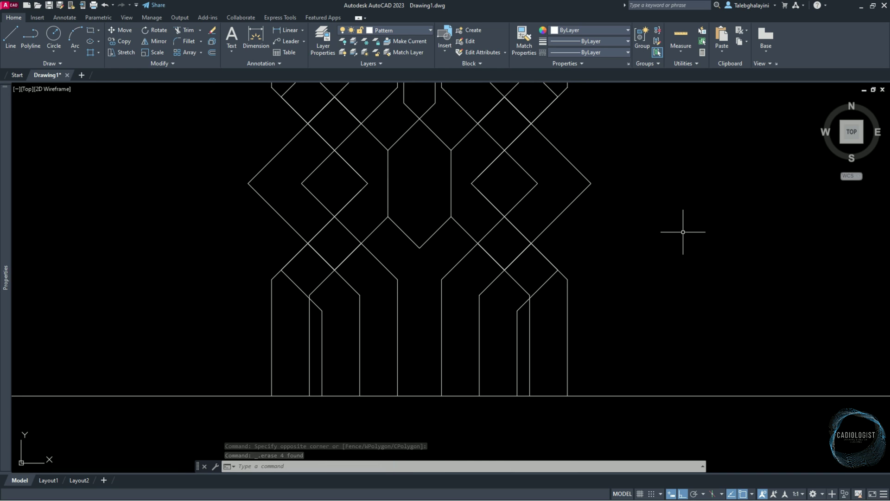
Create boundary polylines inside the Y-shaped strap and the right, middle and left hexagonal regions
text(bo)
key(Return)
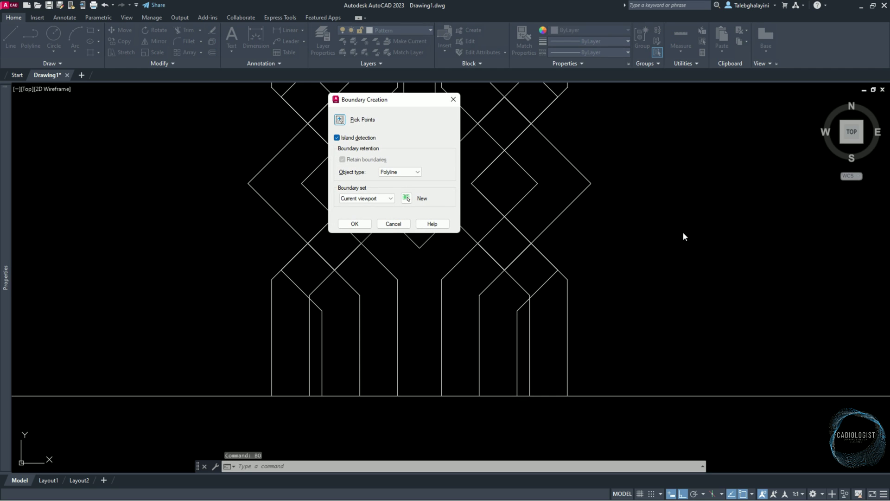
key(Return)
click(412, 273)
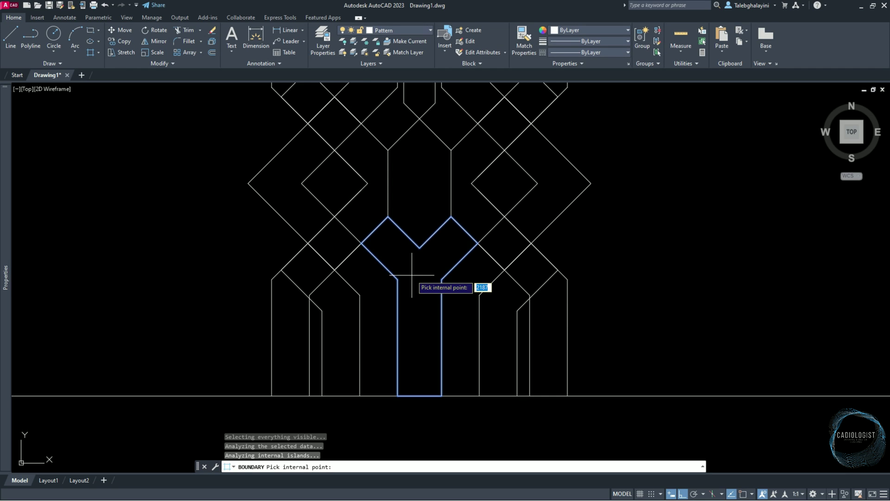
click(454, 202)
click(420, 195)
click(368, 204)
key(Return)
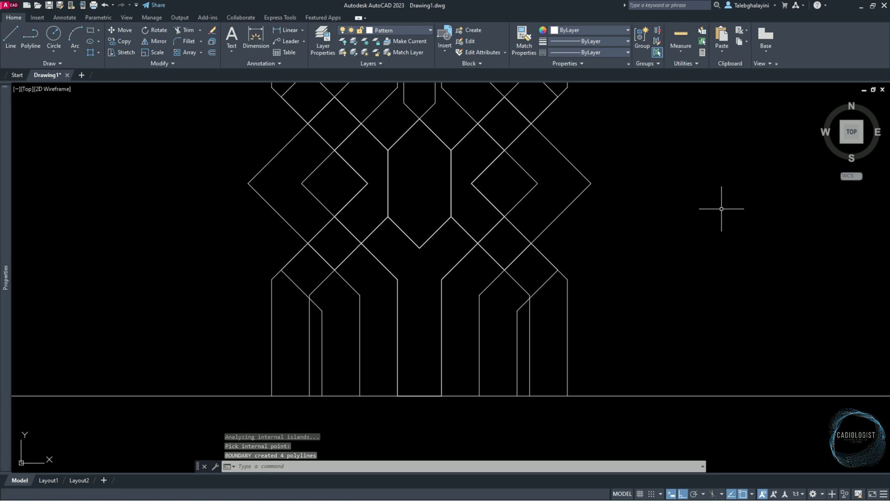
Erase the surplus strap, diamond and middle polylines
click(322, 340)
click(516, 344)
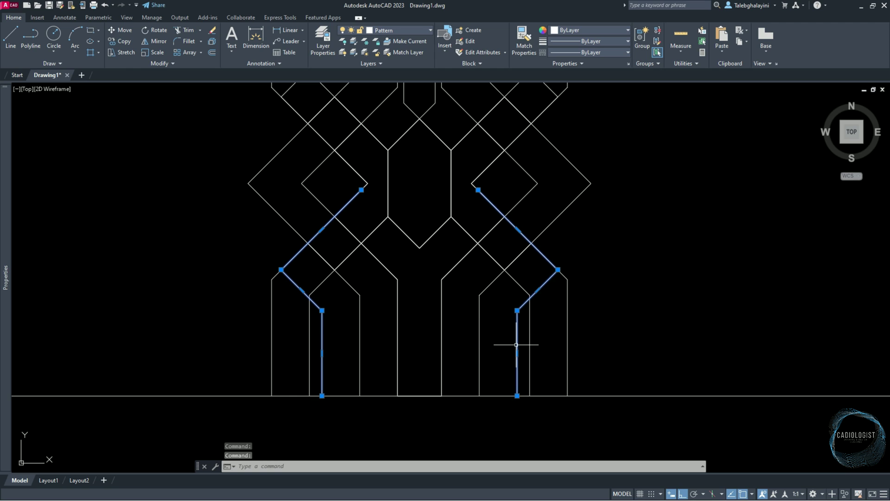
click(252, 187)
click(584, 191)
click(380, 138)
click(468, 269)
middle_drag(628, 238, 630, 415)
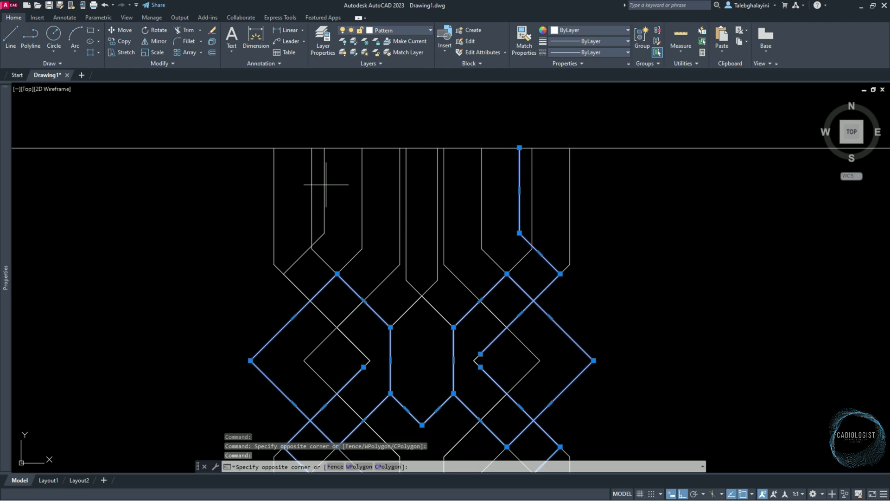
key(Delete)
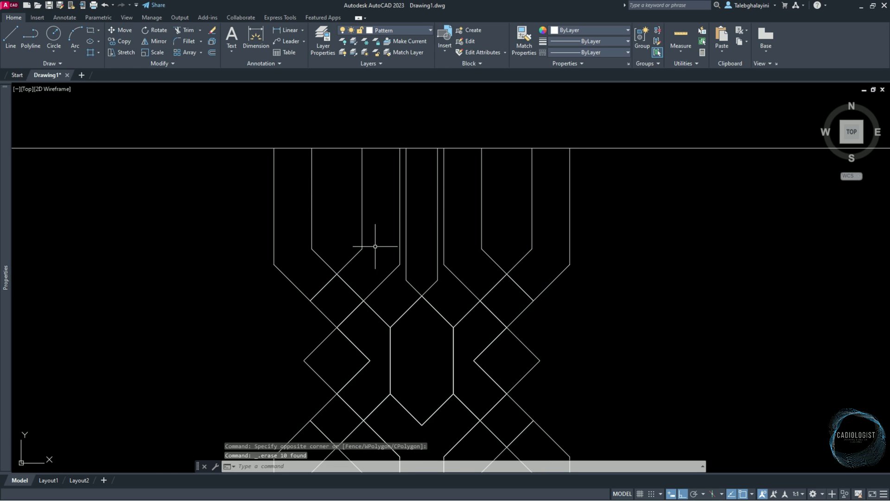
Erase the leftover vertical-and-diagonal polyline and frame the whole strap unit
click(424, 284)
key(Delete)
scroll(508, 301, down, 2)
middle_drag(508, 301, 500, 242)
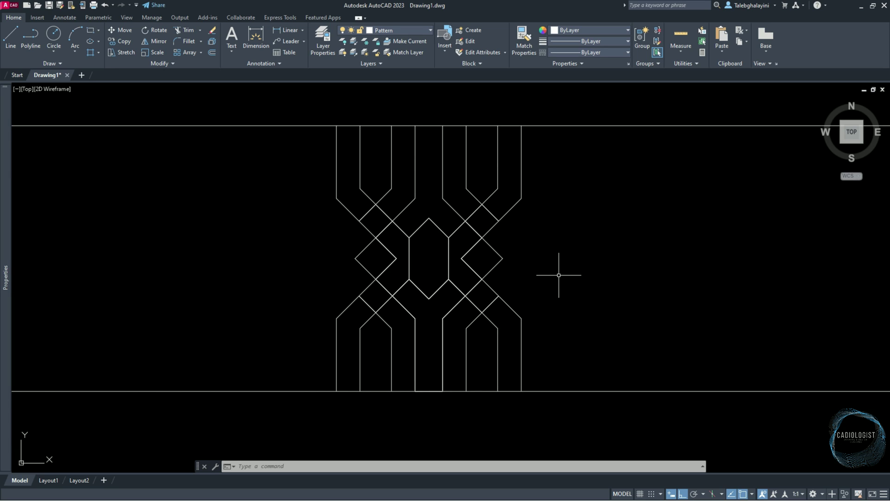
Draw a rectangle from the right diamond down to the bottom line around the repeat unit
key(Return)
scroll(511, 299, up, 2)
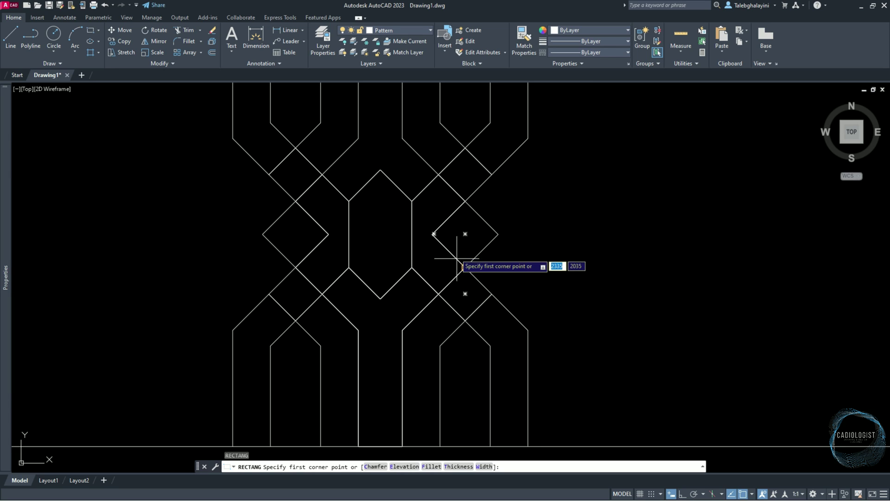
click(465, 234)
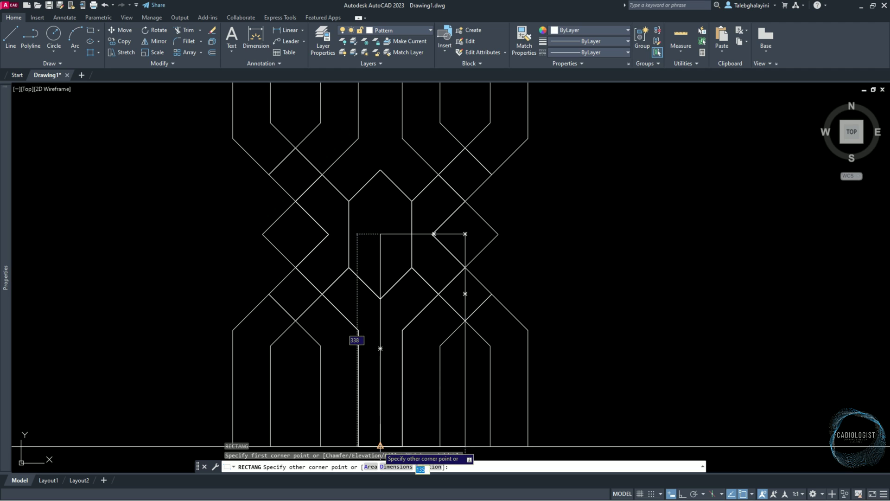
click(381, 445)
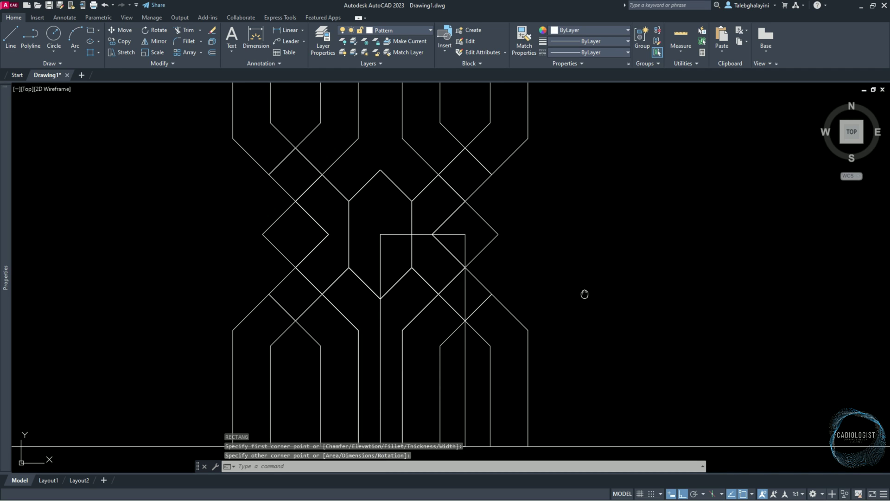
middle_drag(584, 294, 583, 244)
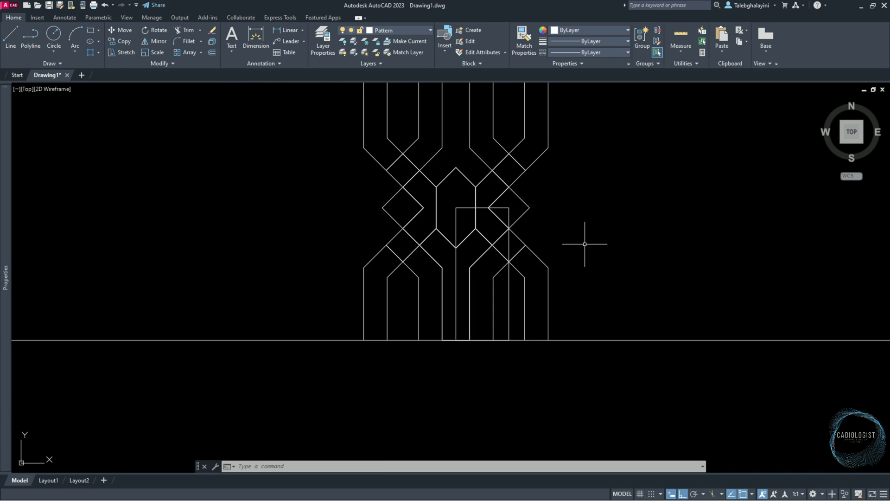
middle_drag(585, 243, 528, 297)
Erase the two long horizontal lines
click(610, 125)
click(543, 406)
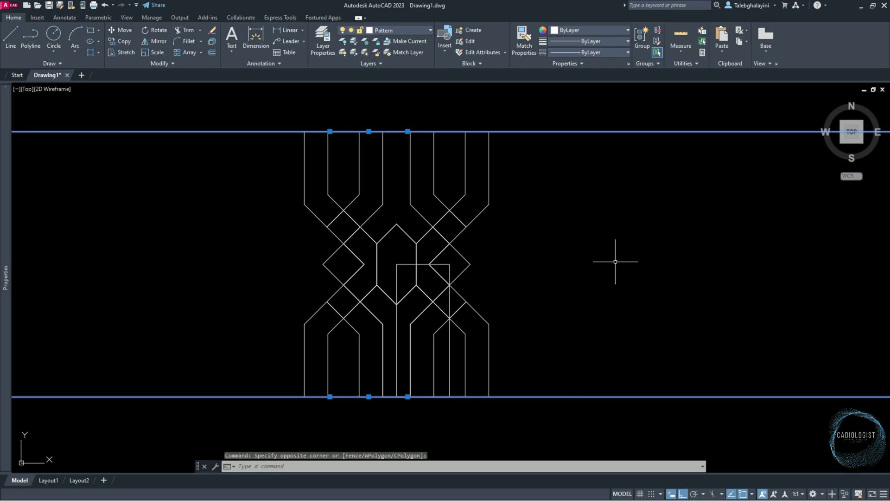
key(Delete)
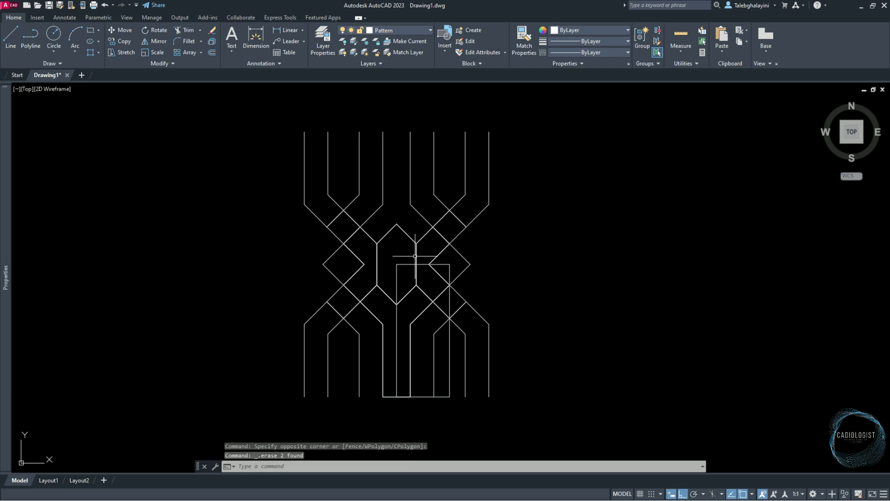
Trim the diagonals and strap lines outside the rectangle, using it as the cutting edge
click(428, 264)
text(r)
key(Return)
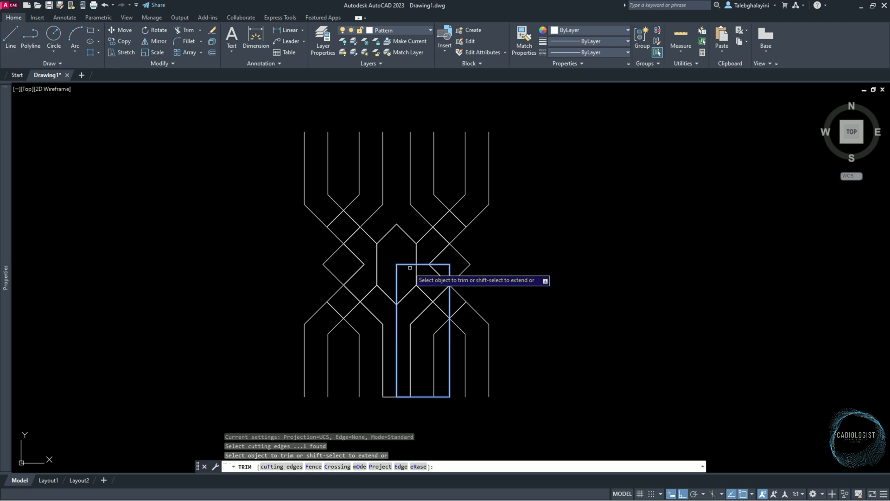
click(453, 258)
click(389, 257)
click(392, 293)
click(364, 377)
click(490, 284)
click(455, 407)
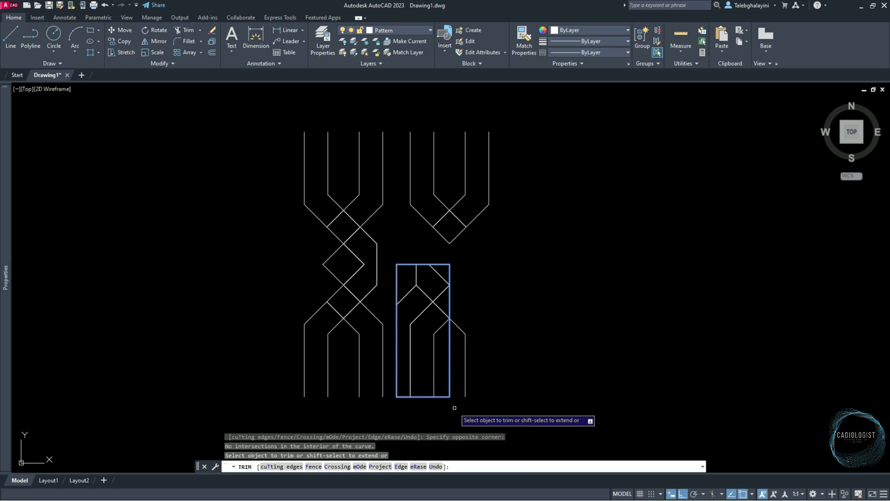
key(Return)
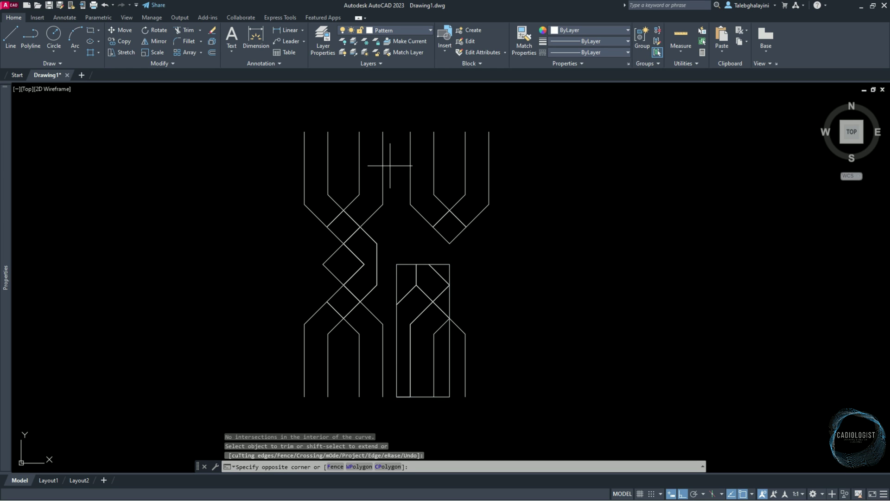
Erase the left braid, right-hand strap lines and all remaining geometry outside the rectangle
click(392, 165)
click(298, 395)
click(544, 162)
click(471, 210)
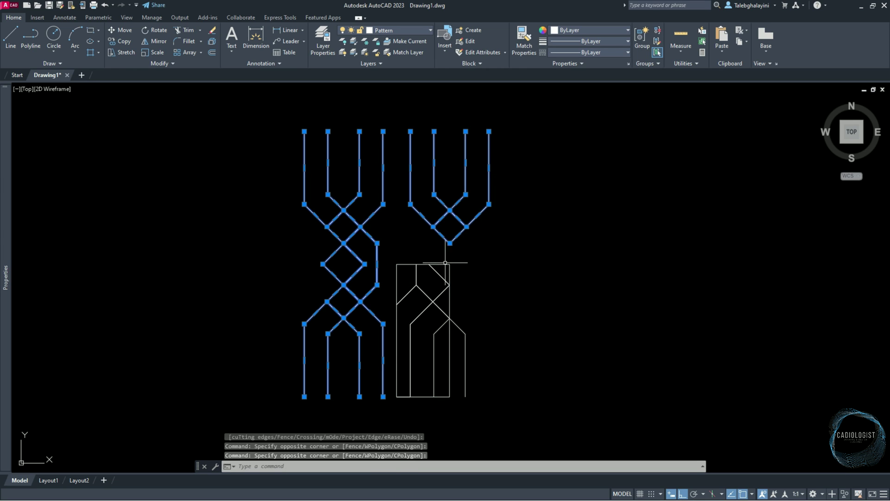
click(481, 285)
click(461, 338)
key(Delete)
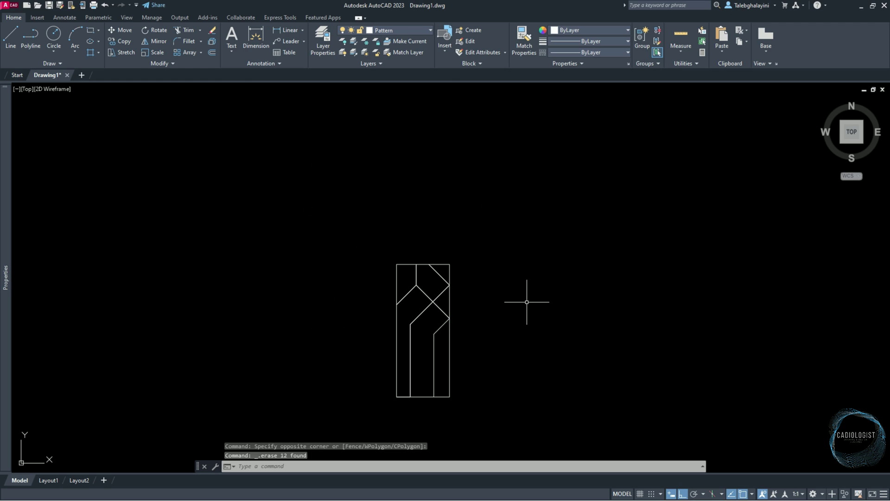
middle_drag(526, 302, 564, 205)
scroll(564, 204, up, 2)
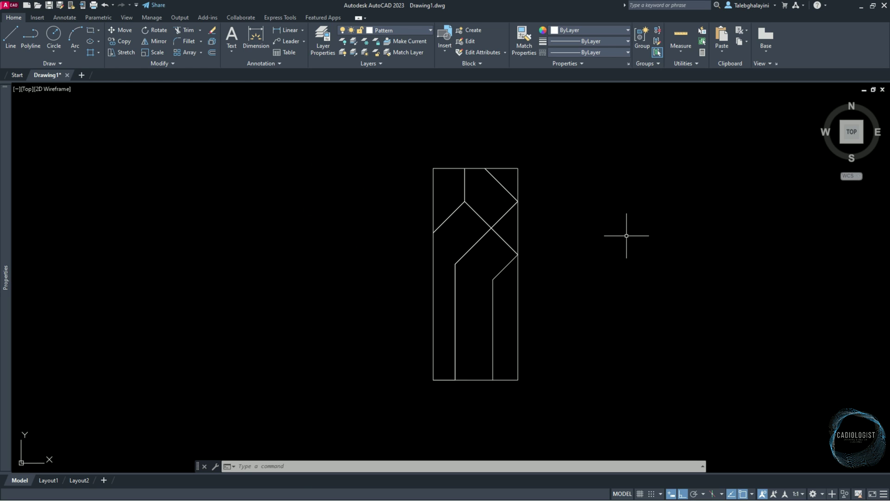
Explode the tile's polylines into separate line segments
click(407, 152)
click(549, 410)
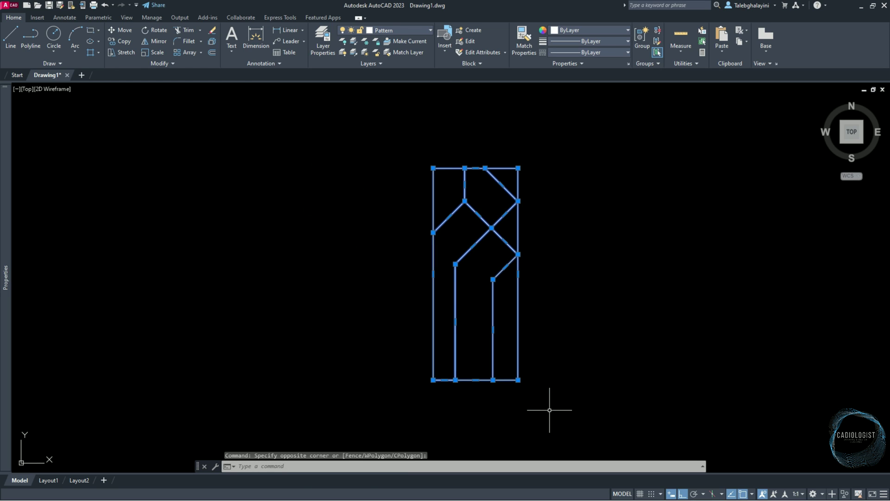
click(215, 44)
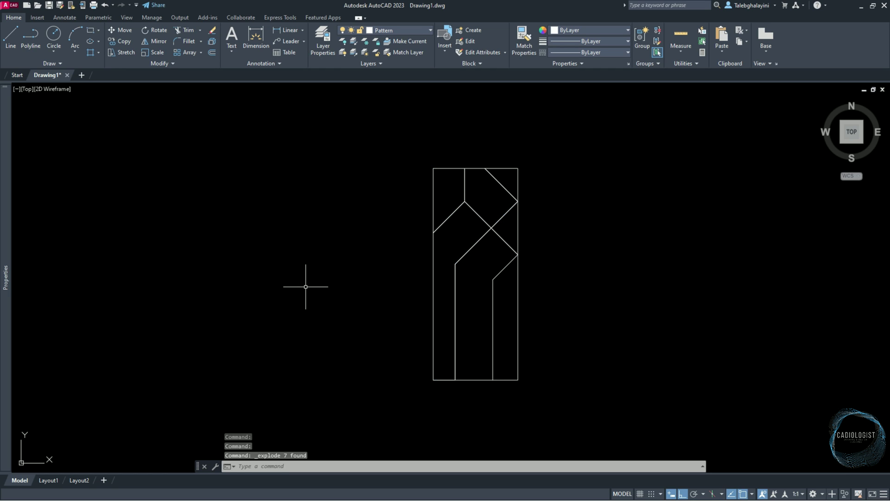
Run OVERKILL on all the tile's lines to delete the 8 duplicate overlapping objects
click(423, 153)
click(610, 416)
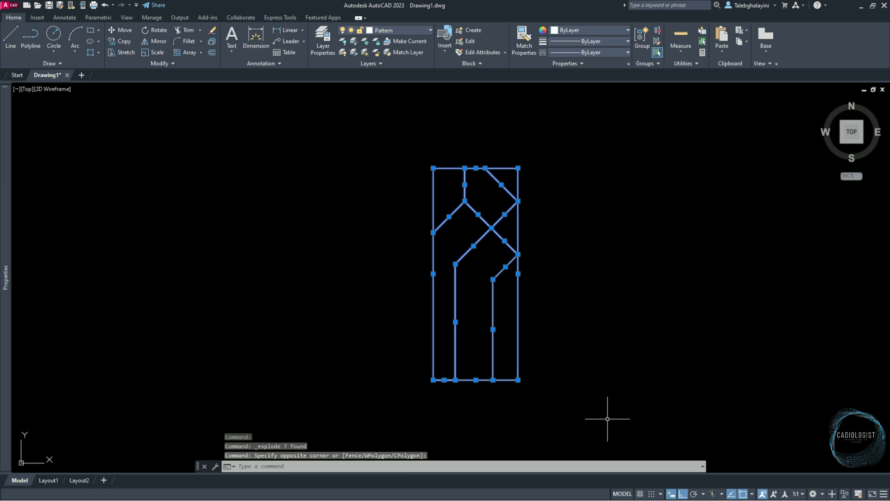
text(ov)
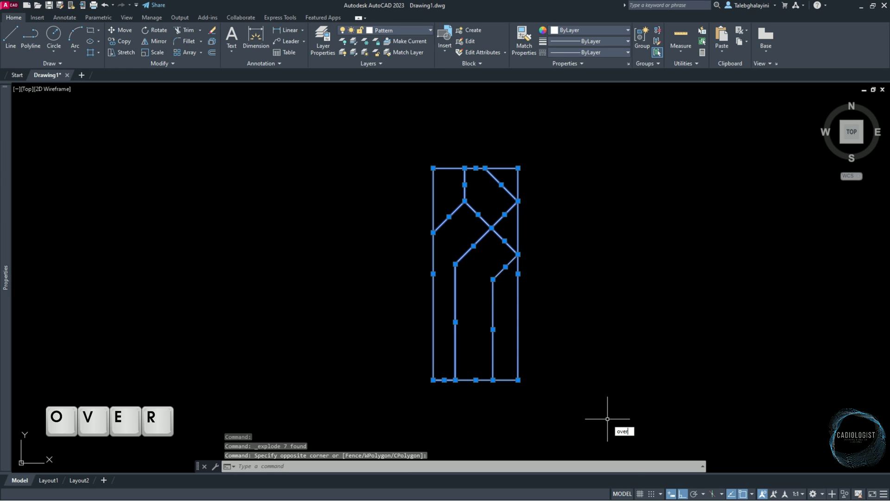
text(er)
key(Return)
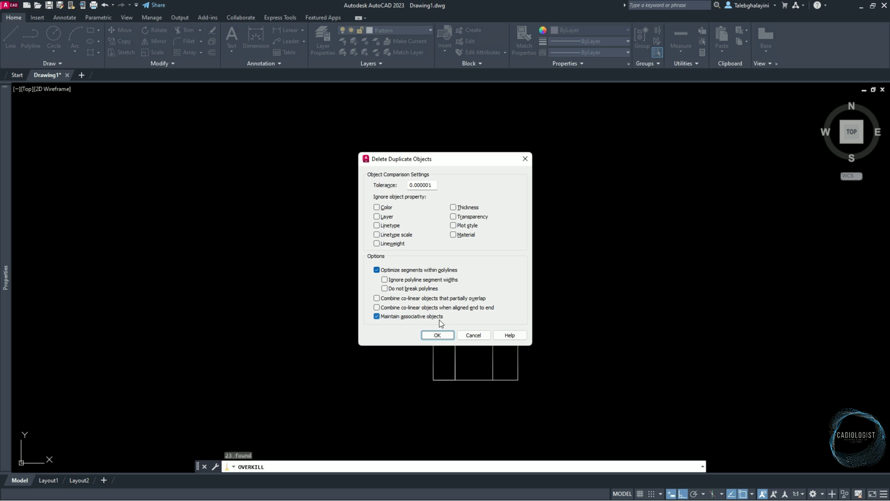
click(439, 335)
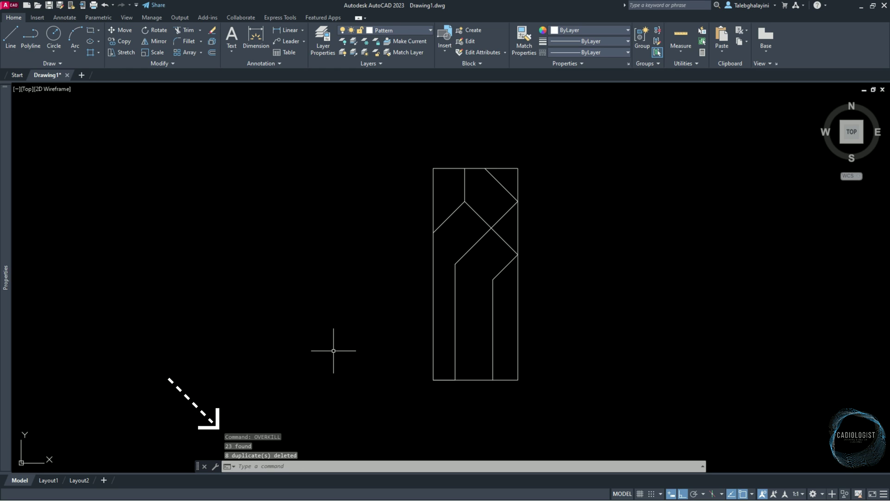
Open App Manager from the Add-ins tab to see the installed Multiple Offset 6.0.0.4
click(214, 16)
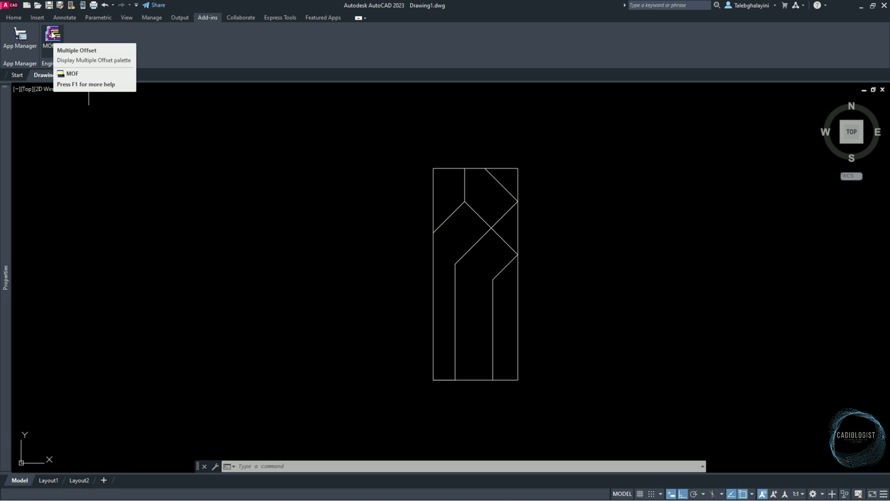
click(20, 35)
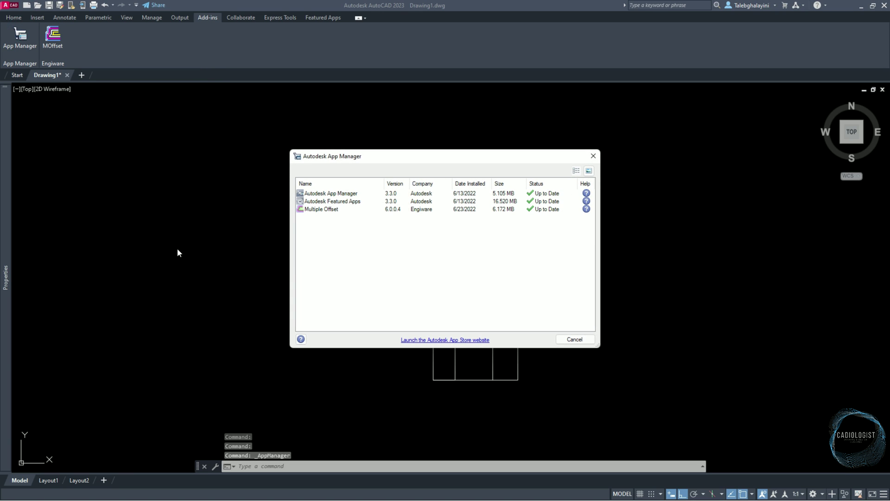
Search the App Store's AutoCAD apps for 'multiple offset' and download the Multiple Offset app
click(415, 340)
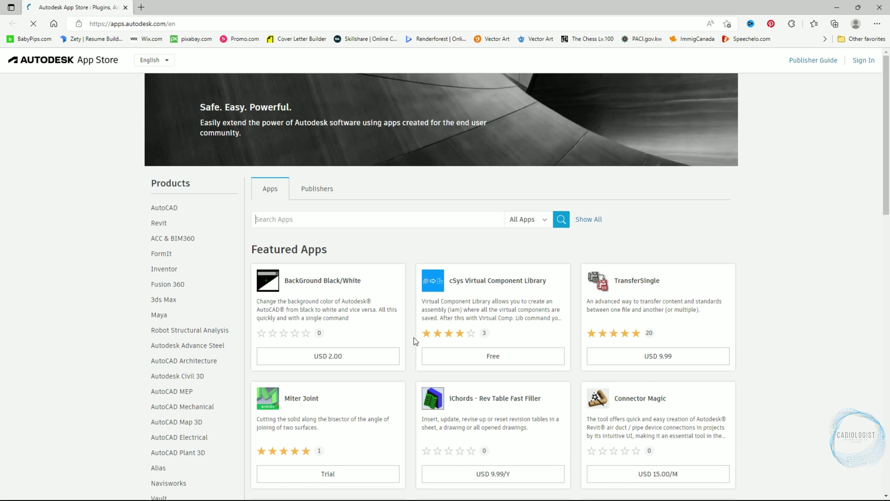
click(177, 211)
click(327, 213)
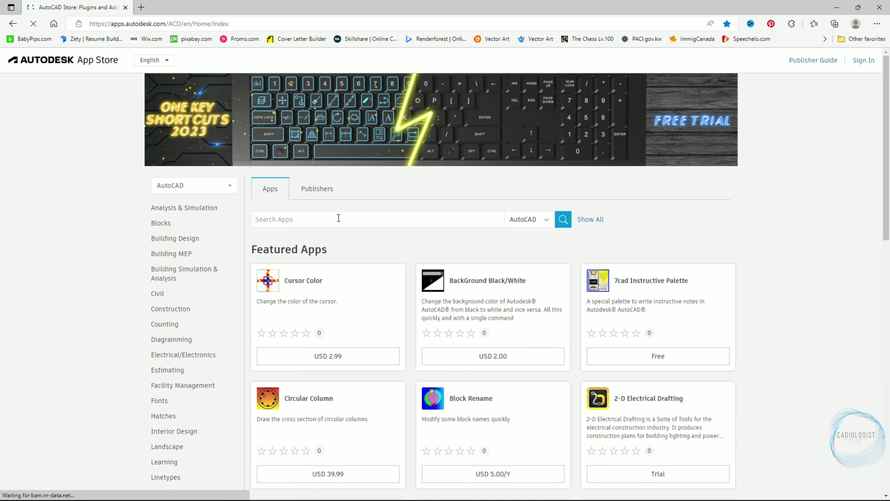
click(338, 218)
text(multiple offset)
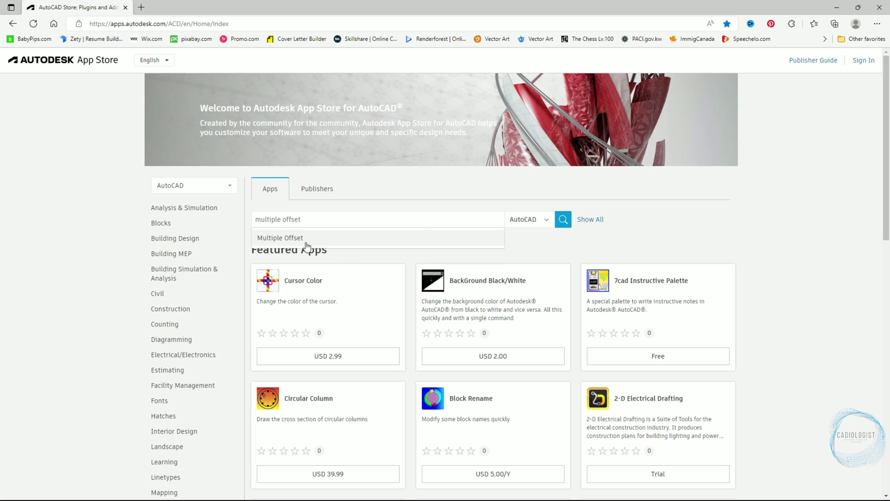
click(305, 239)
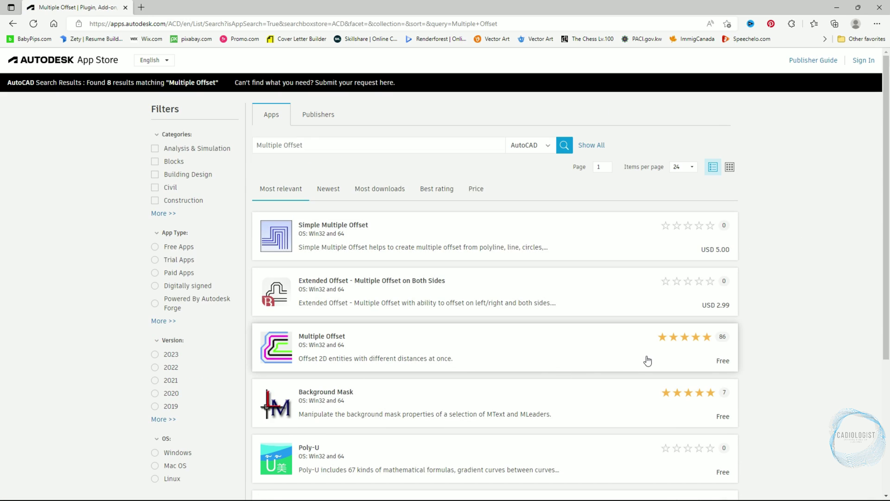
click(647, 360)
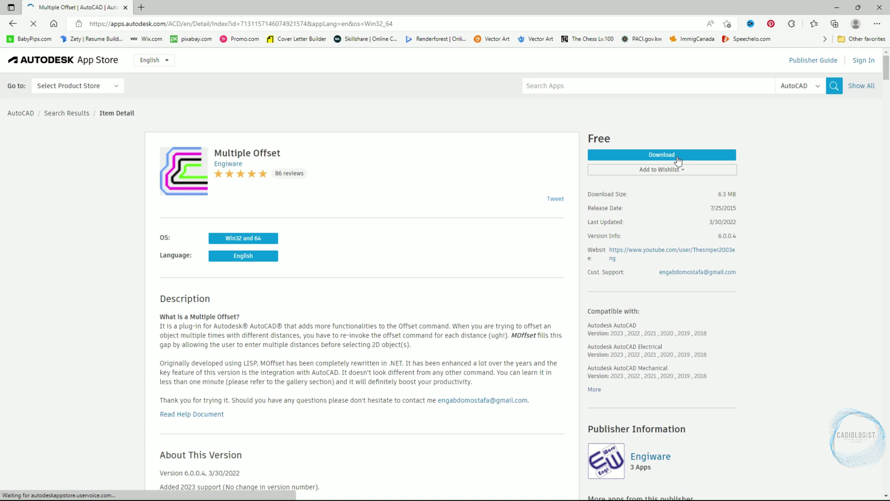
click(677, 157)
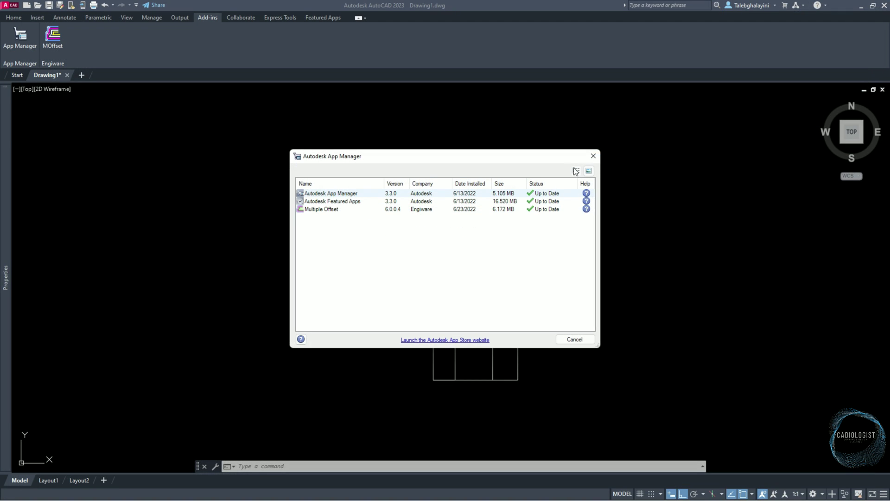
Use MOffset to offset the 10 inner tile lines by 5 and -5
click(593, 156)
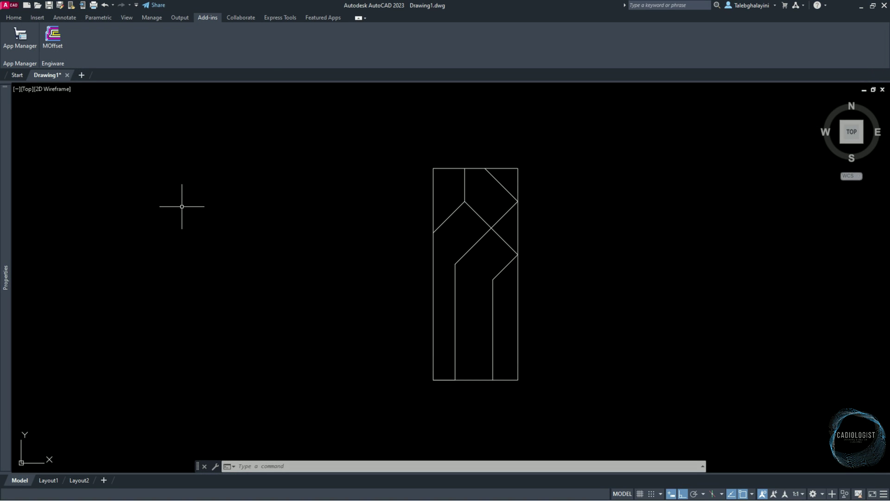
click(62, 47)
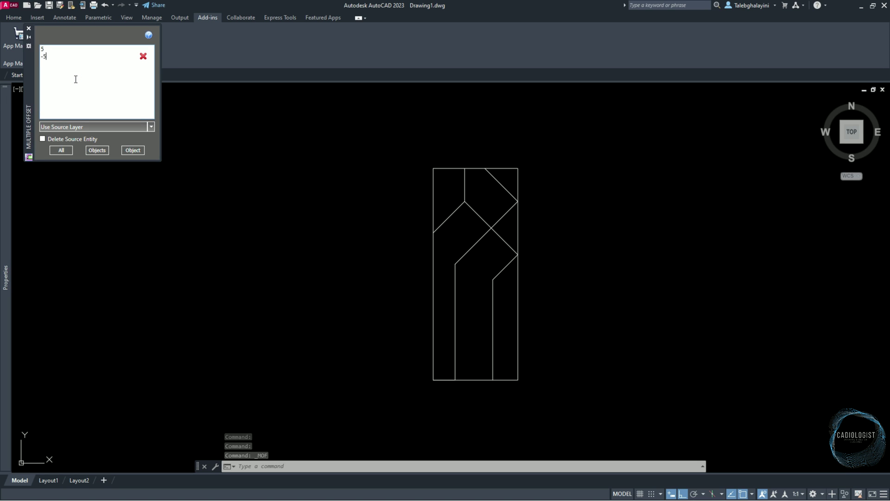
click(96, 152)
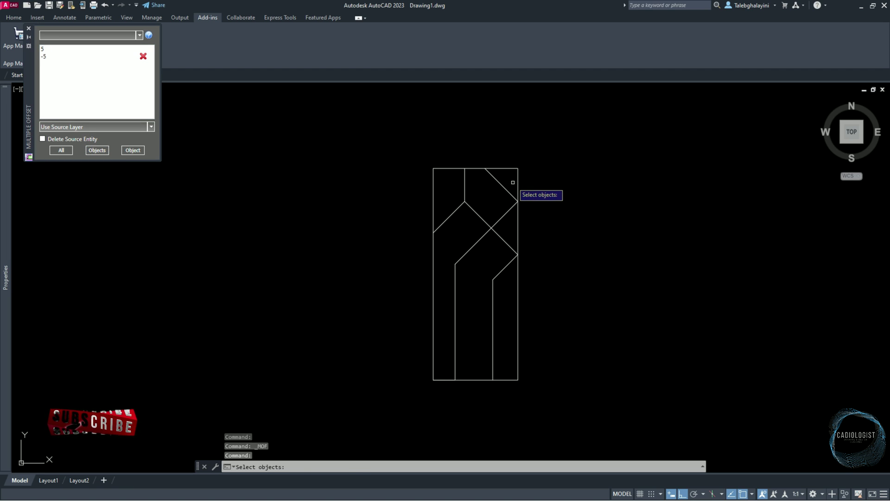
click(521, 163)
click(426, 360)
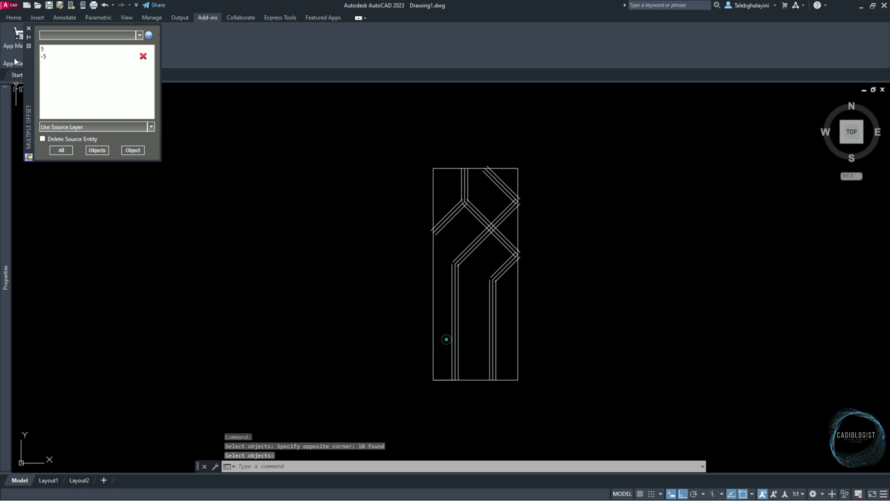
right_click(446, 339)
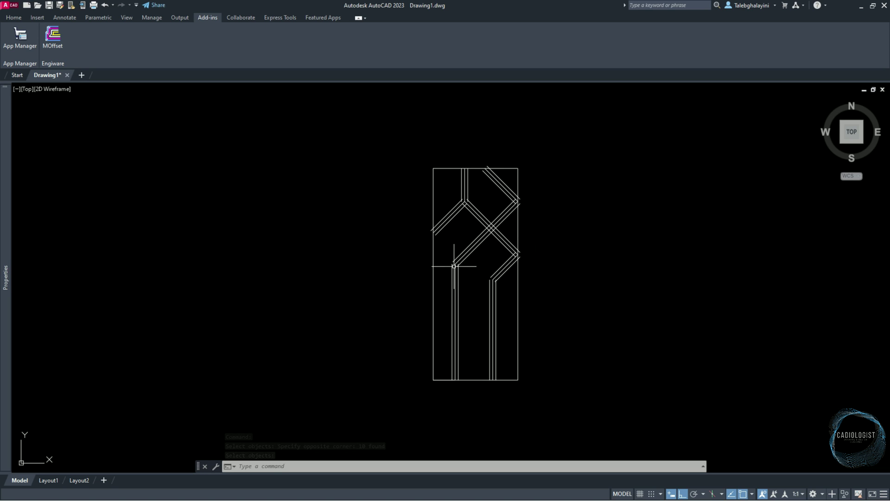
Select and erase the original centre polylines of the strap pattern
scroll(445, 258, up, 6)
click(424, 258)
click(586, 316)
click(576, 319)
click(574, 320)
scroll(580, 243, down, 3)
scroll(576, 209, up, 4)
click(577, 200)
click(565, 211)
scroll(565, 212, down, 3)
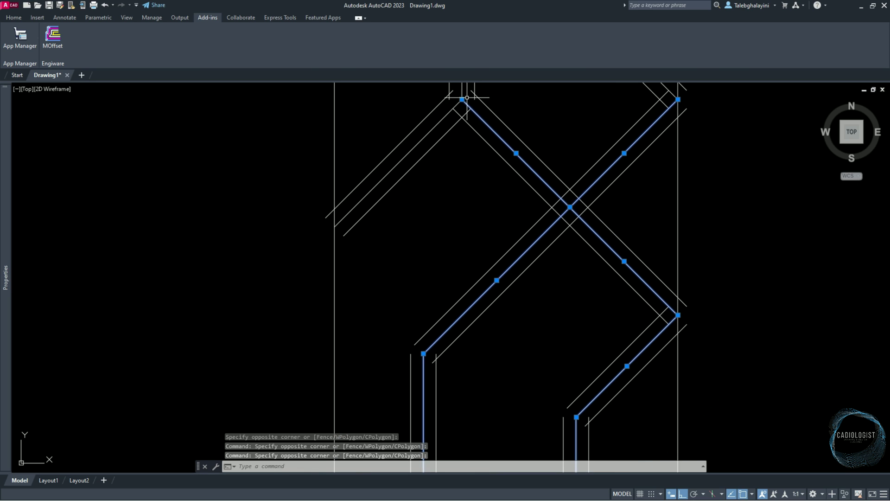
middle_drag(674, 84, 656, 168)
scroll(725, 225, down, 4)
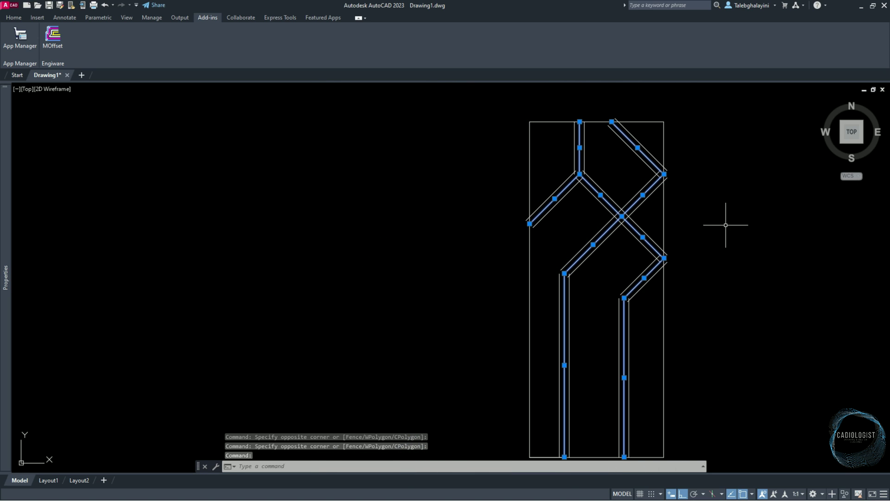
key(Delete)
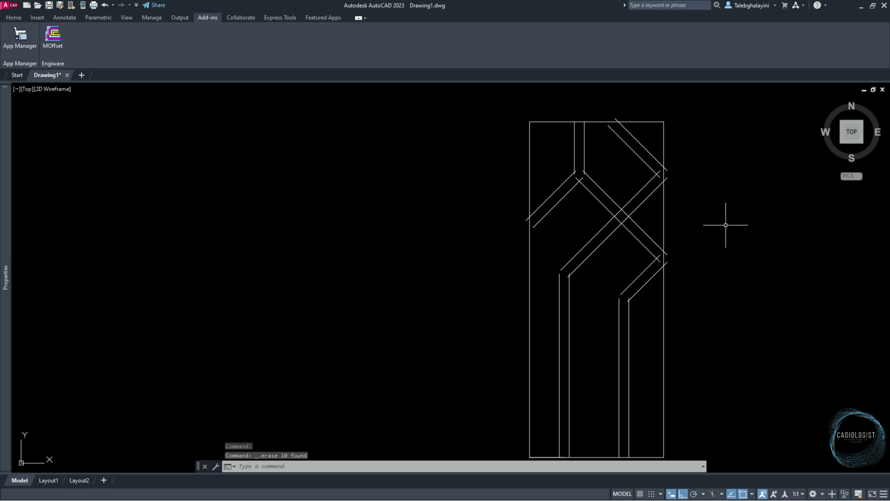
Trim the diagonal stubs sticking past the tile's edges, using all lines as cutting edges
text(tr)
key(Return)
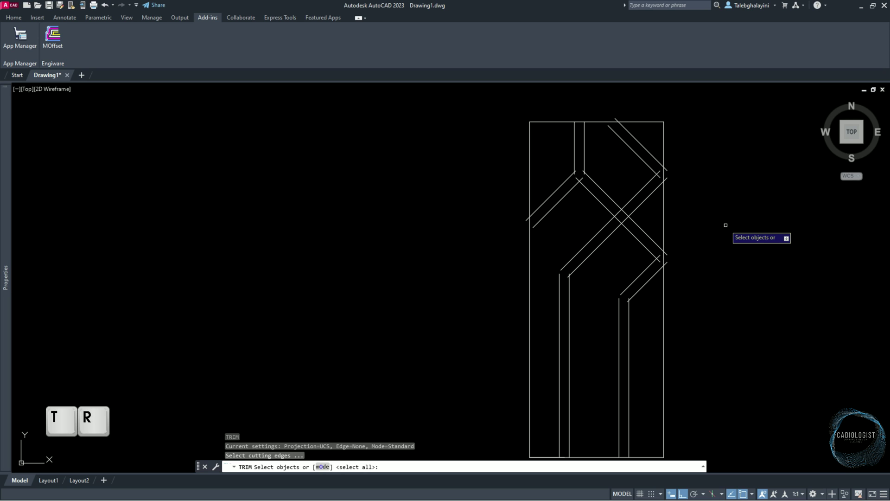
key(space)
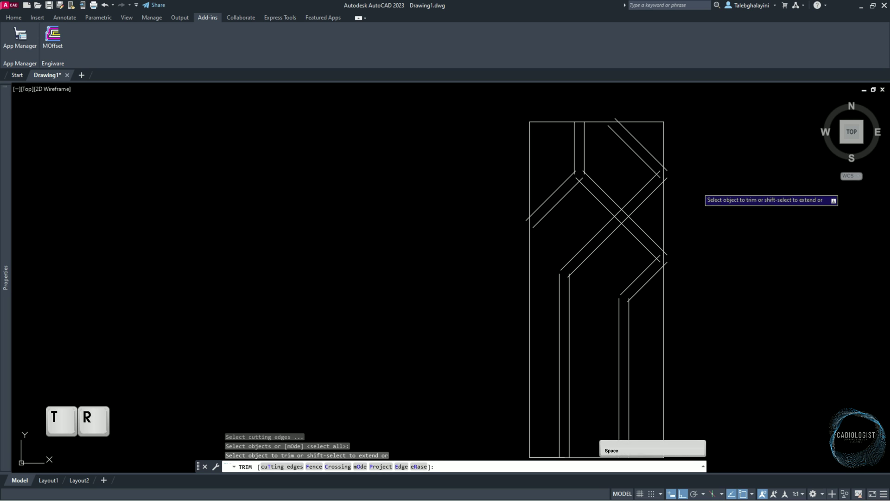
click(616, 119)
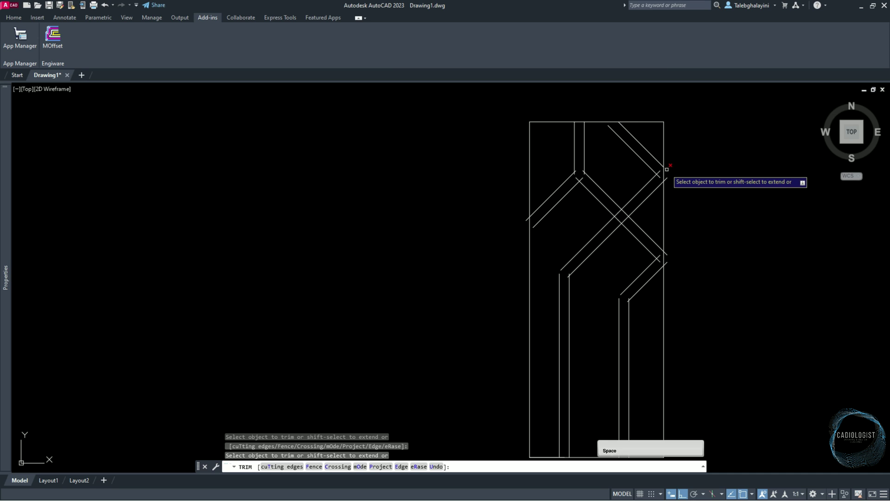
click(667, 180)
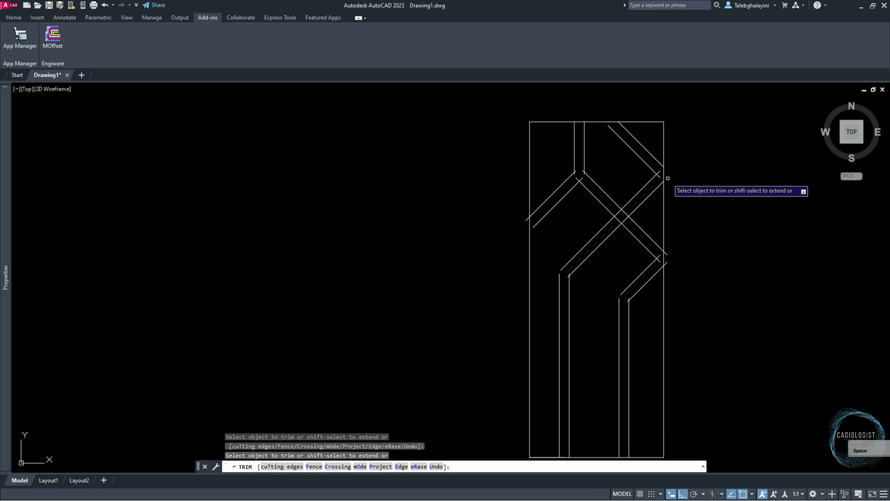
click(667, 261)
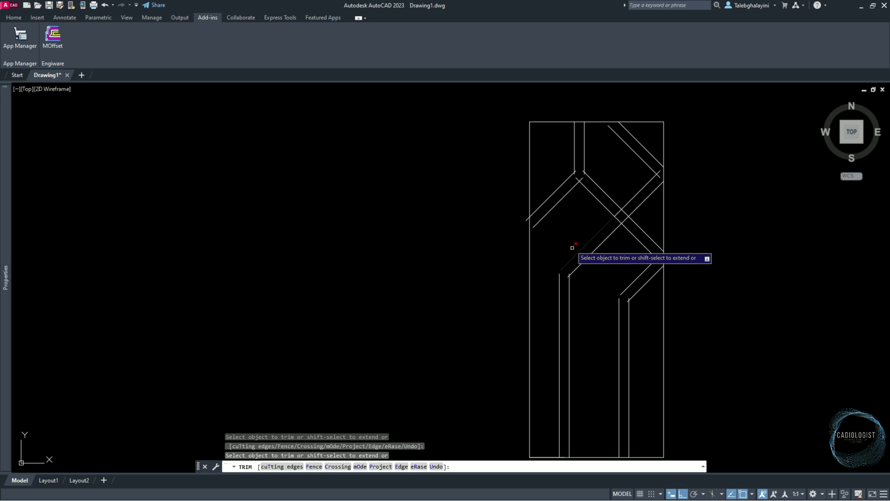
click(527, 219)
scroll(633, 214, up, 5)
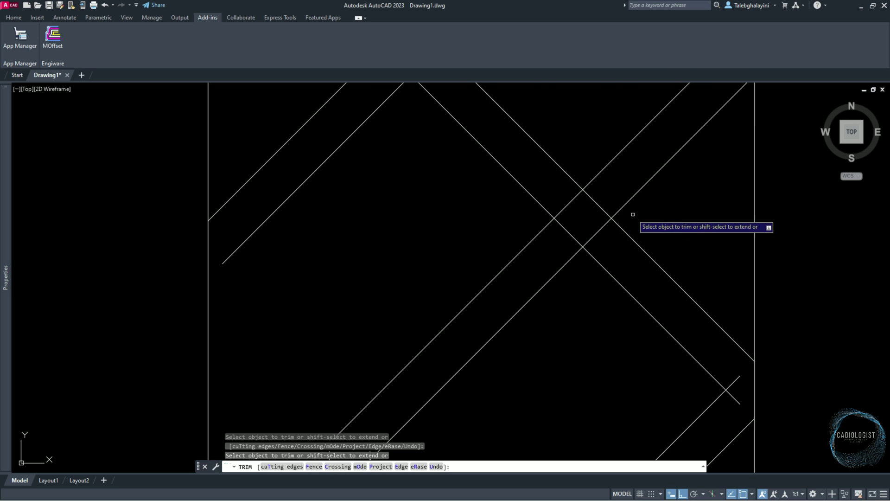
Trim the band lines inside the central crossing so the doubled straps interlace
click(602, 205)
click(593, 192)
click(578, 224)
click(564, 236)
click(595, 241)
click(588, 226)
click(585, 217)
click(572, 203)
click(608, 227)
click(606, 233)
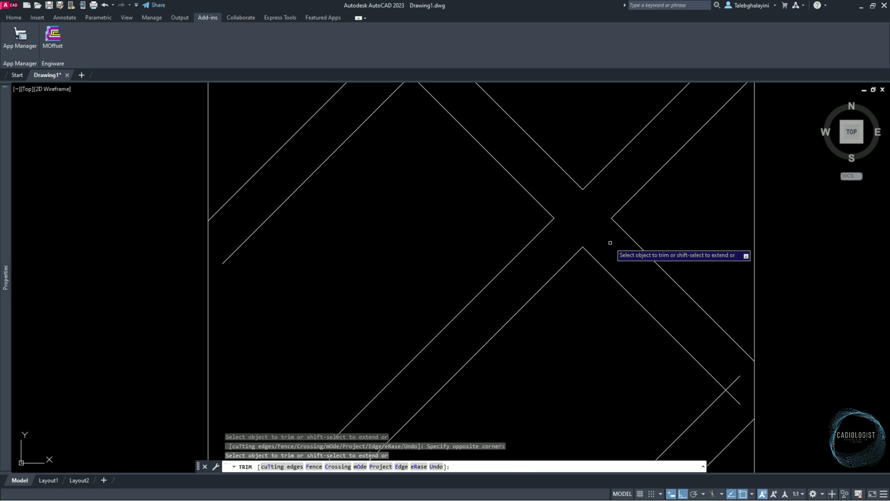
Extend the lower-left diagonal to meet the vertical line
key(shift)
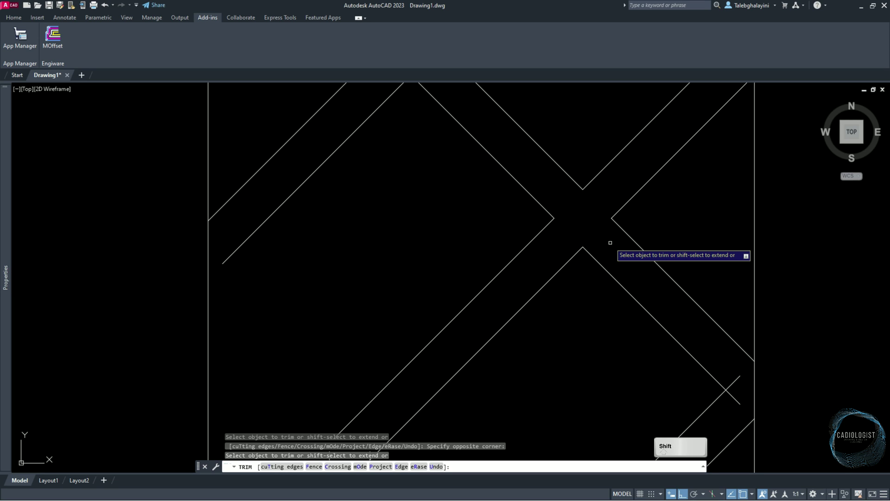
shift+click(236, 251)
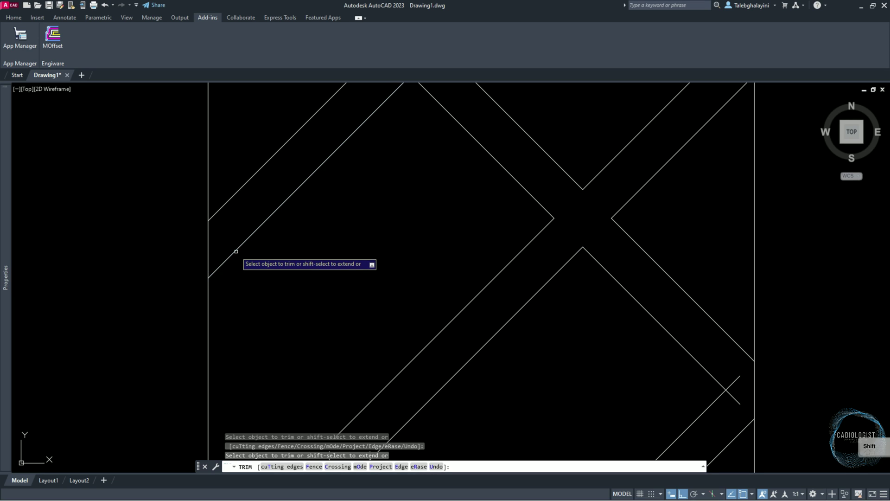
scroll(236, 251, down, 3)
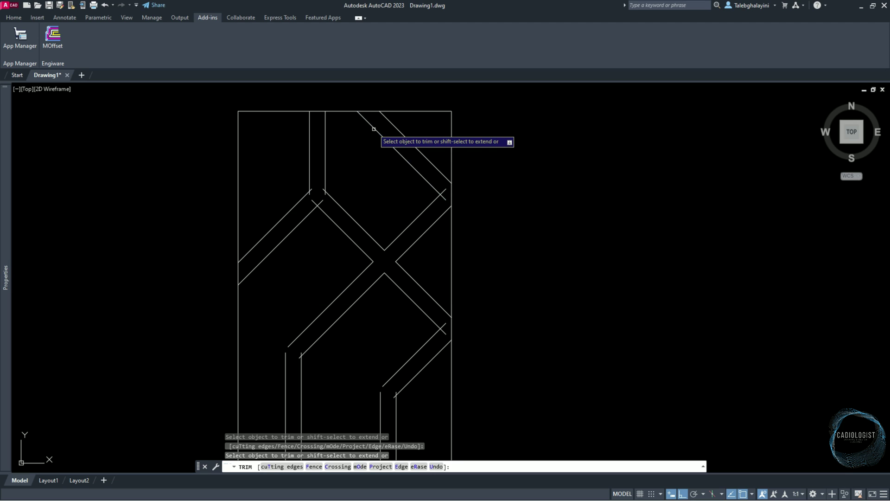
key(Return)
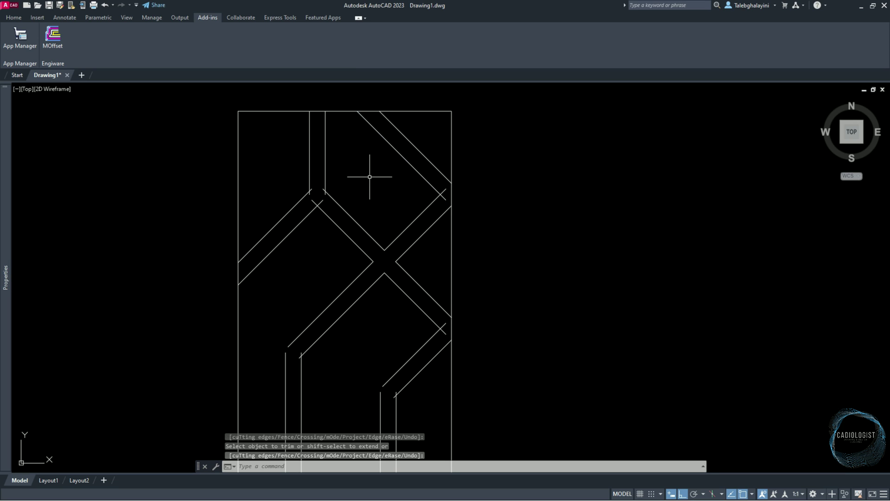
Start a zero-radius FILLET in Multiple mode
click(14, 17)
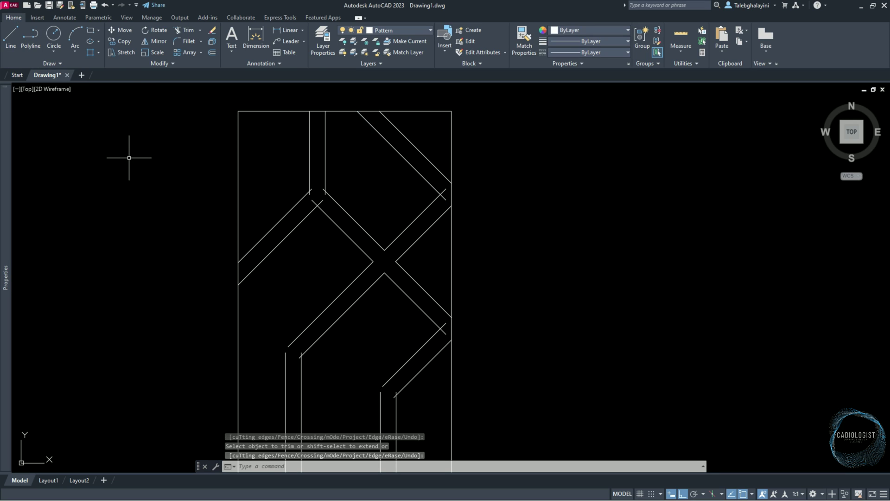
click(188, 42)
text(r)
key(Return)
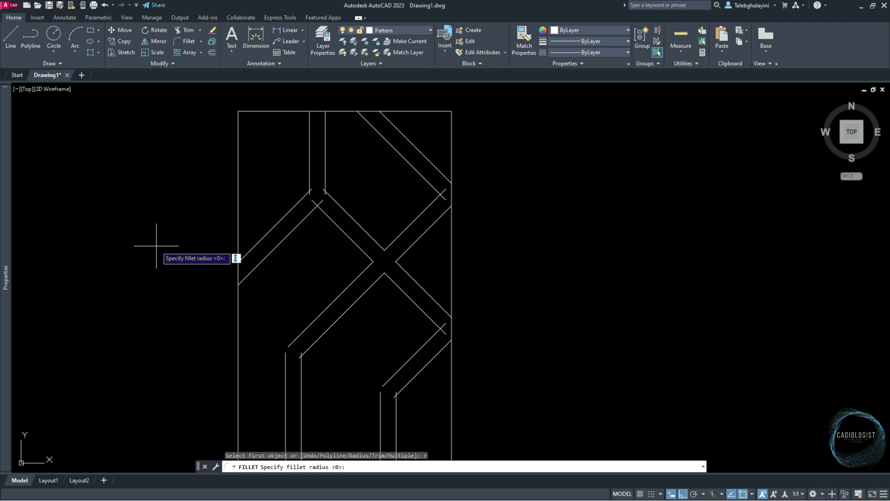
key(Return)
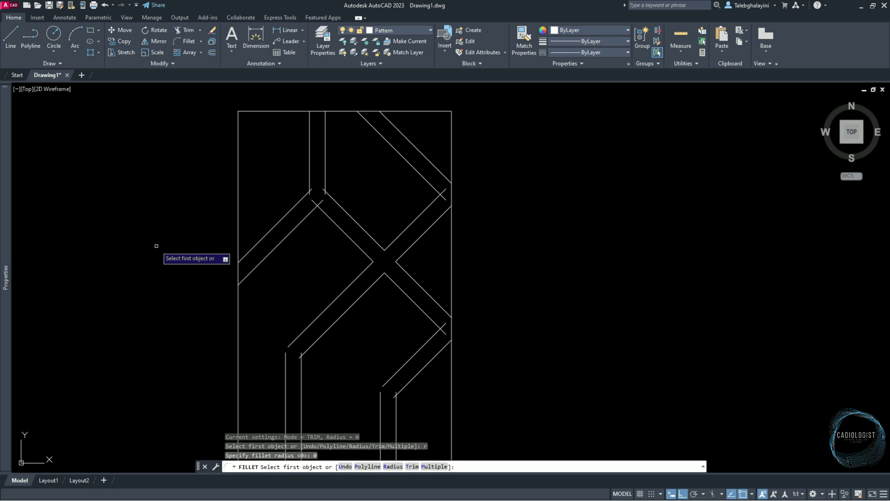
text(m)
key(Return)
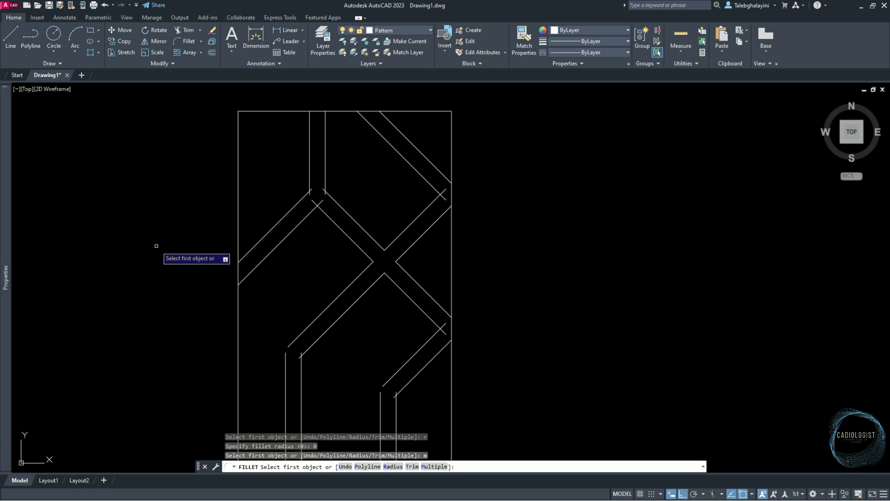
Corner the lower strap bends: outer and inner left, outer and inner right, and crossing diagonals
click(286, 358)
click(290, 345)
click(301, 370)
click(309, 347)
click(380, 403)
click(387, 383)
click(397, 408)
click(401, 389)
click(434, 336)
click(439, 330)
Corner the upper-right diagonals, the inner left notch, and both upper vertical-to-diagonal joints
click(437, 198)
click(439, 195)
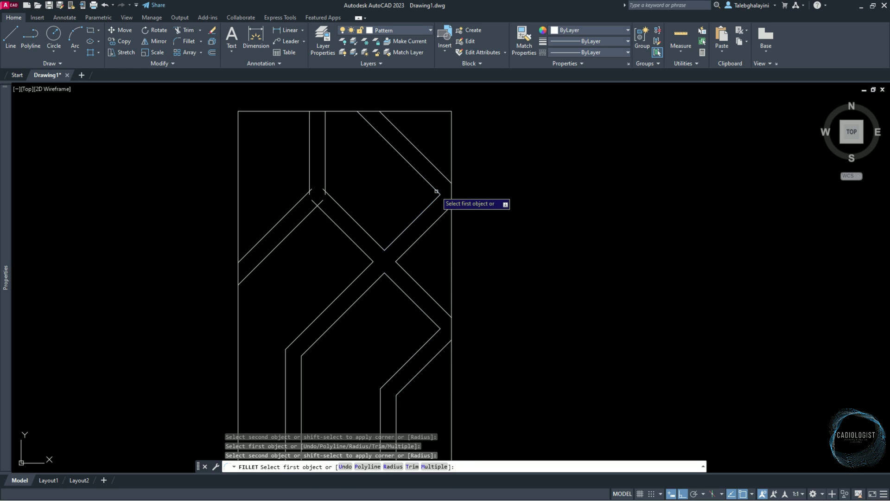
click(318, 207)
click(328, 212)
click(304, 197)
click(309, 185)
click(330, 195)
click(325, 183)
key(Return)
scroll(551, 193, down, 3)
middle_drag(507, 288, 591, 246)
scroll(701, 258, up, 2)
scroll(701, 258, down, 4)
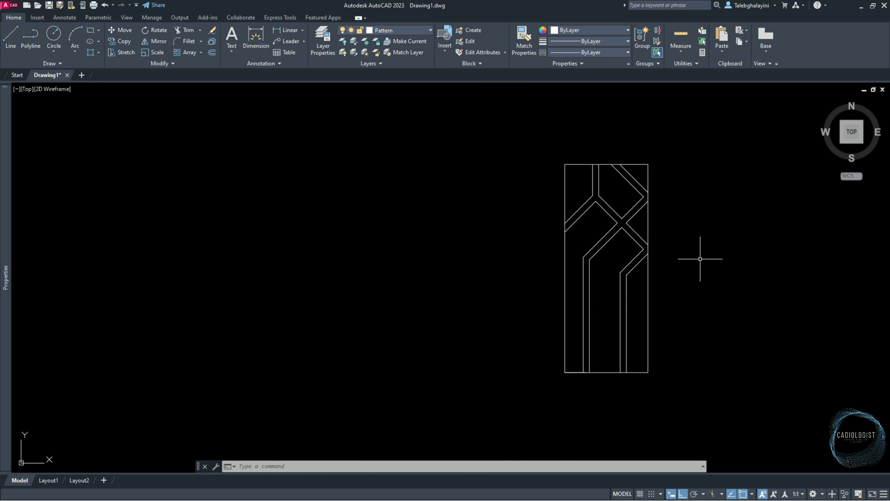
Mirror the half panel about its vertical left edge, keeping the original
click(536, 138)
click(715, 400)
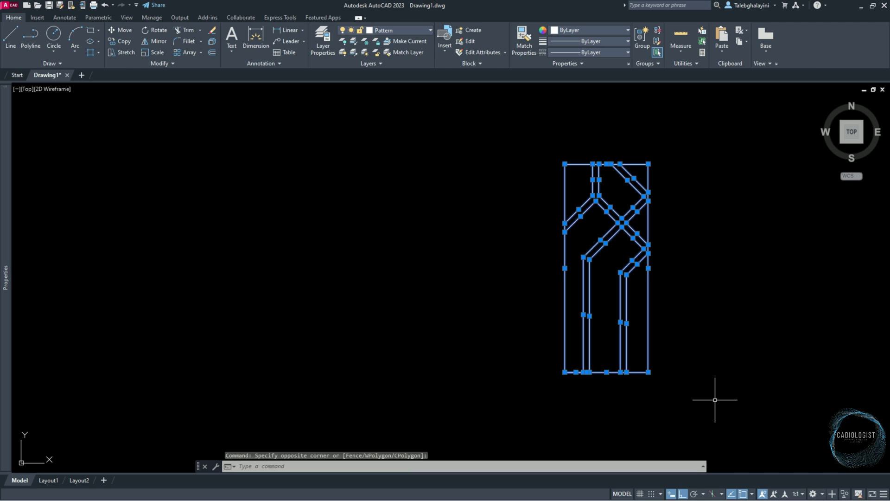
text(mir)
key(Return)
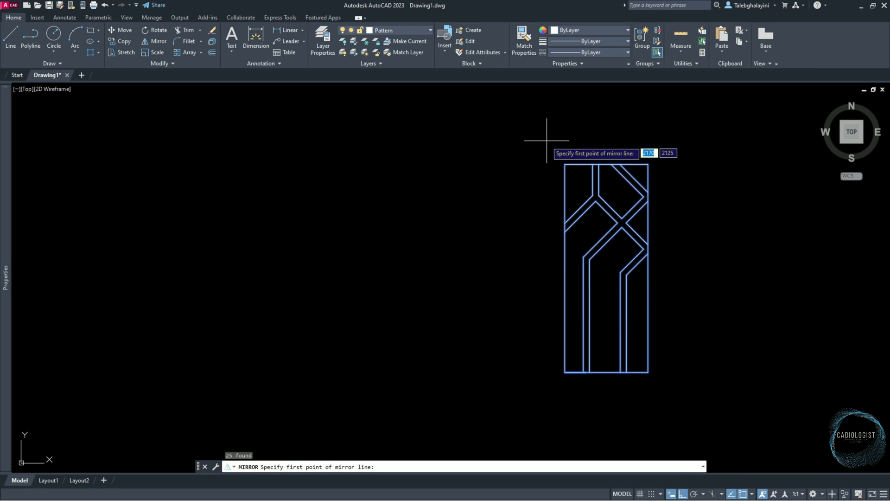
click(565, 163)
click(568, 136)
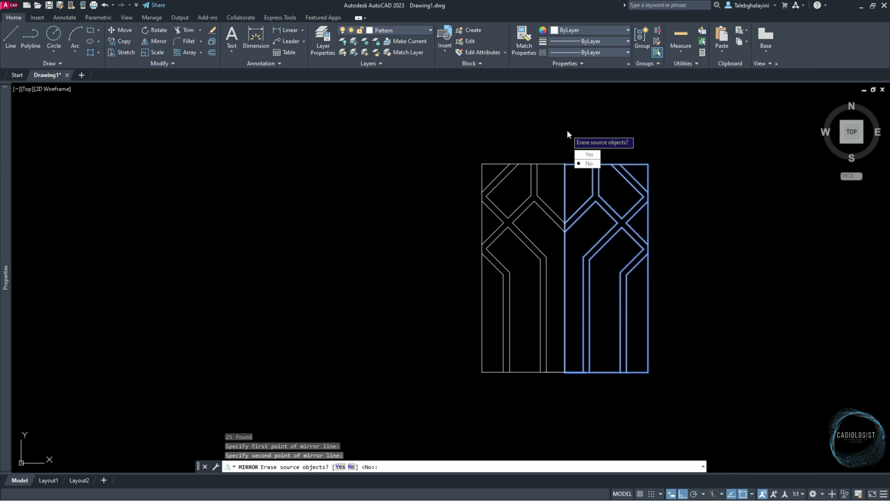
key(Return)
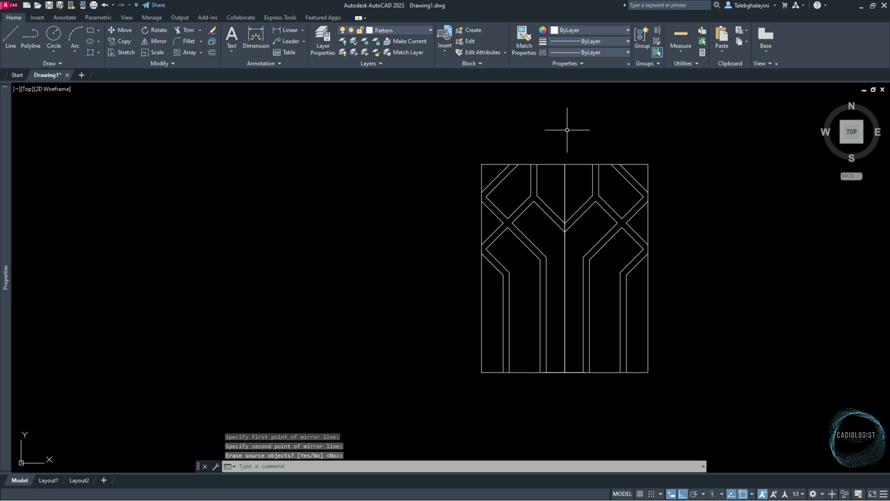
Mirror the widened pattern downward about its bottom edge, keeping the top half
click(477, 148)
click(709, 391)
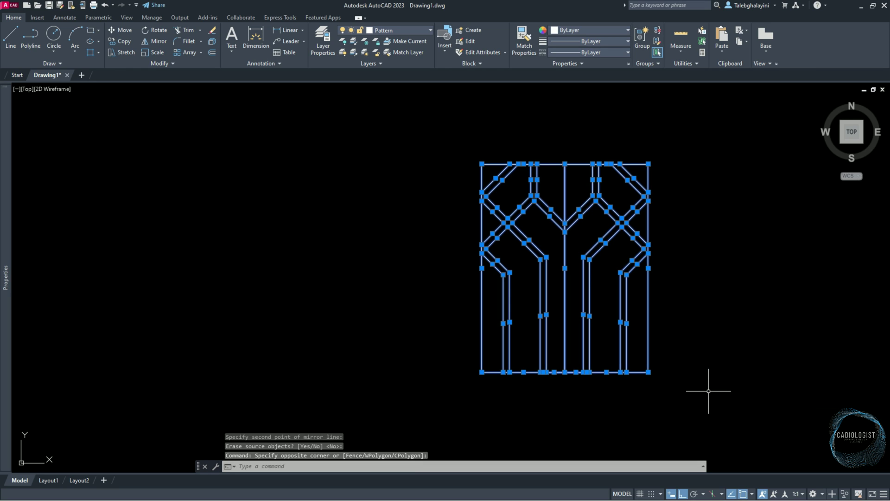
key(Return)
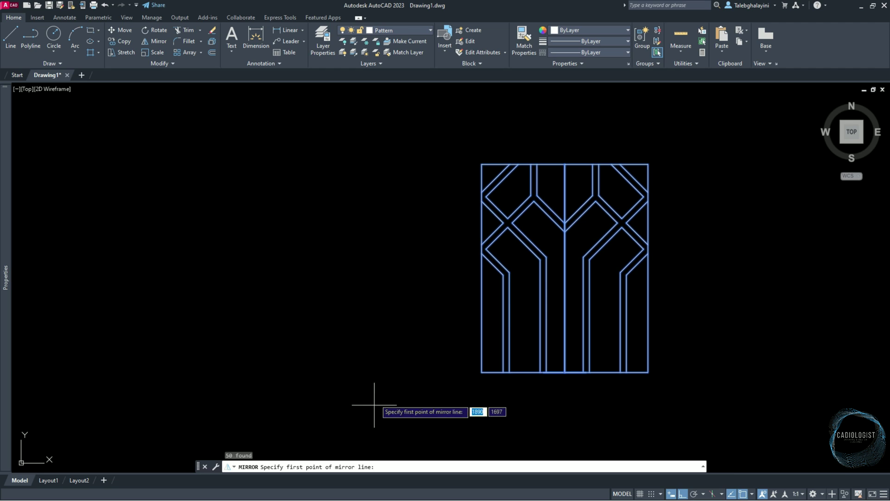
click(481, 372)
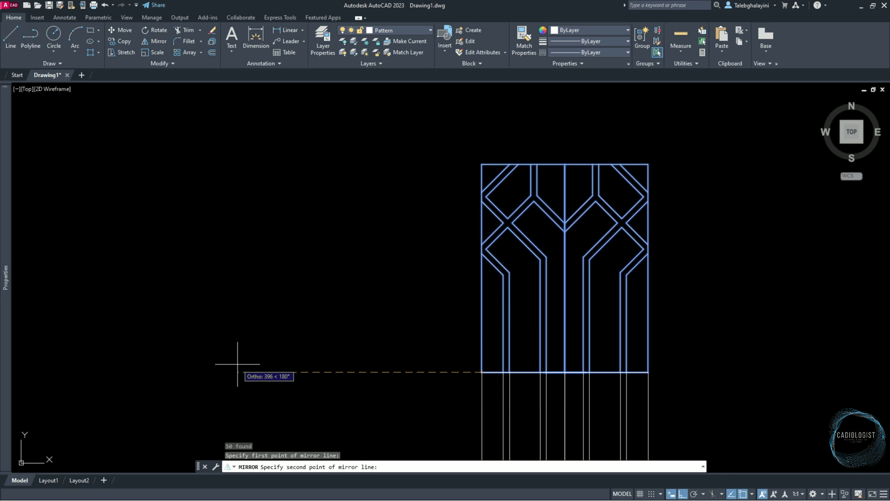
click(238, 366)
key(Return)
scroll(298, 260, down, 2)
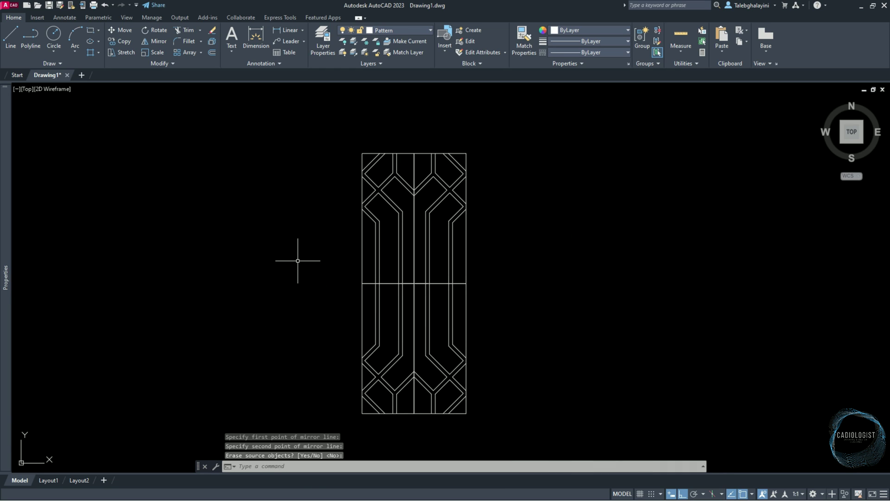
Select the middle horizontal line, the centre vertical line, and the left and right edges
click(358, 284)
click(507, 280)
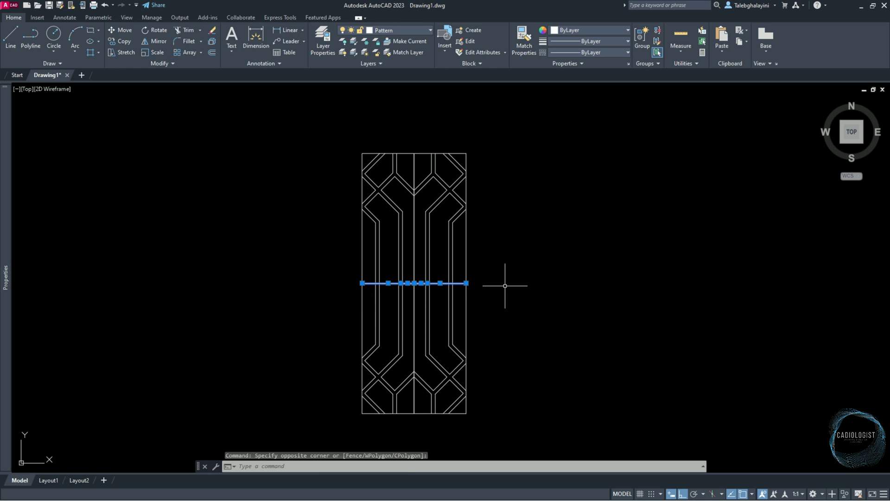
click(412, 147)
click(416, 425)
click(370, 423)
click(364, 138)
click(465, 139)
click(563, 416)
Add the top and bottom edges, erase the frame lines, and select the remaining strap motif
click(327, 438)
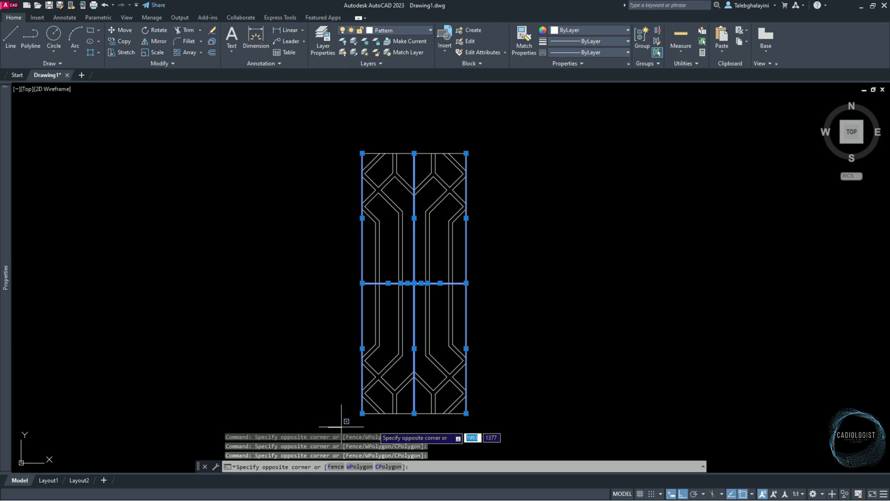
click(593, 390)
click(338, 125)
click(487, 161)
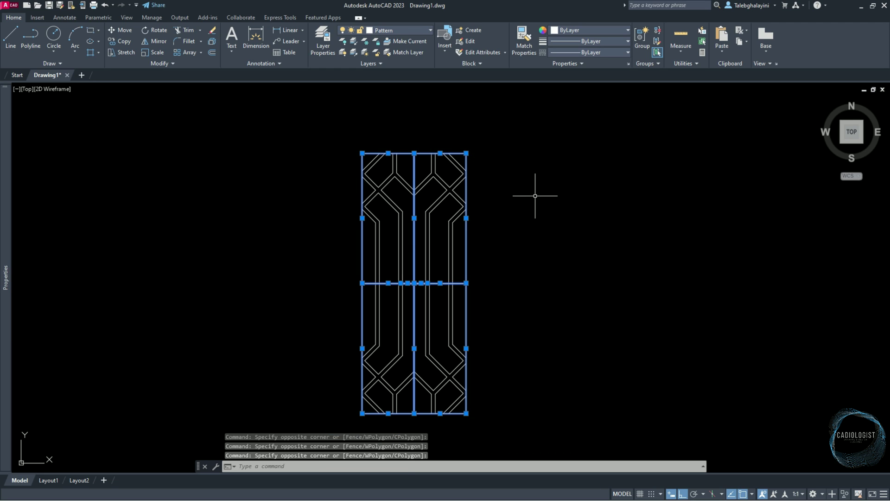
key(Delete)
scroll(535, 196, down, 2)
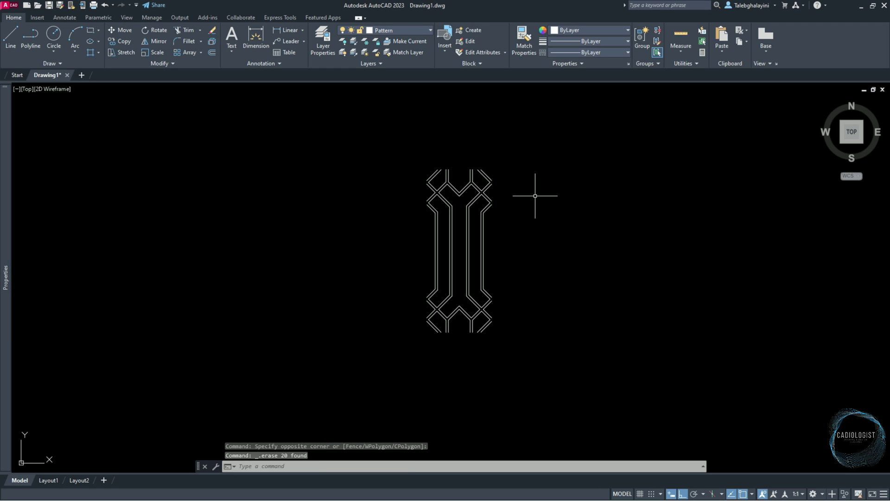
click(390, 129)
click(510, 322)
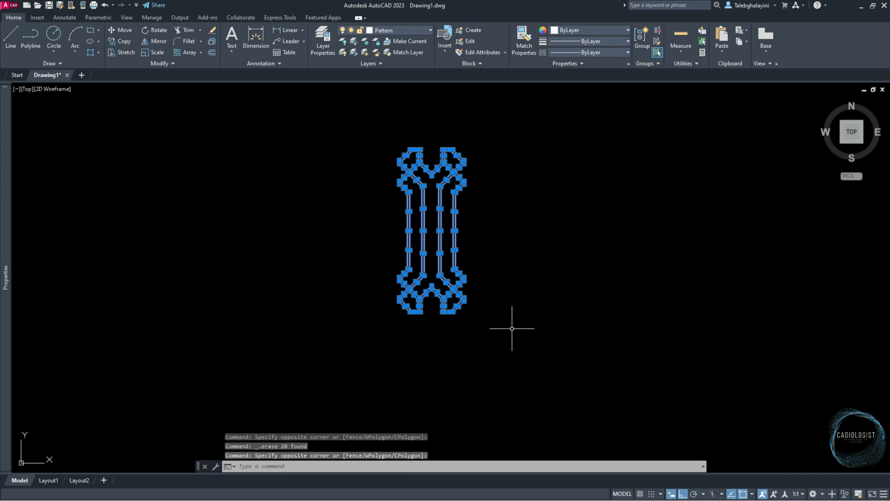
Array the strap motif into 5 columns 270 apart and 4 rows 675 apart
click(190, 50)
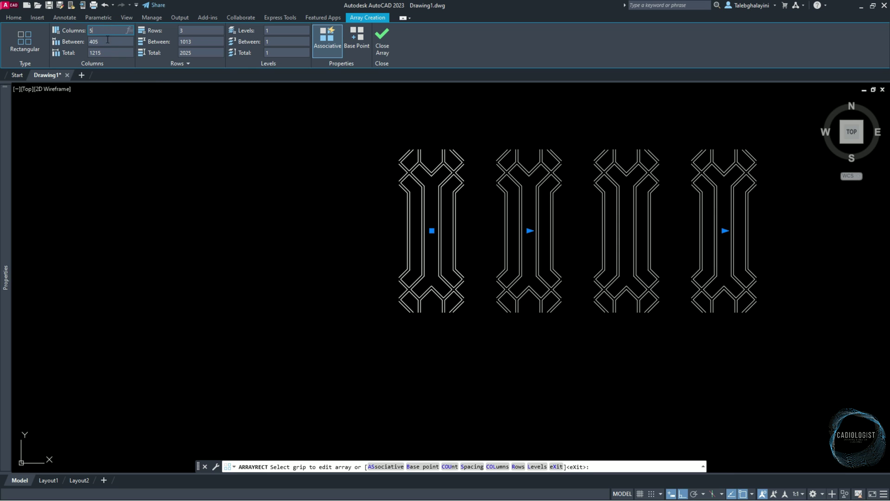
click(101, 40)
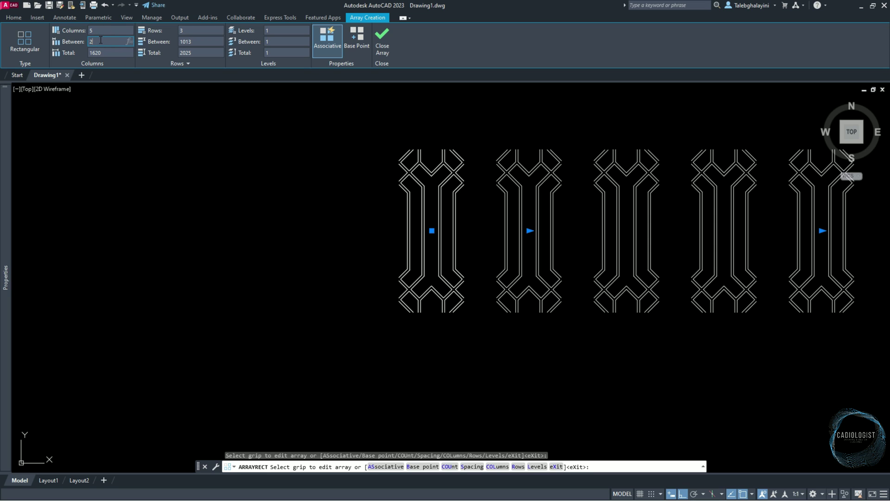
click(185, 29)
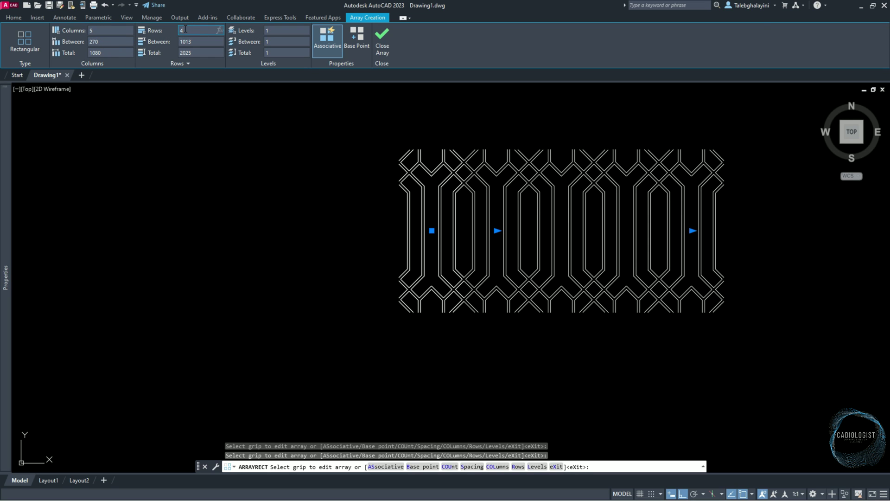
key(Return)
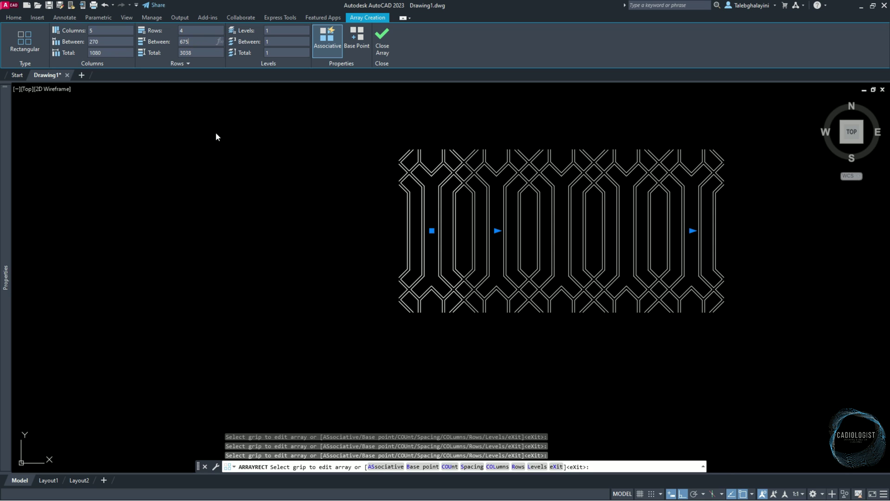
click(388, 32)
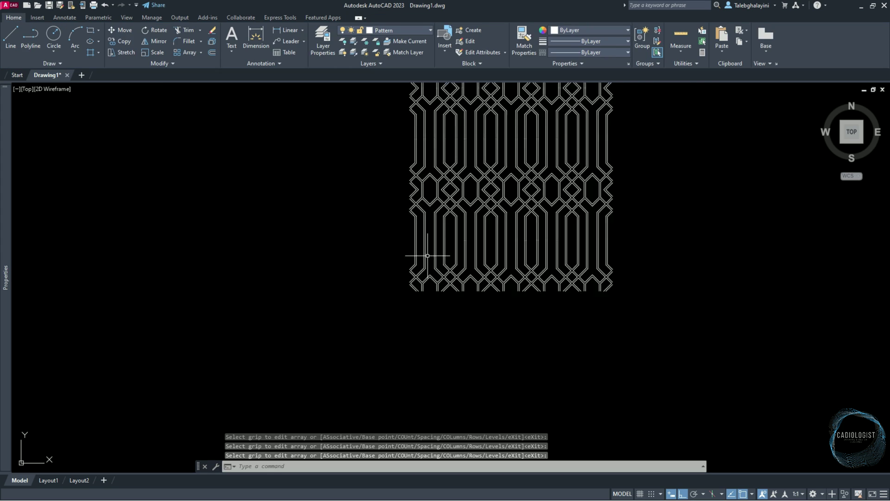
Draw a 1220 × 2440 rectangle beside the pattern panel
scroll(408, 254, down, 2)
scroll(343, 256, up, 3)
scroll(407, 247, down, 1)
scroll(462, 262, up, 1)
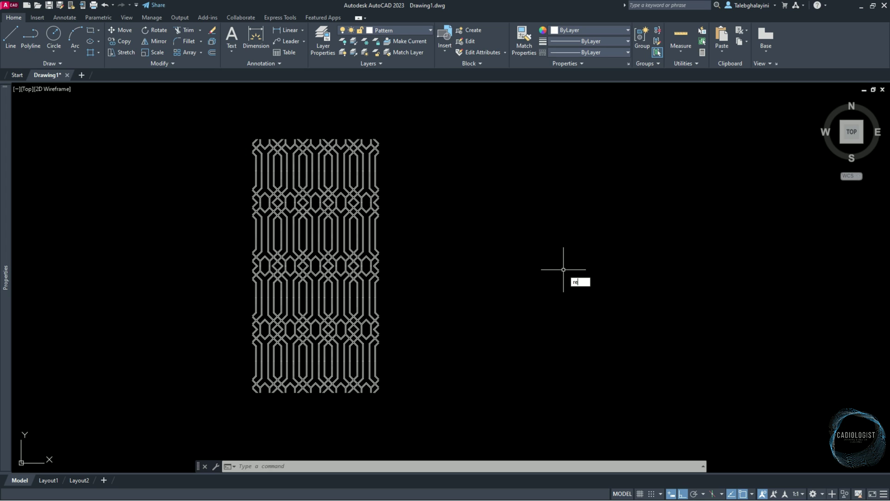
text(c)
key(Return)
click(452, 147)
text(1220)
key(Tab)
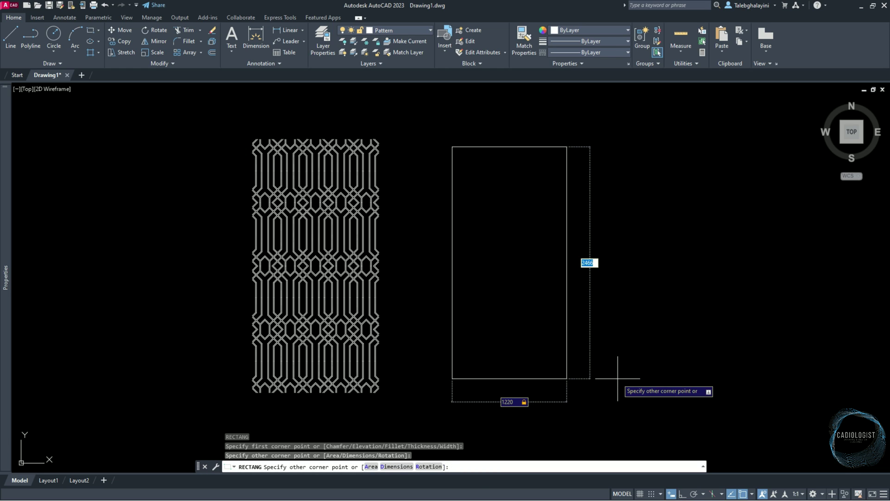
key(Return)
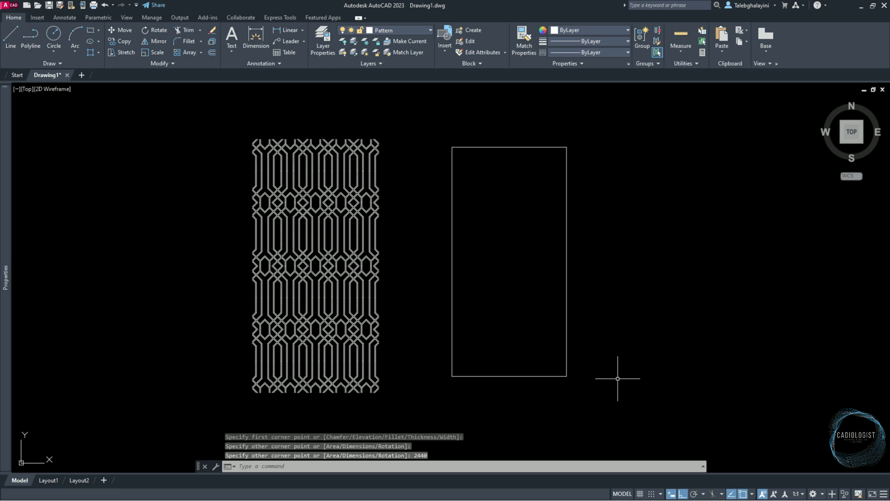
Offset the rectangle 58 inward
click(567, 315)
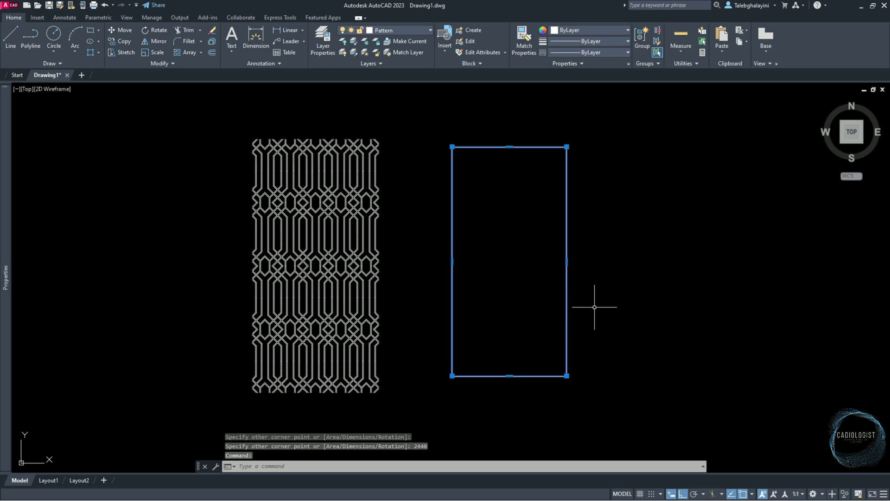
text(of)
key(Return)
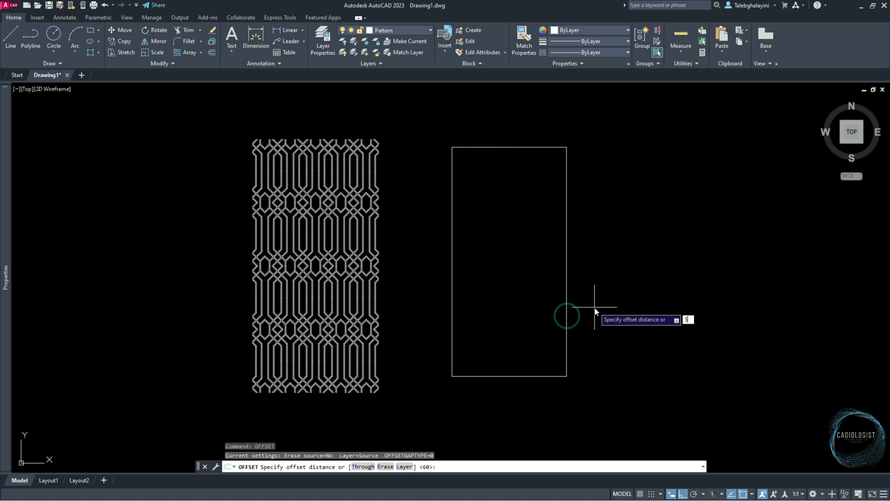
text(58)
key(Return)
click(521, 256)
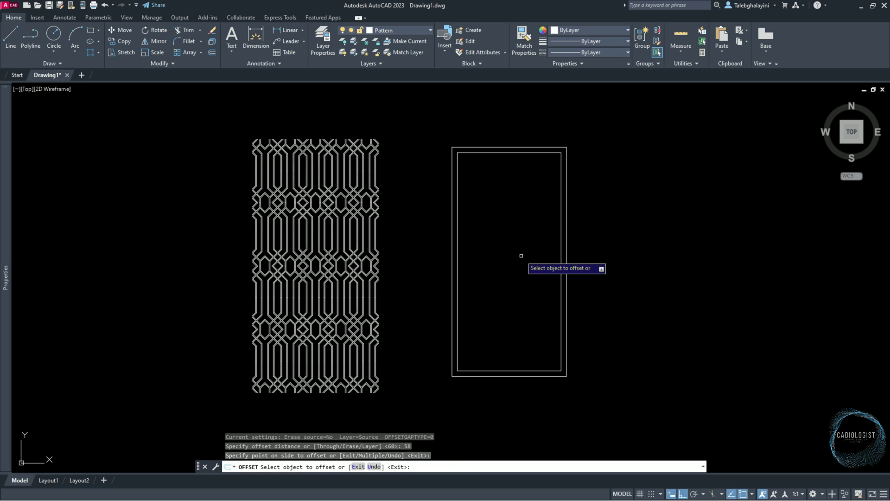
key(Return)
Begin a 12 offset of the inner rectangle
click(561, 242)
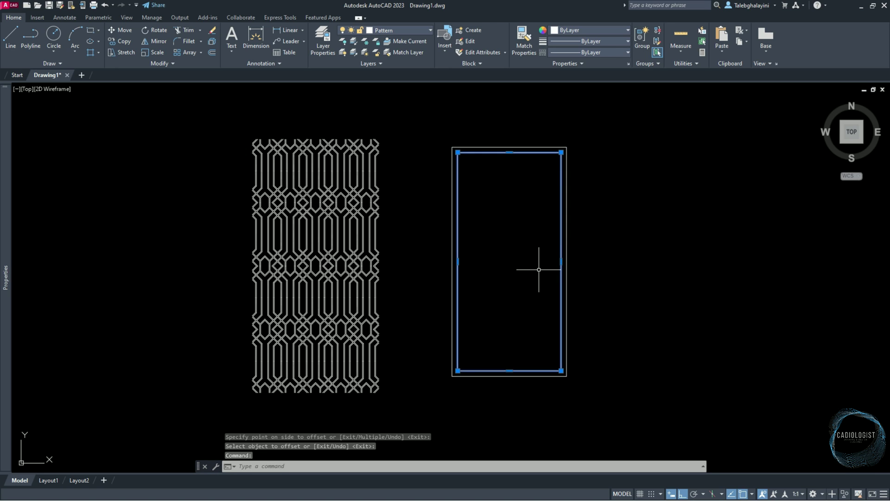
text(o)
key(Return)
text(12)
key(Return)
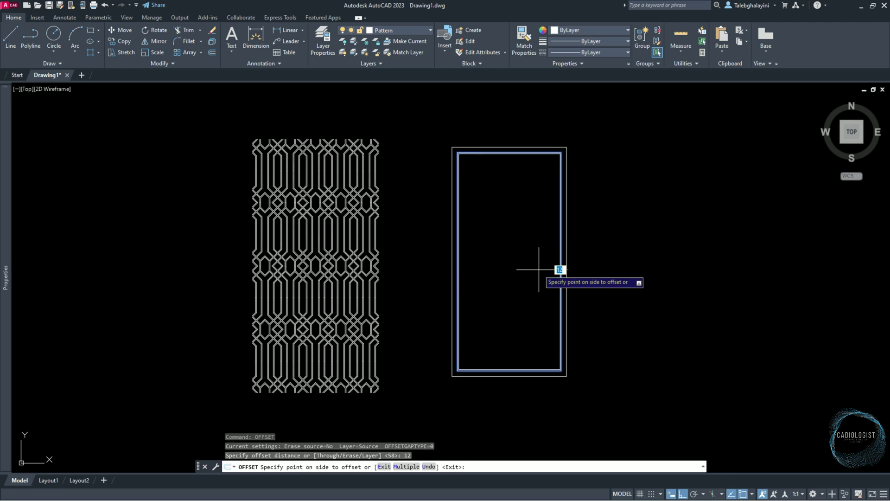
Place the 12 offset inside the inner rectangle, then explode the pattern array
click(528, 256)
key(Escape)
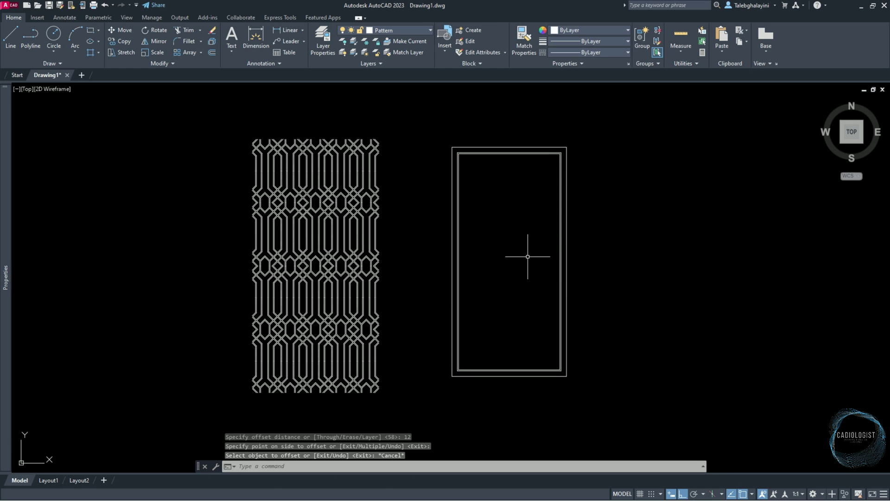
click(421, 281)
click(306, 263)
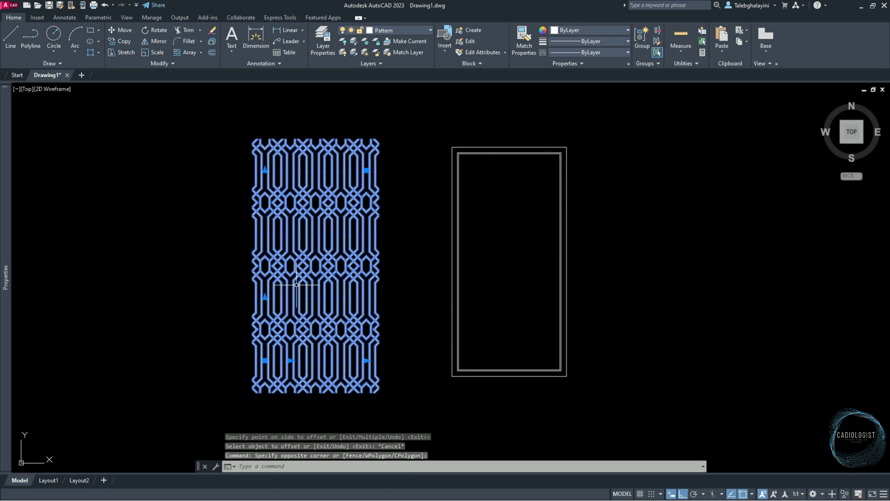
text(x)
key(Return)
Join the exploded pattern lines into 233 polylines and reselect the whole pattern
click(228, 408)
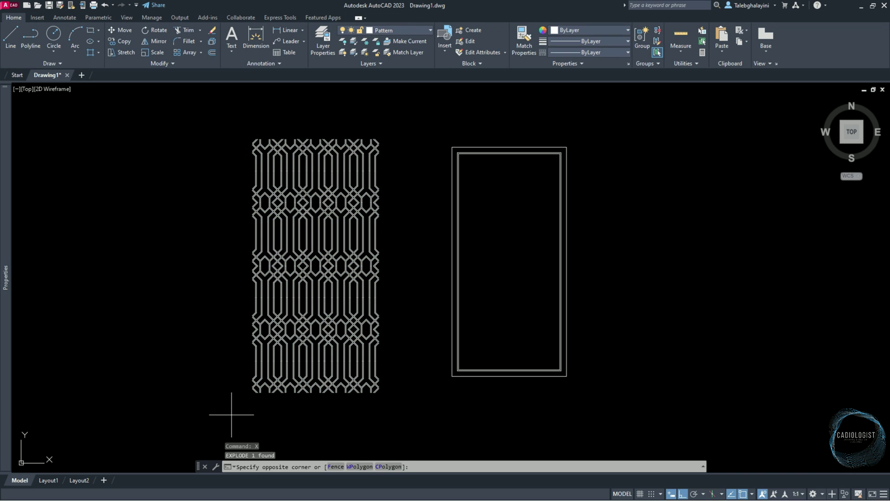
click(406, 122)
text(j)
key(Return)
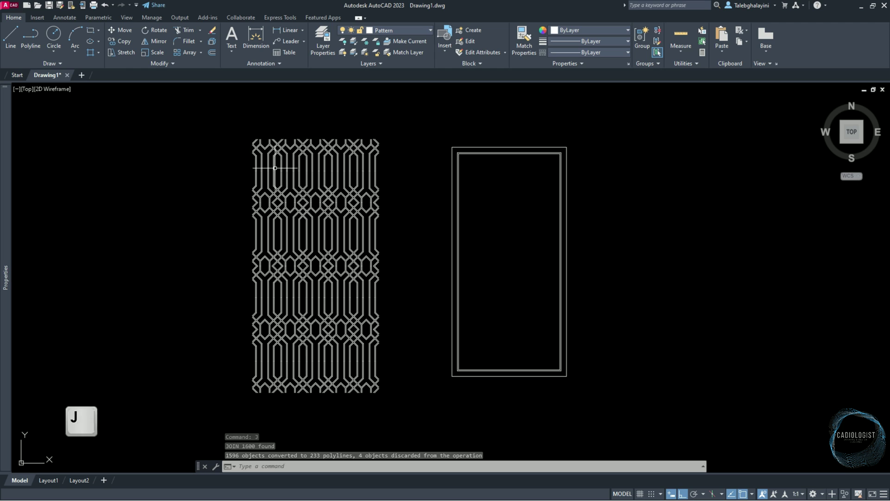
click(238, 126)
click(385, 411)
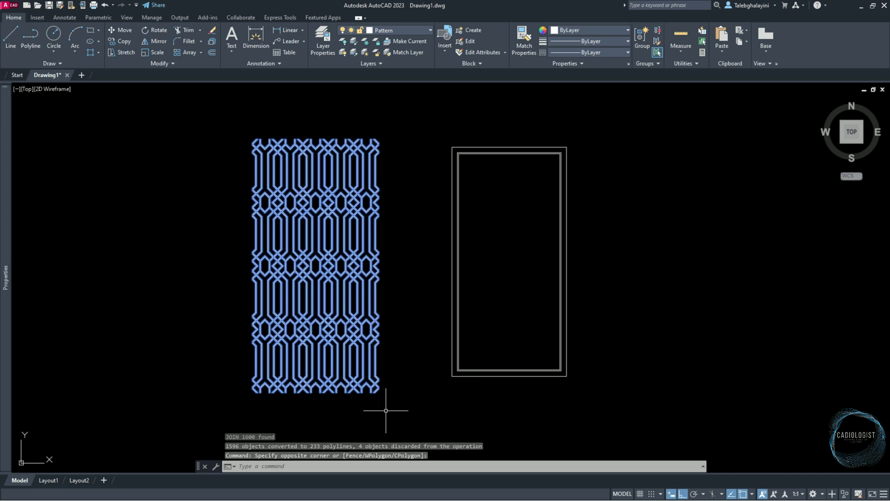
Move the 237 pattern objects right so they overlap the double-line frame rectangles
text(m)
key(Return)
scroll(312, 278, up, 7)
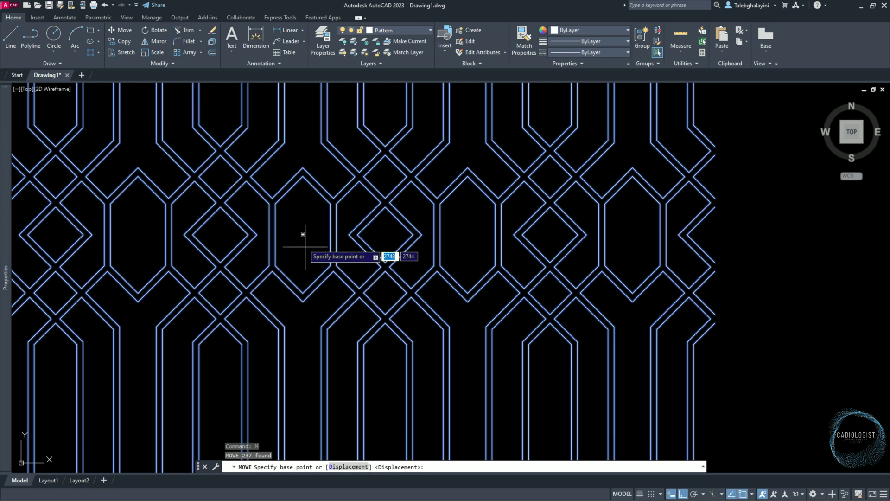
click(303, 234)
scroll(319, 235, down, 8)
scroll(603, 235, up, 8)
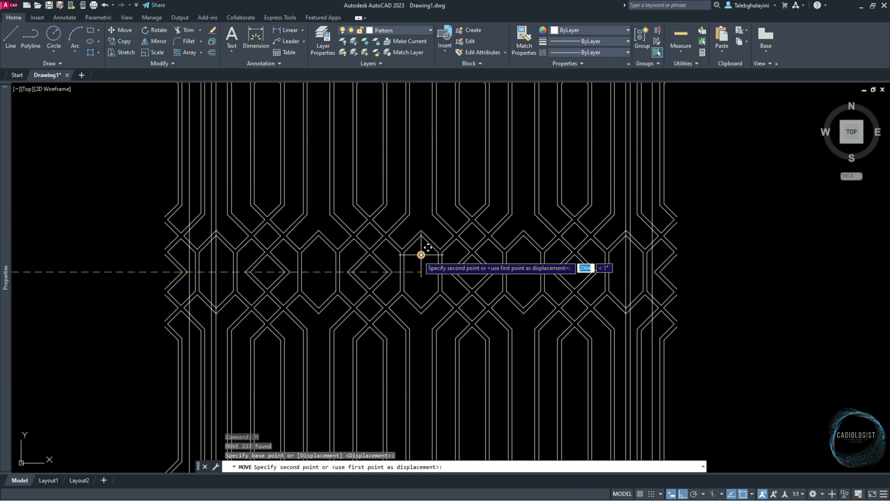
click(419, 256)
scroll(419, 256, down, 4)
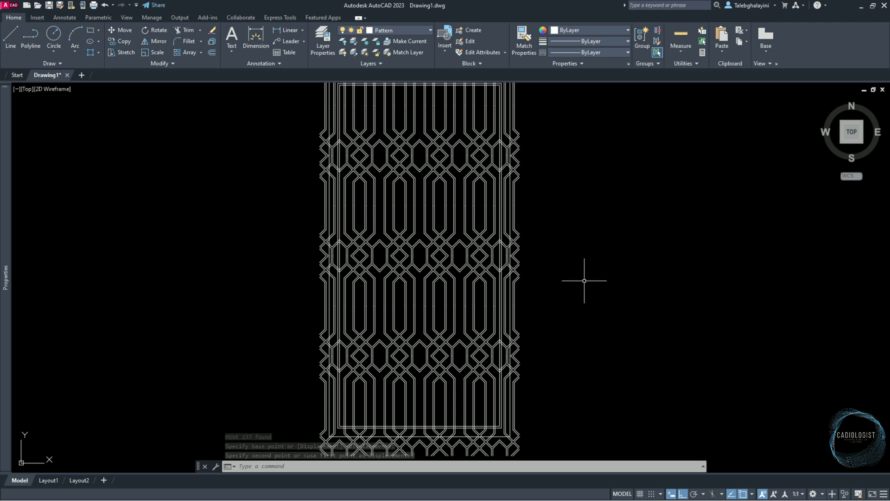
scroll(500, 280, up, 6)
scroll(612, 255, down, 6)
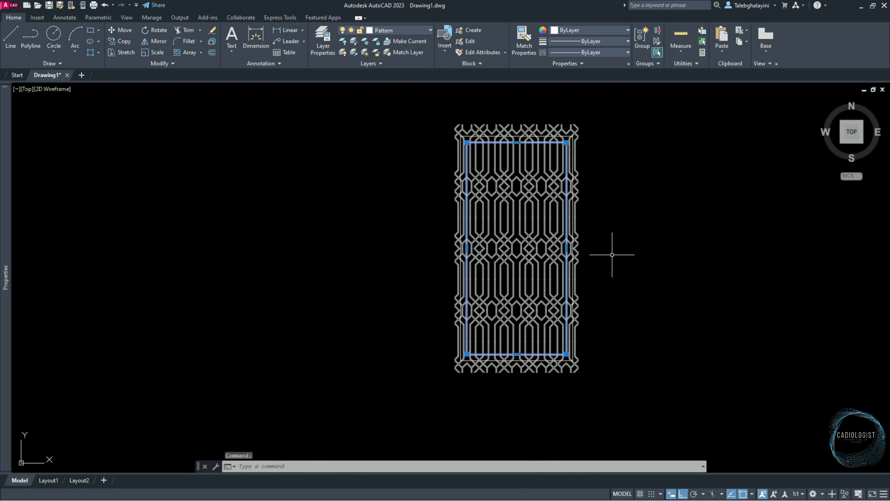
Trim the pattern lines at the frame's top-left corner with a crossing window
text(tr)
key(Return)
scroll(462, 143, up, 6)
drag(570, 142, 269, 142)
scroll(505, 148, up, 2)
scroll(505, 143, down, 4)
click(505, 143)
scroll(493, 246, down, 2)
scroll(561, 178, up, 6)
scroll(340, 181, down, 3)
scroll(297, 213, up, 3)
scroll(297, 211, down, 2)
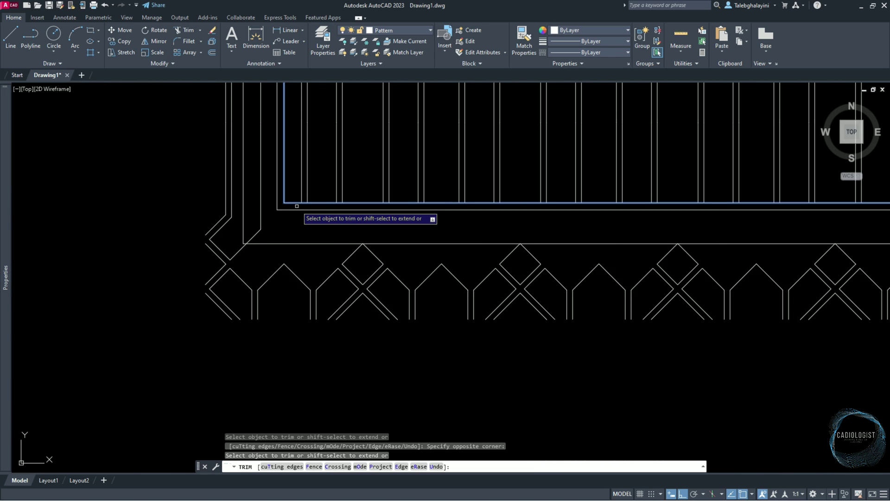
scroll(308, 320, down, 2)
scroll(308, 320, up, 5)
scroll(306, 160, down, 6)
scroll(305, 159, up, 6)
scroll(321, 241, down, 1)
scroll(320, 241, up, 2)
scroll(306, 199, down, 3)
Trim the remaining pattern lines outside the frame with a second crossing window
click(298, 193)
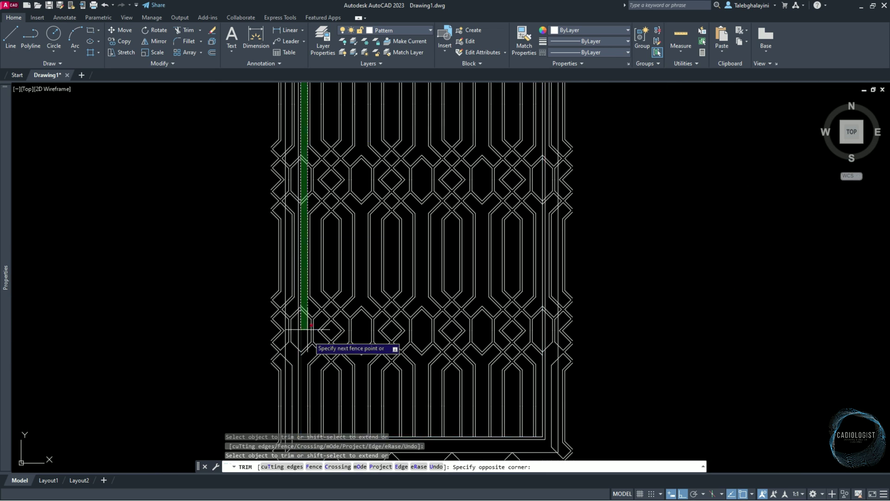
scroll(309, 350, up, 3)
scroll(324, 239, down, 3)
scroll(579, 252, up, 3)
scroll(515, 222, down, 3)
scroll(512, 198, up, 2)
click(469, 168)
scroll(477, 189, down, 3)
key(Escape)
Erase the top, bottom and left zigzag fragments left outside the frame
click(188, 116)
click(619, 176)
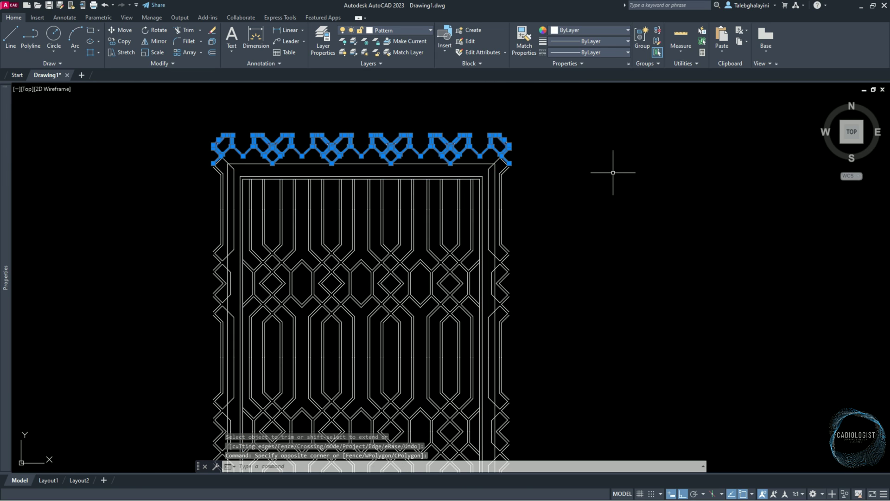
key(Delete)
scroll(477, 143, down, 4)
scroll(421, 313, up, 3)
click(382, 296)
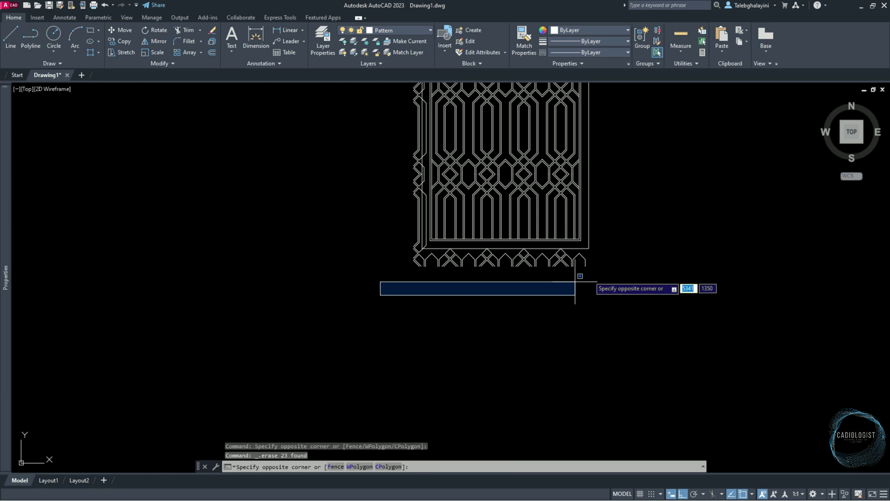
click(614, 227)
key(Delete)
scroll(407, 314, down, 2)
click(422, 470)
click(461, 179)
scroll(433, 159, up, 2)
key(Delete)
scroll(628, 279, down, 2)
middle_drag(627, 280, 569, 221)
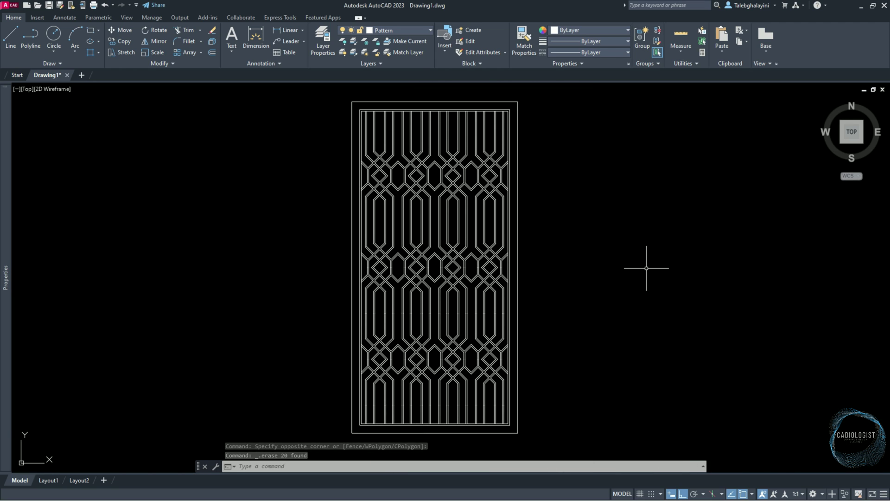
Start TRIM with all objects as edges and cut eight short bottom caps between paired lines
text(tr)
key(Return)
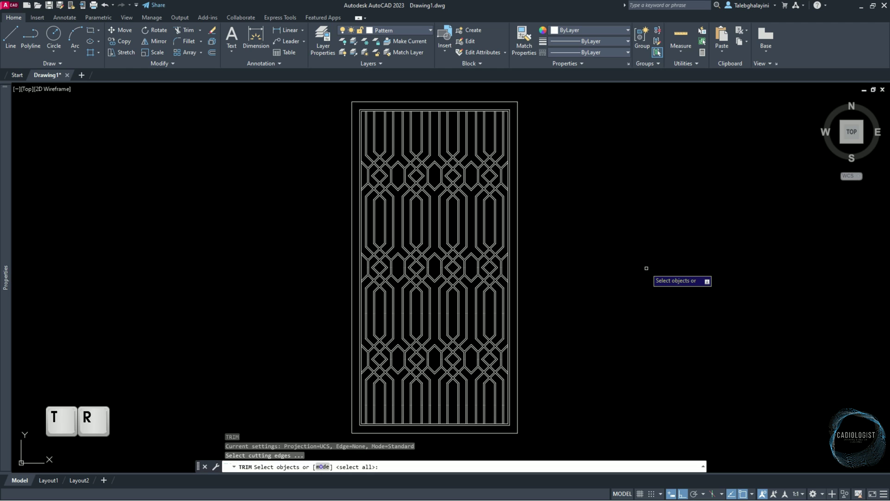
key(space)
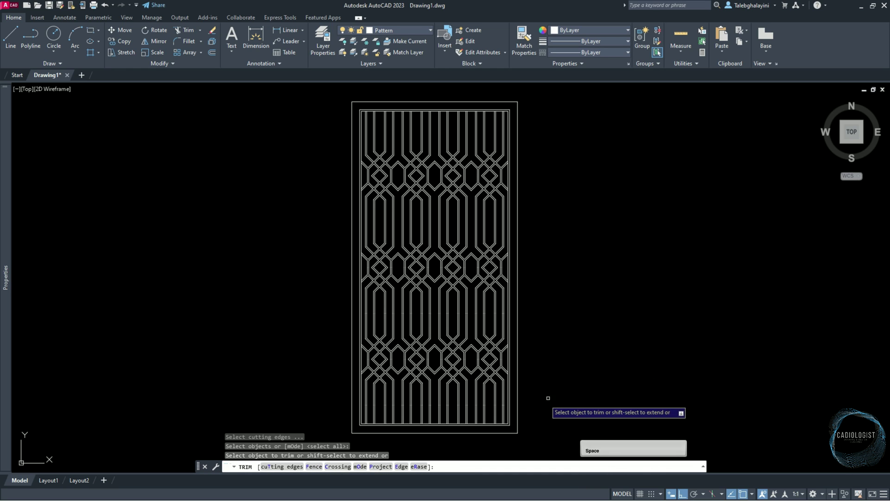
scroll(507, 373, up, 5)
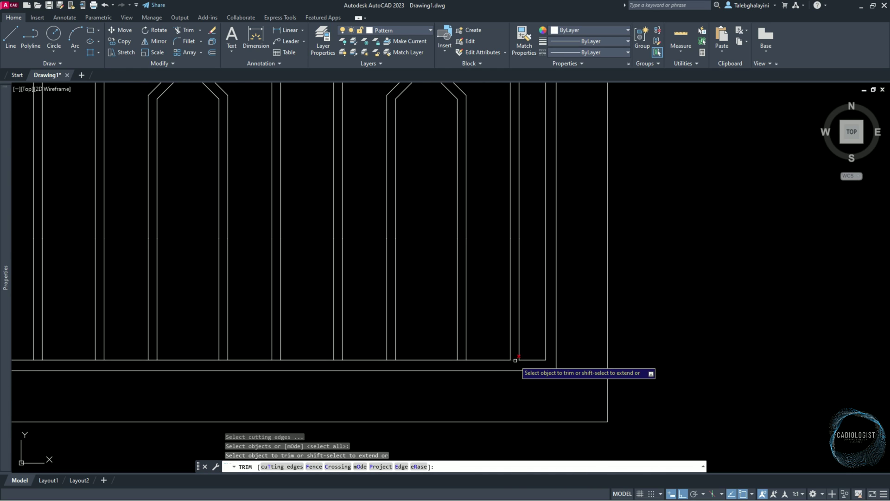
click(515, 360)
click(462, 360)
click(391, 360)
click(339, 360)
click(276, 360)
click(223, 359)
click(152, 359)
click(99, 360)
Trim the seven remaining short bottom caps toward the left end of the grille
middle_drag(59, 352, 611, 347)
click(534, 360)
click(464, 360)
click(411, 360)
click(349, 360)
click(295, 360)
click(225, 360)
click(172, 360)
scroll(188, 392, down, 3)
scroll(167, 245, up, 5)
middle_drag(173, 242, 148, 359)
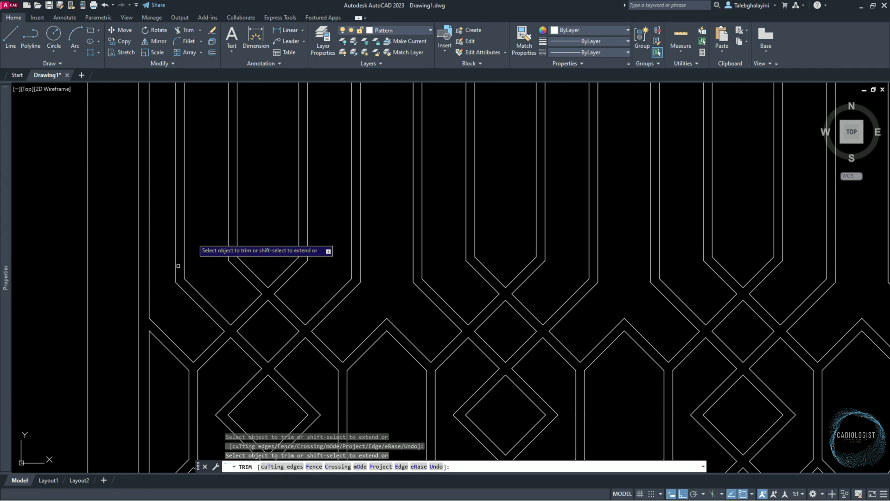
middle_drag(194, 225, 186, 278)
mouse_move(155, 314)
middle_down()
mouse_move(151, 380)
mouse_move(150, 241)
middle_up()
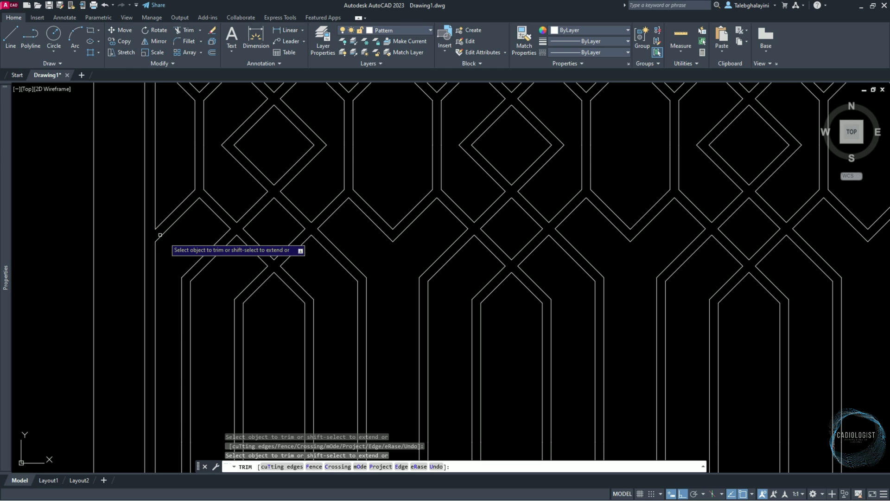
Trim the short caps between paired lines along the grille's top edge
mouse_move(286, 155)
middle_down()
mouse_move(195, 325)
mouse_move(131, 411)
middle_up()
mouse_move(239, 92)
middle_down()
mouse_move(243, 133)
mouse_move(136, 193)
middle_up()
click(136, 192)
click(189, 192)
click(259, 191)
click(312, 191)
click(374, 191)
click(426, 192)
click(497, 192)
click(550, 192)
click(611, 192)
click(661, 187)
click(671, 188)
click(664, 192)
click(734, 191)
Trim the last three top caps further along the edge and finish trimming
middle_drag(824, 215, 296, 190)
click(323, 166)
click(375, 165)
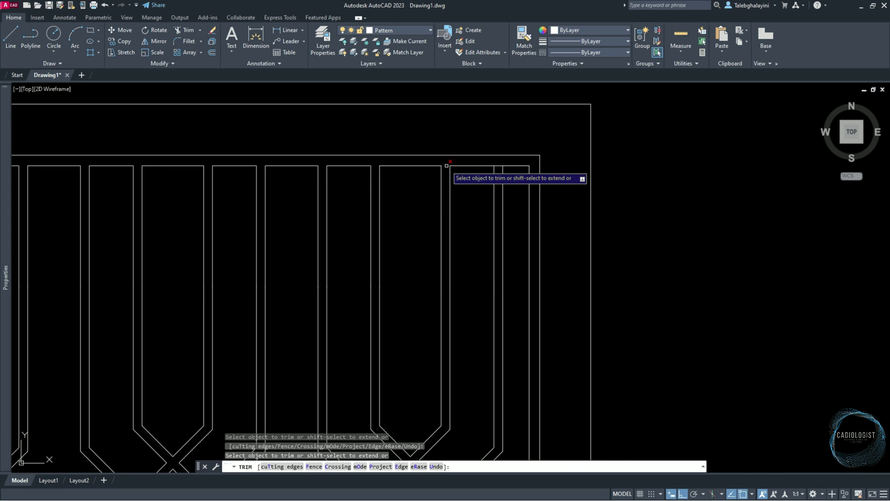
click(446, 165)
scroll(499, 165, down, 5)
scroll(507, 254, up, 8)
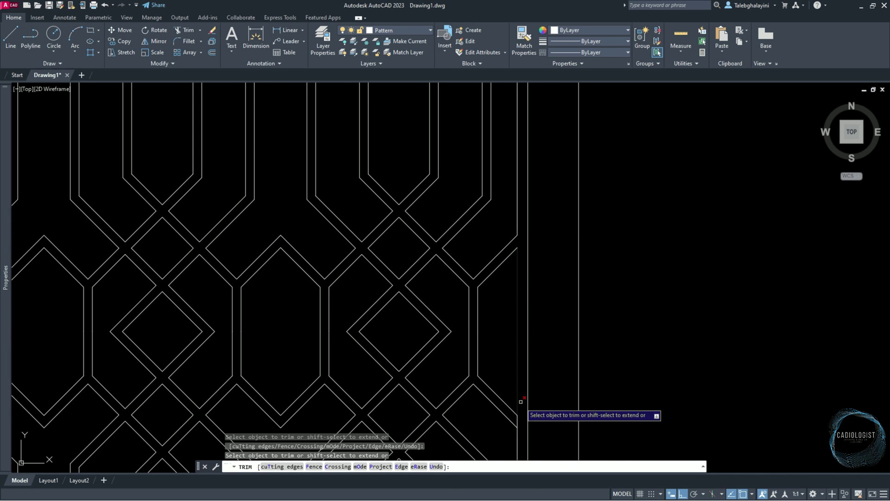
middle_drag(514, 380, 433, 297)
mouse_move(433, 344)
middle_down()
mouse_move(473, 215)
mouse_move(459, 95)
middle_up()
scroll(471, 264, down, 6)
middle_drag(471, 265, 583, 346)
key(Return)
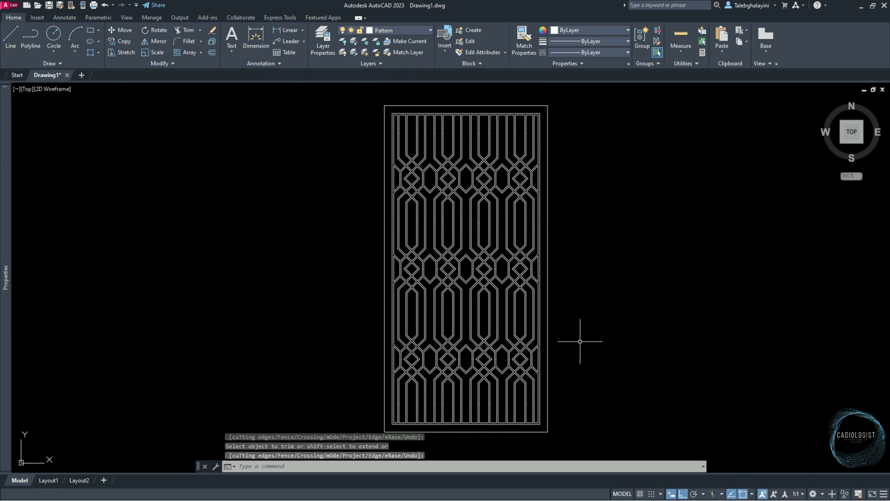
Window-select the grille and JOIN its segments into 44 polylines
click(369, 95)
click(634, 437)
key(j)
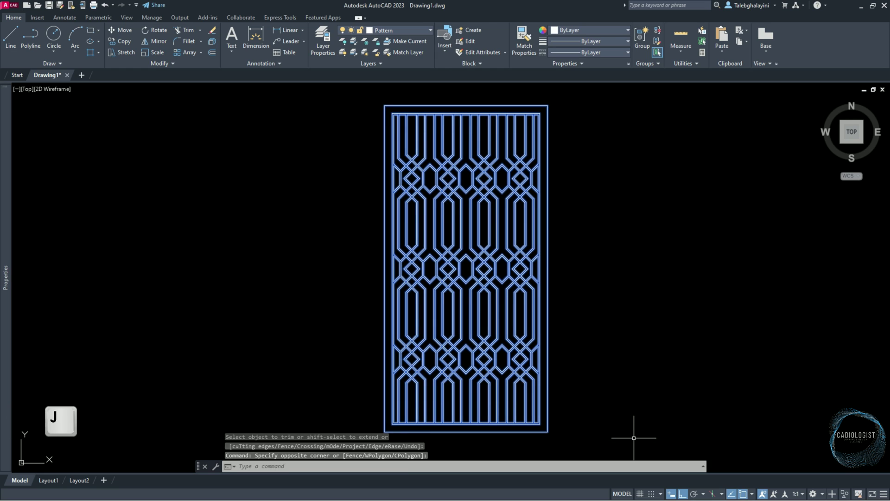
key(Return)
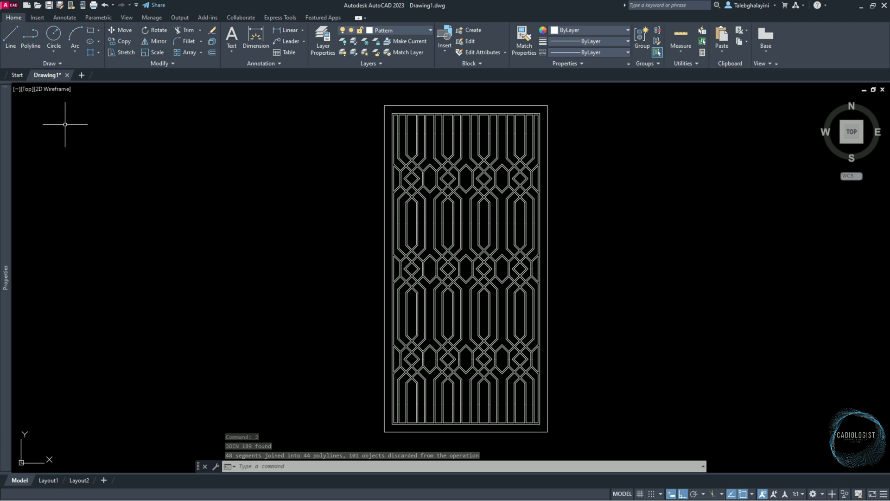
Fill the grille's strap bands with solid hatch in colour 39,118,187
click(98, 52)
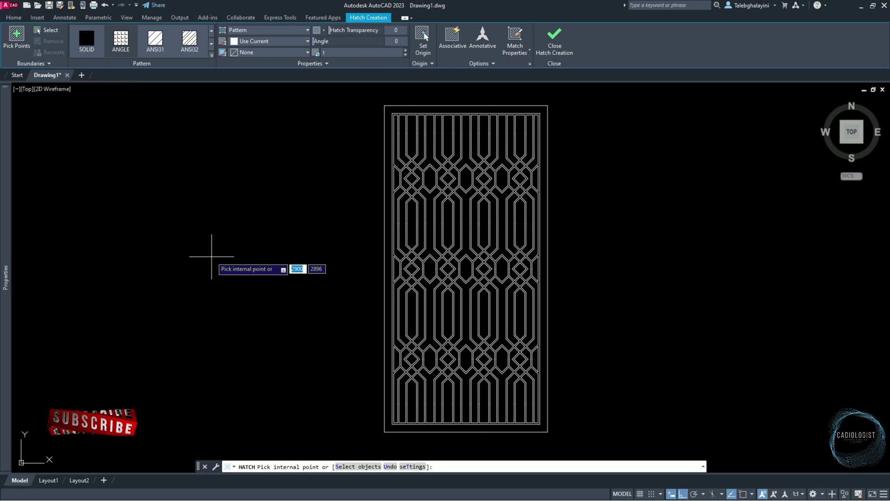
click(86, 40)
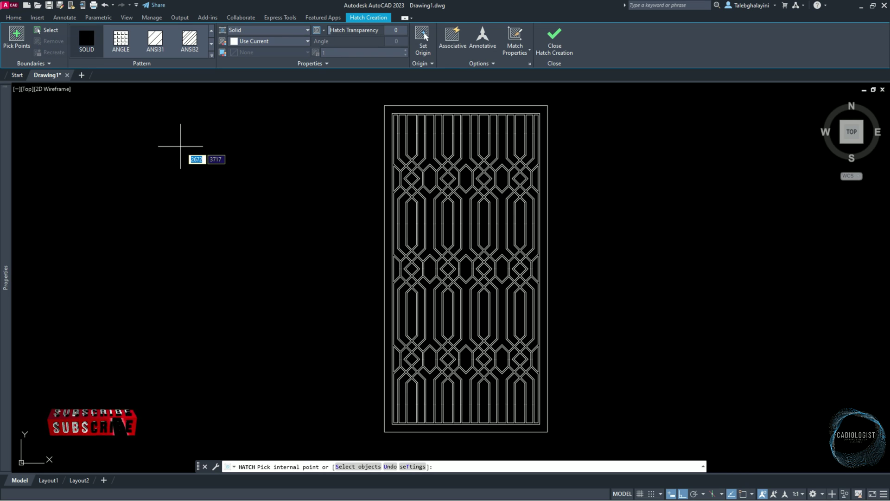
click(279, 41)
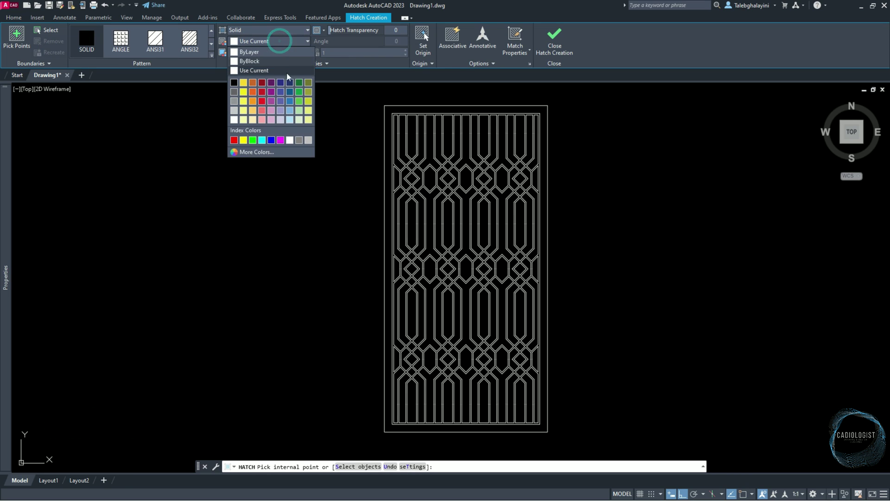
click(291, 101)
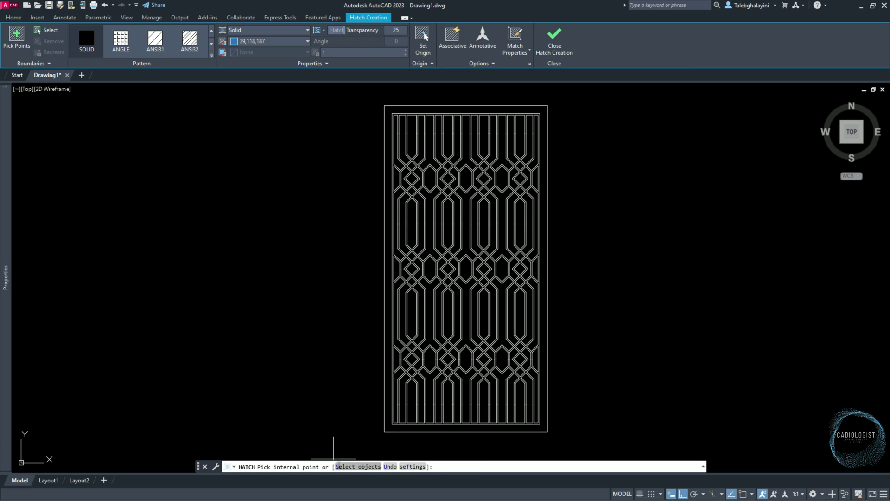
click(339, 466)
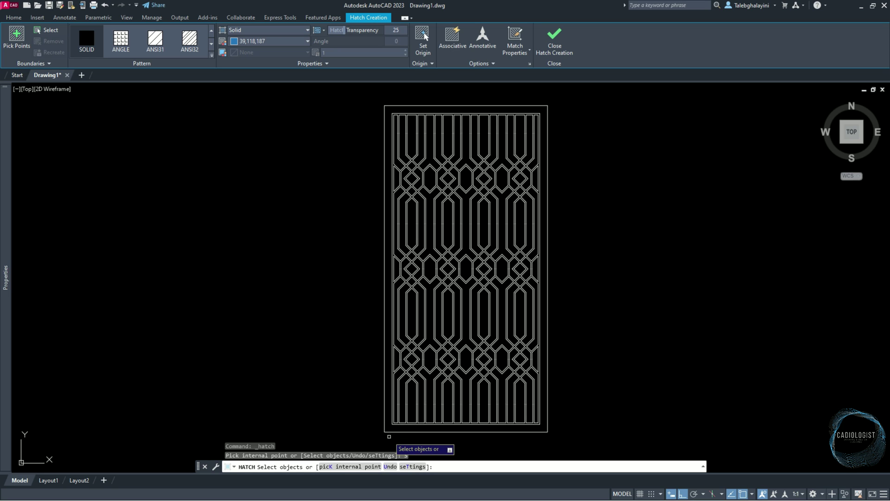
click(390, 437)
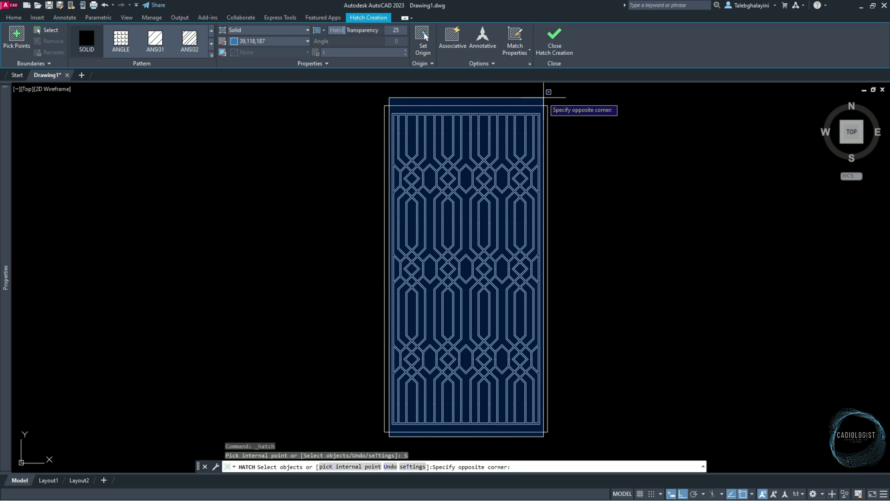
click(544, 98)
key(Escape)
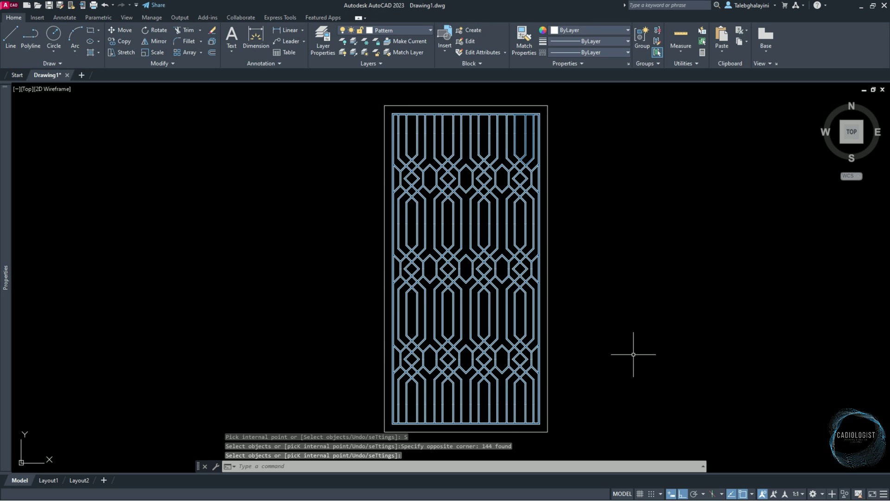
Pan to the top of the pattern, then Zoom Extents to show the whole panel
text(p)
key(Return)
scroll(447, 318, up, 10)
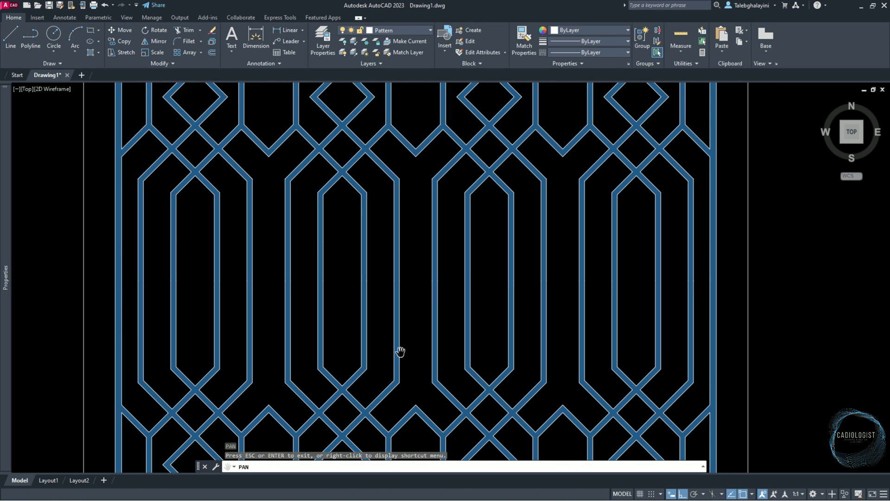
drag(364, 210, 391, 371)
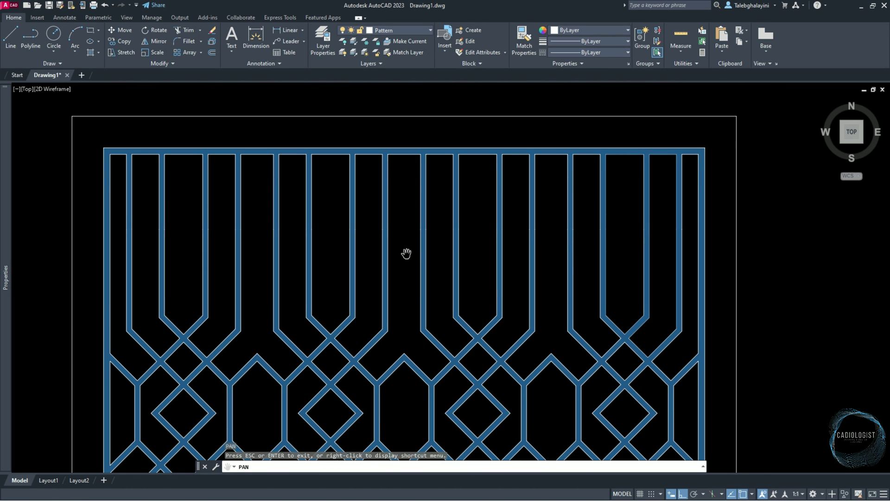
key(Escape)
text(z)
key(Return)
text(e)
key(Return)
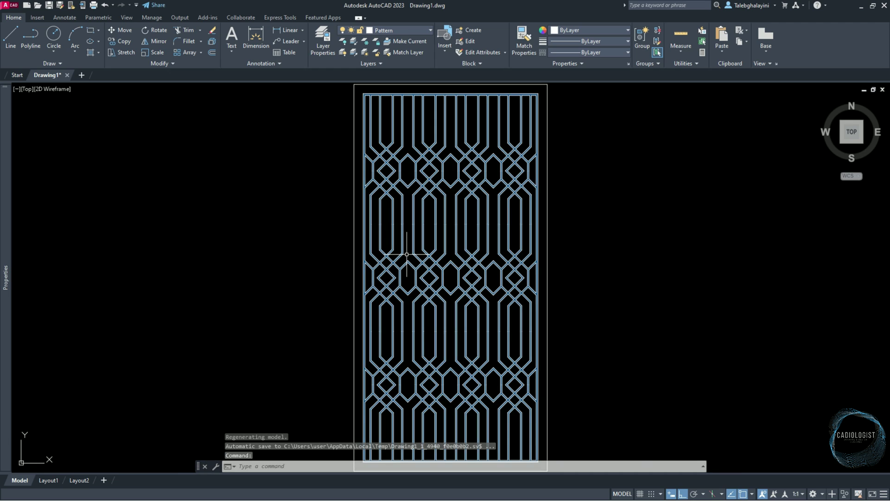
Delete the default viewport from Layout1
click(65, 478)
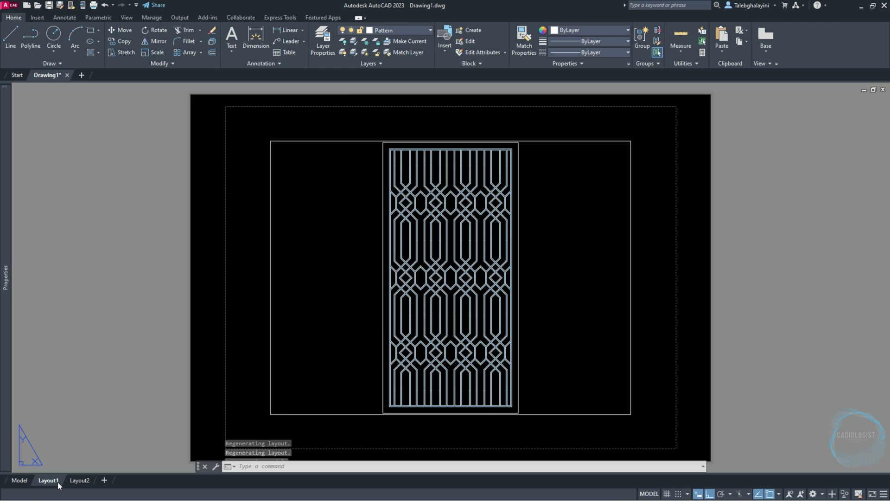
click(271, 220)
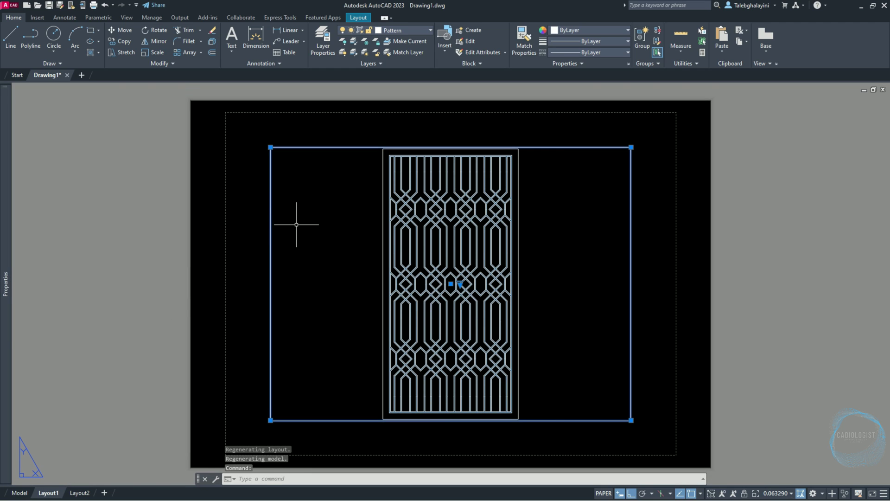
key(Delete)
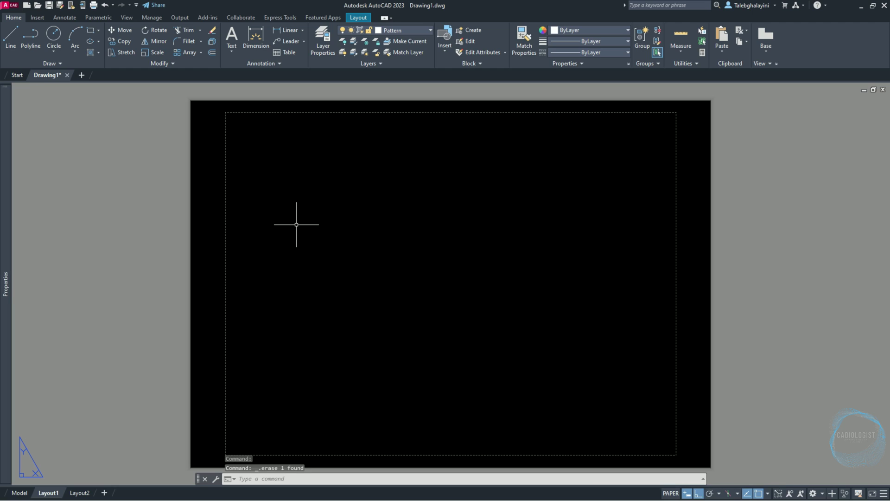
Rename the layout tab to 'Pattern 03'
right_click(55, 496)
click(105, 366)
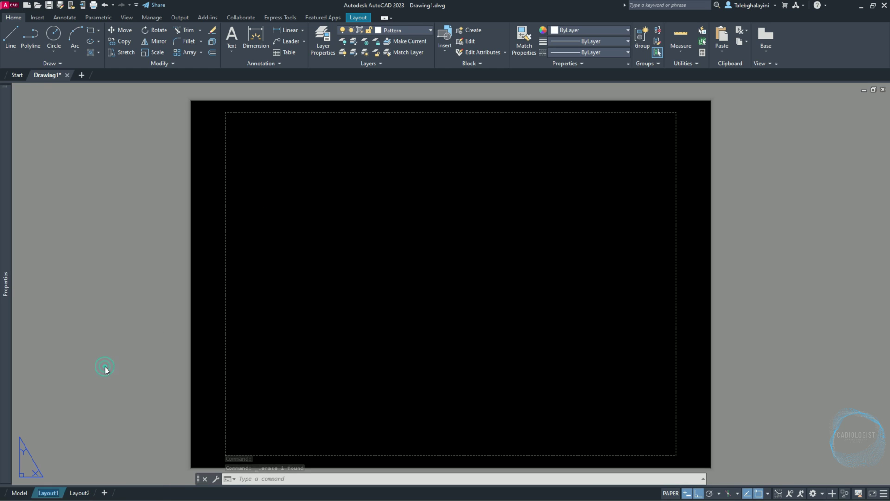
text(Pattern 03)
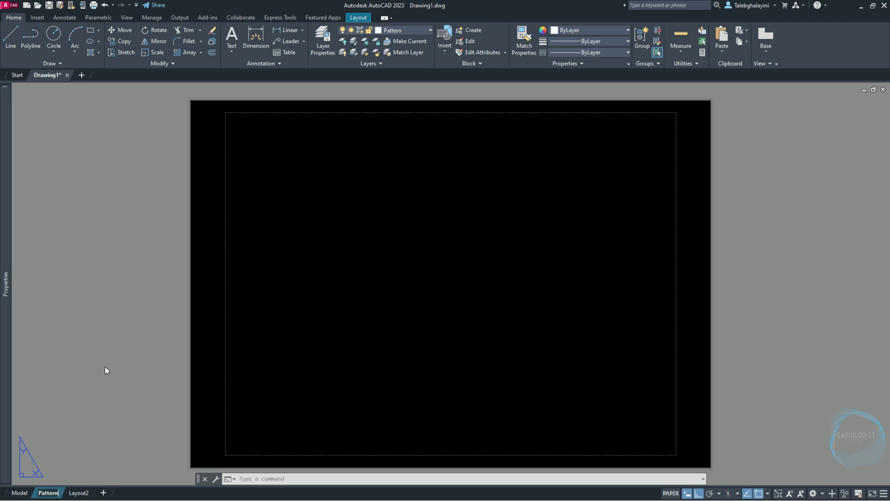
key(Return)
Set the Pattern 03 page setup to DWG To PDF.pc3, ISO full bleed A4, scaled lineweights
right_click(55, 491)
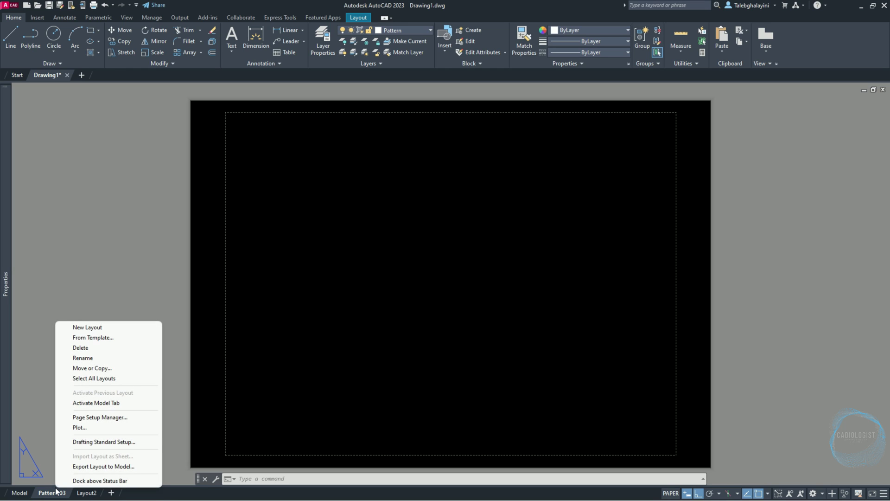
click(98, 417)
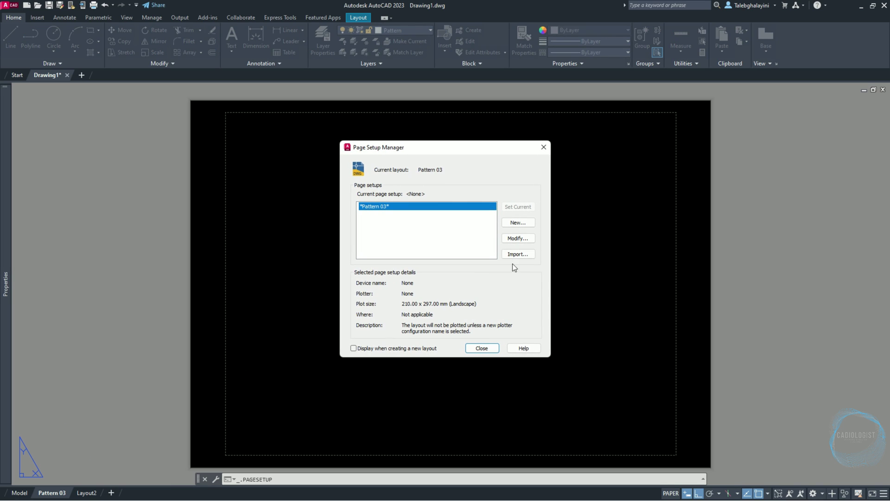
click(518, 239)
click(407, 186)
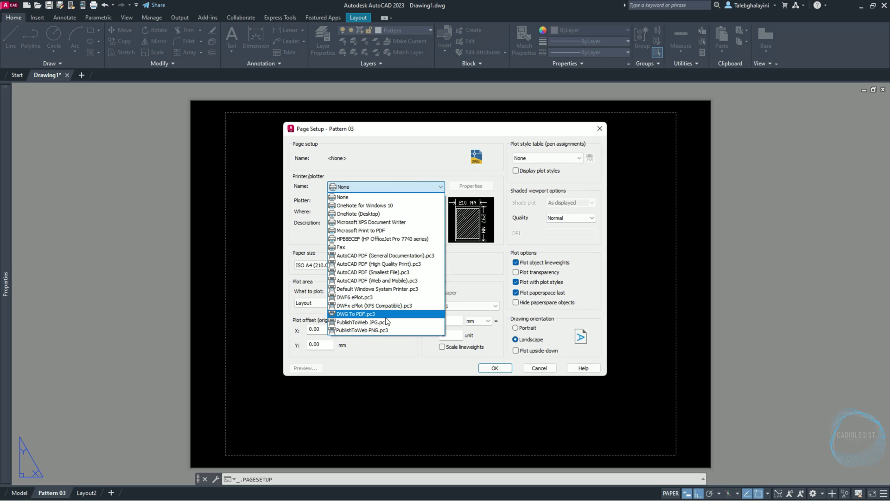
click(385, 315)
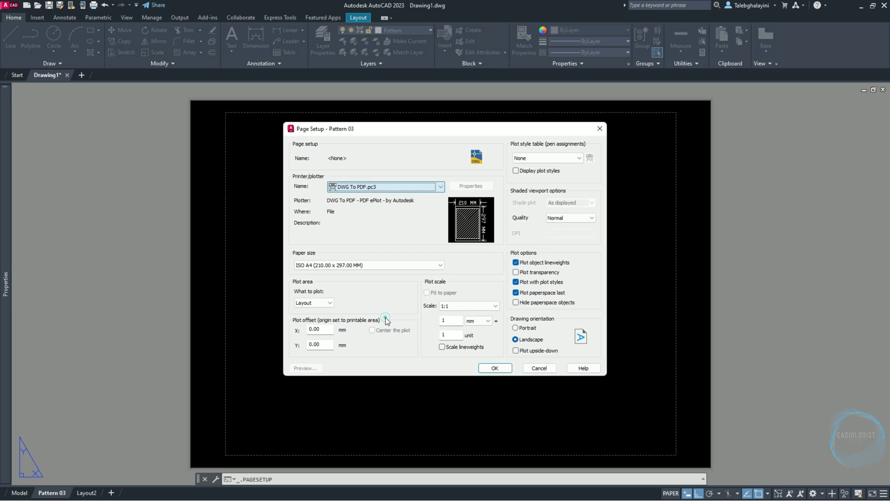
click(366, 267)
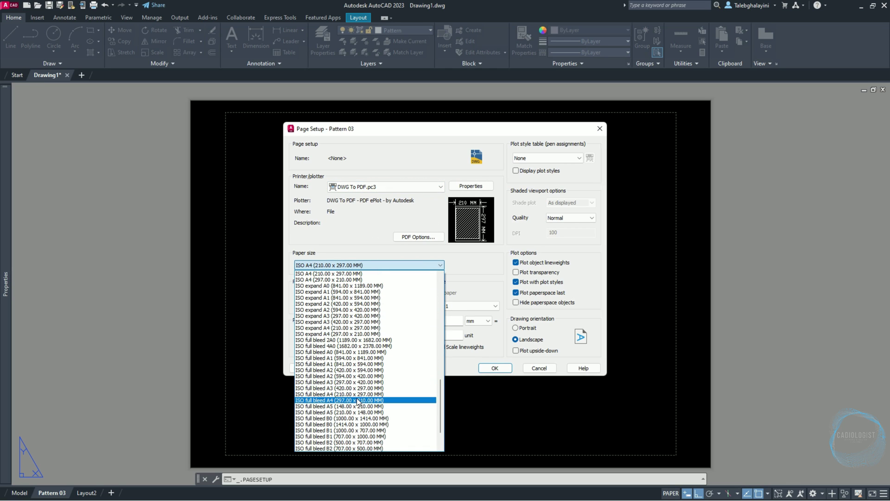
click(359, 395)
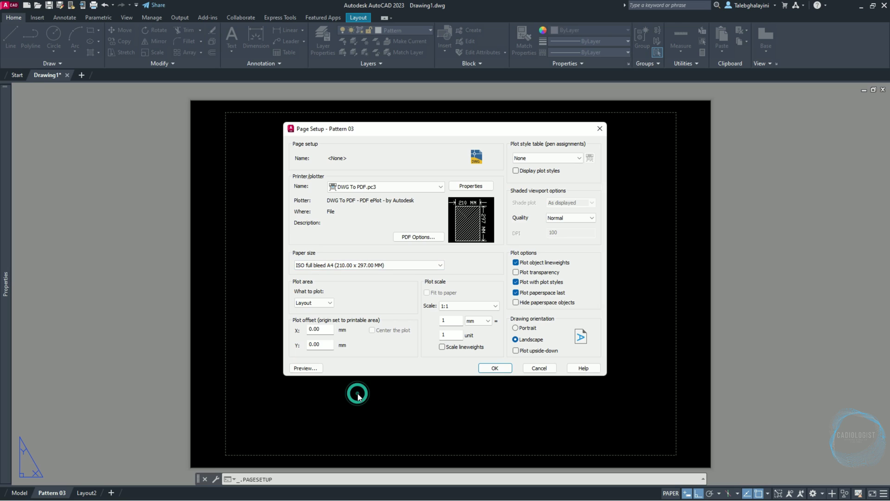
click(443, 346)
click(497, 367)
Create a single viewport fitted to the Pattern 03 sheet using VPORTS
click(483, 348)
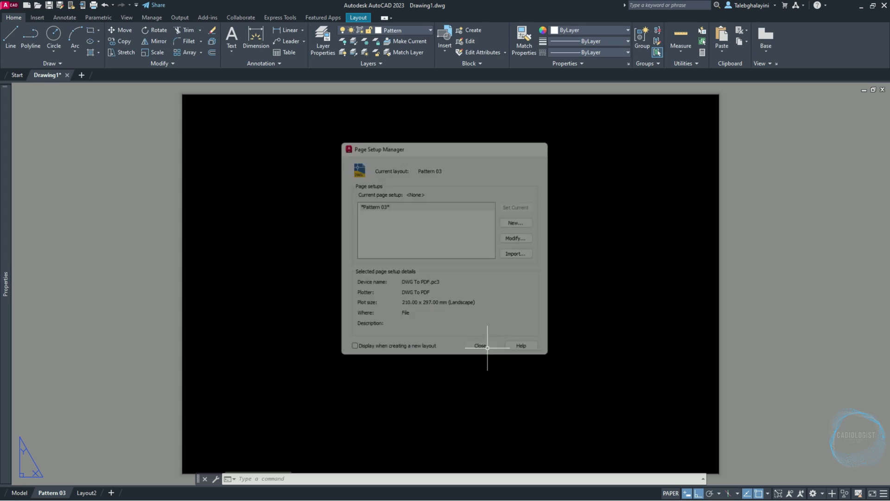
text(vports)
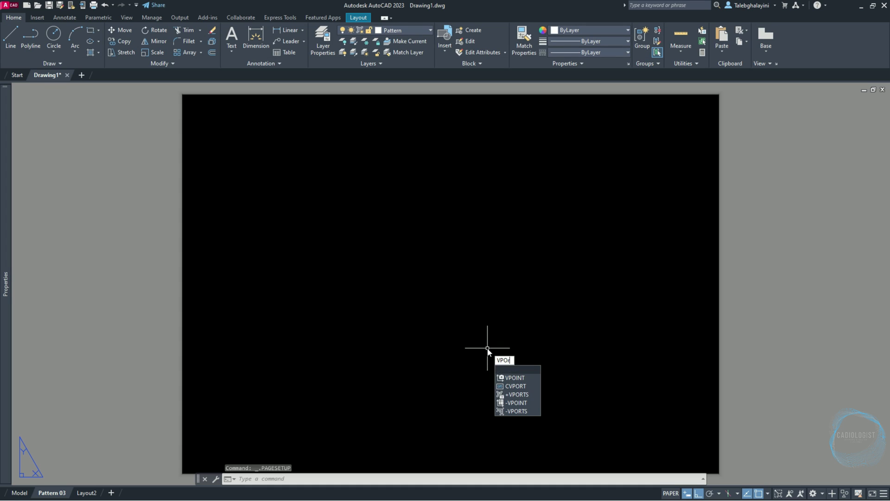
key(Return)
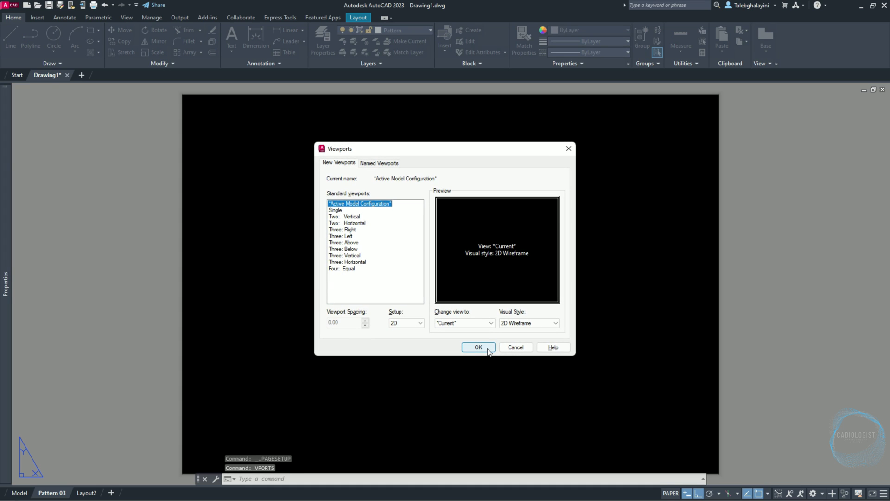
click(343, 211)
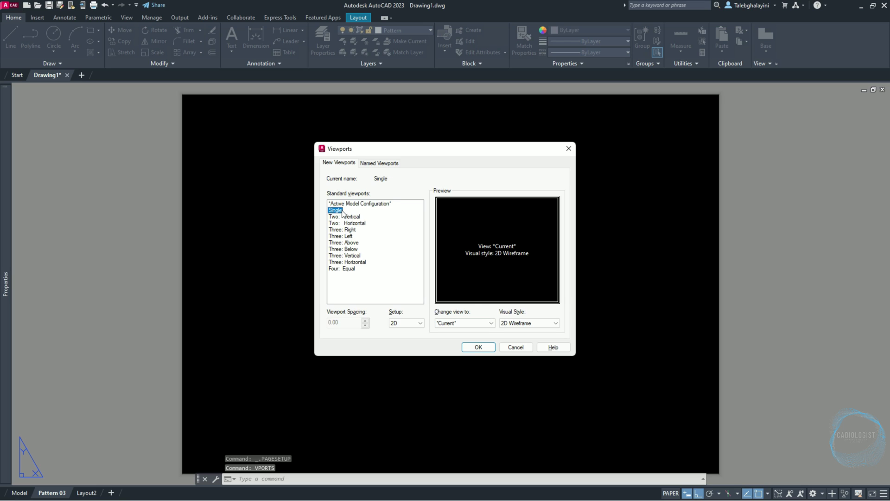
click(478, 346)
key(Return)
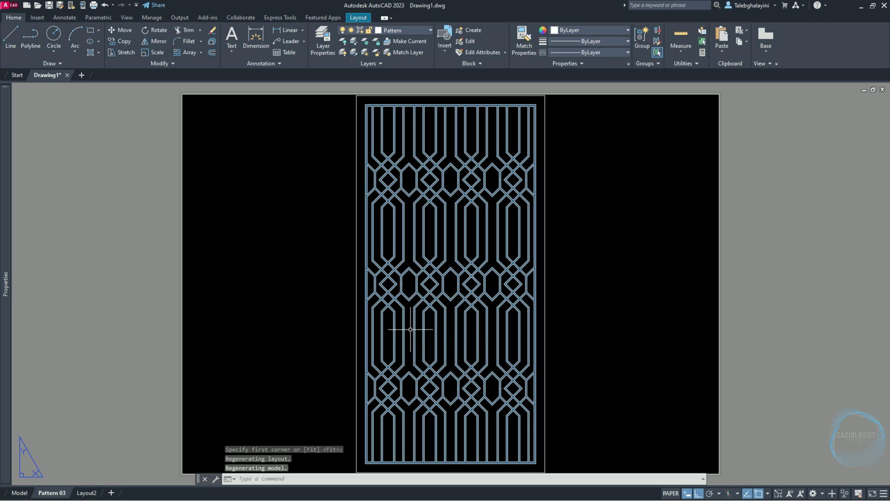
Put the new viewport on the Viewports layer
click(182, 161)
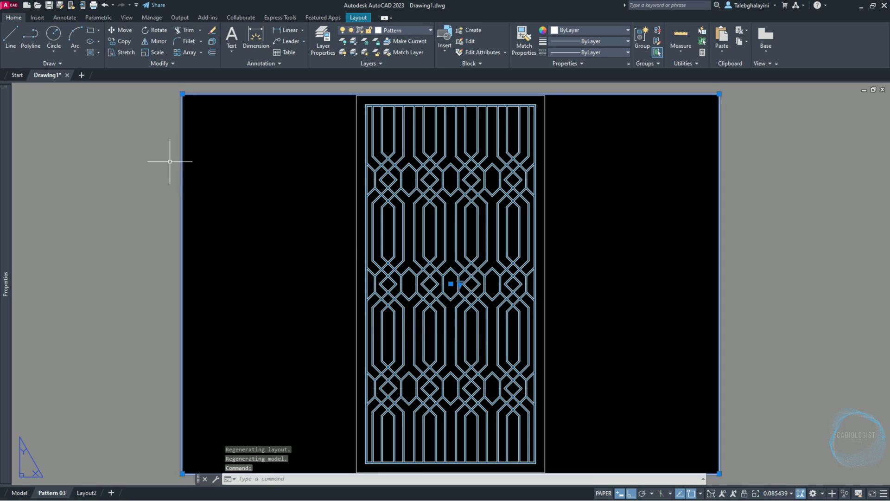
mouse_move(11, 135)
click(137, 123)
click(142, 150)
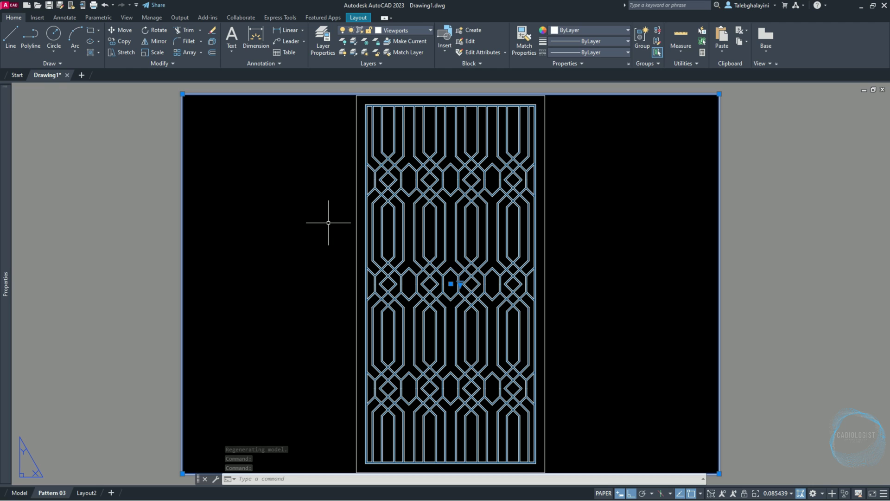
Open the AutoCAD Pattern Drawing Tutorial 02 drawing
key(Escape)
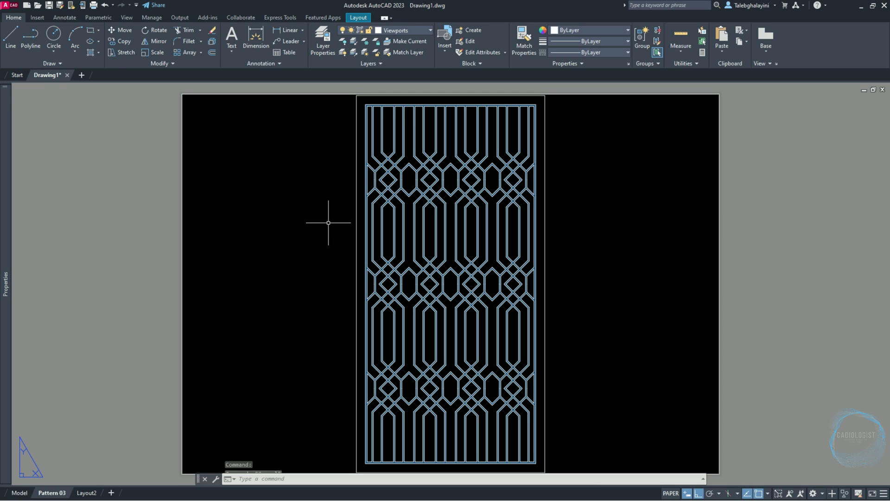
key(ctrl+o)
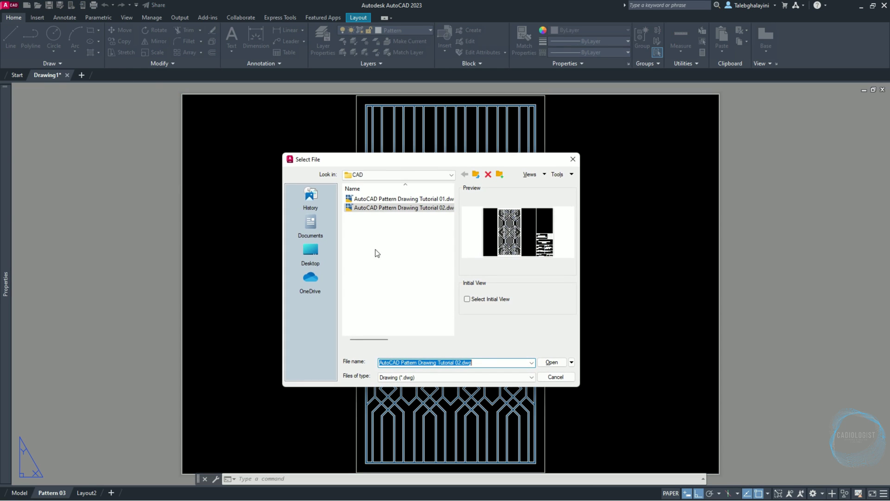
click(392, 207)
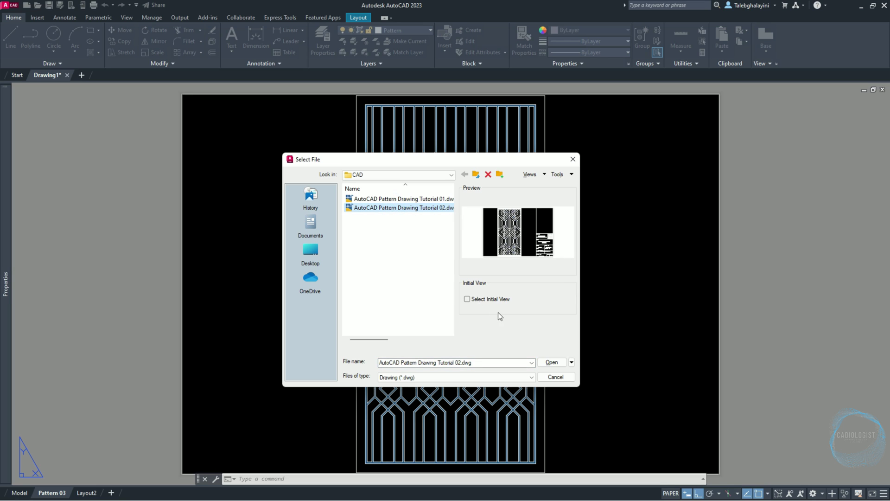
click(551, 362)
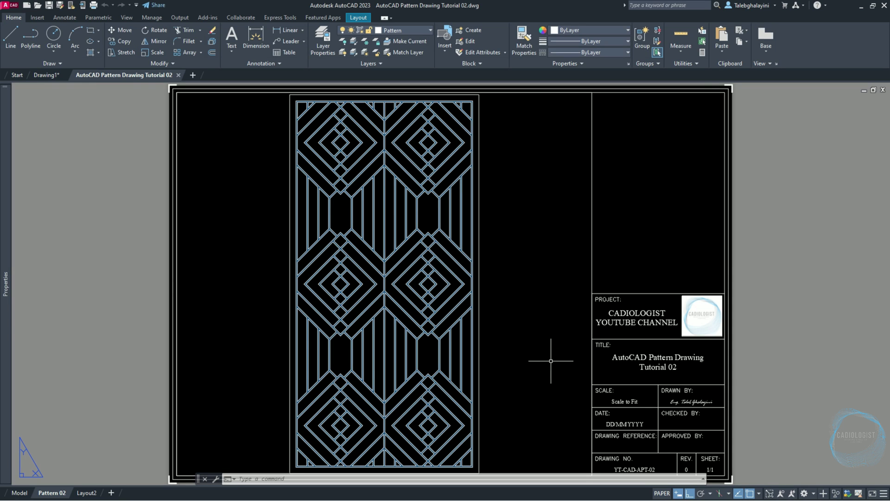
Copy Tutorial 02's title block with its bottom-right corner as base point, then return to Drawing1
click(668, 293)
scroll(582, 244, down, 2)
click(580, 242)
click(701, 416)
text(co)
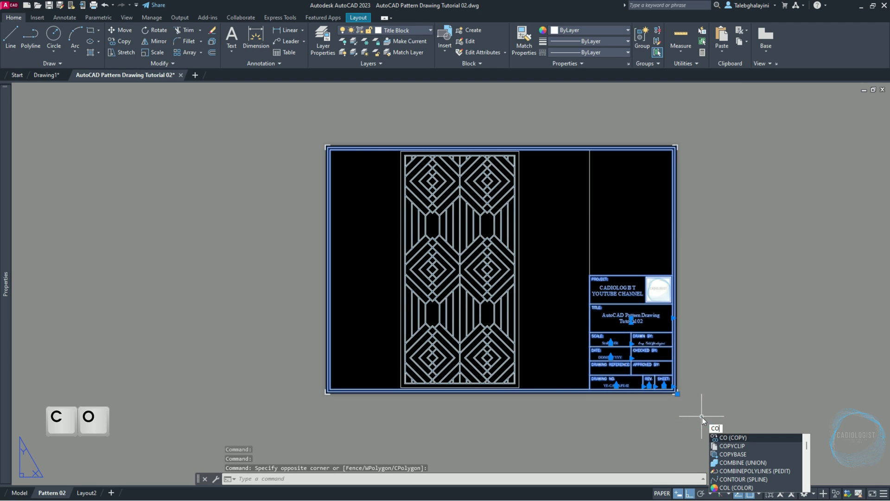
click(727, 455)
scroll(686, 423, up, 5)
click(654, 289)
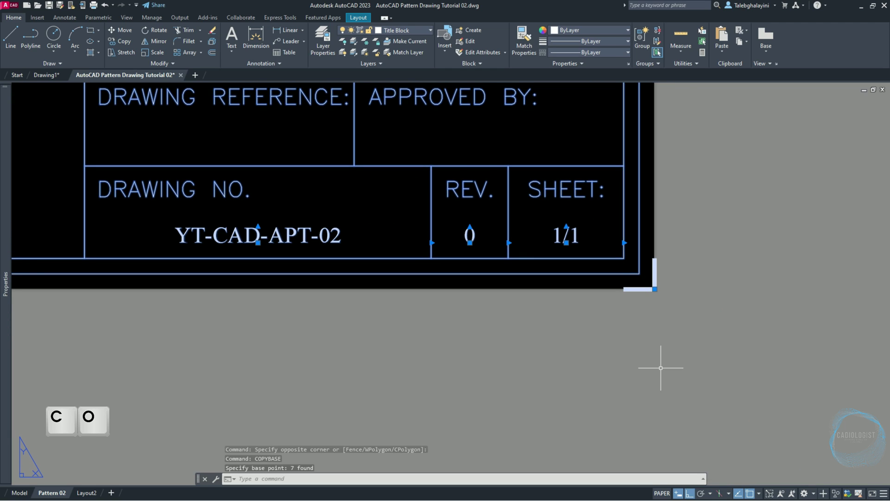
click(46, 75)
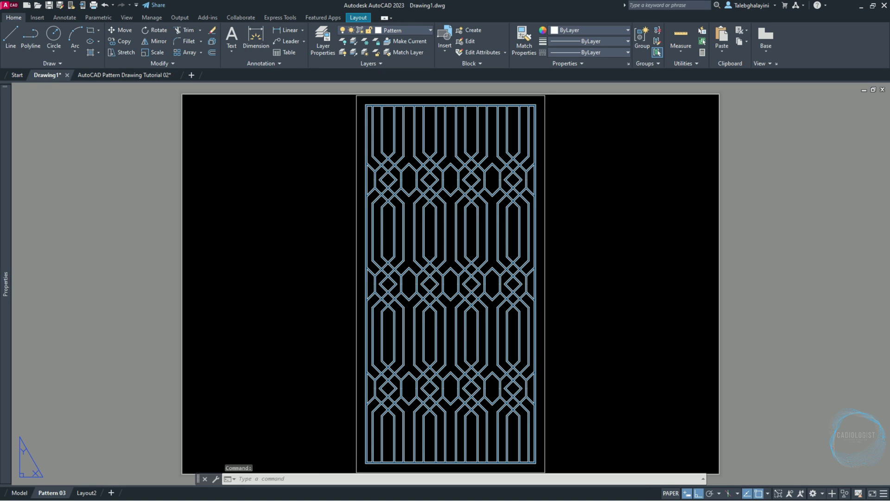
Paste the title block at the Pattern 03 sheet corner
key(ctrl+v)
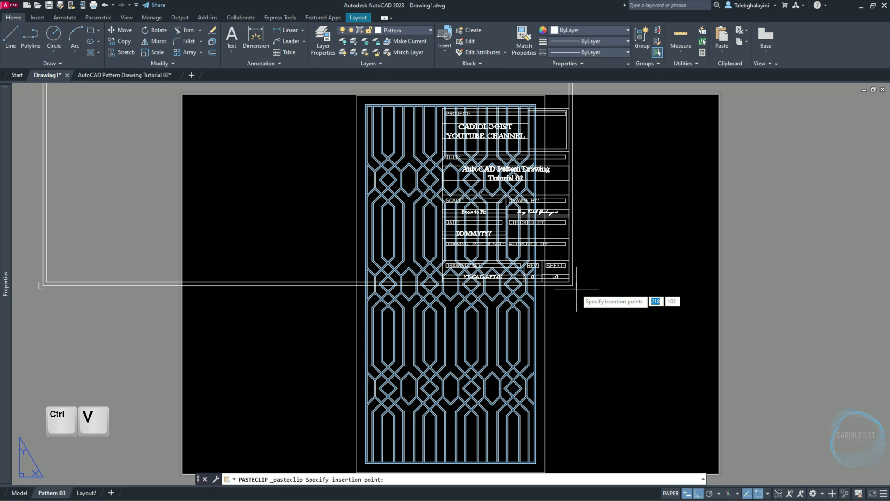
middle_drag(623, 358, 570, 263)
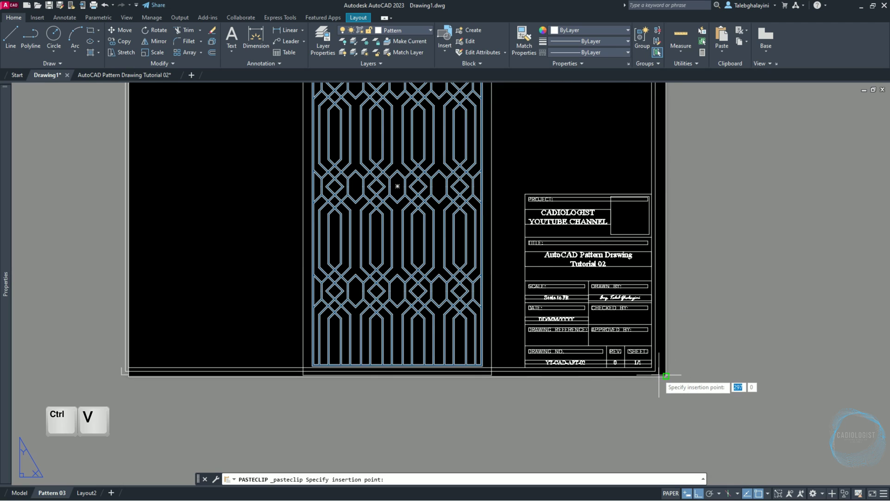
click(660, 376)
Stretch the viewport so it fits between the sheet edge and the title block
scroll(655, 427, down, 2)
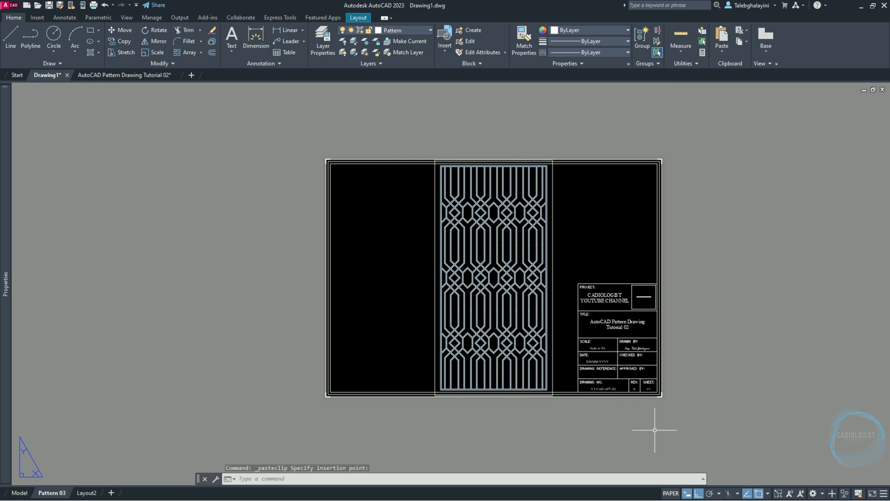
click(663, 202)
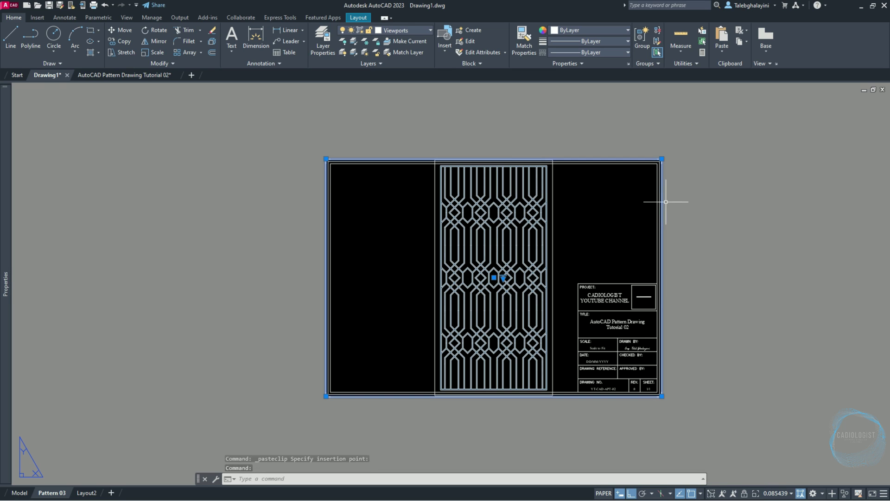
scroll(657, 403, up, 4)
click(664, 379)
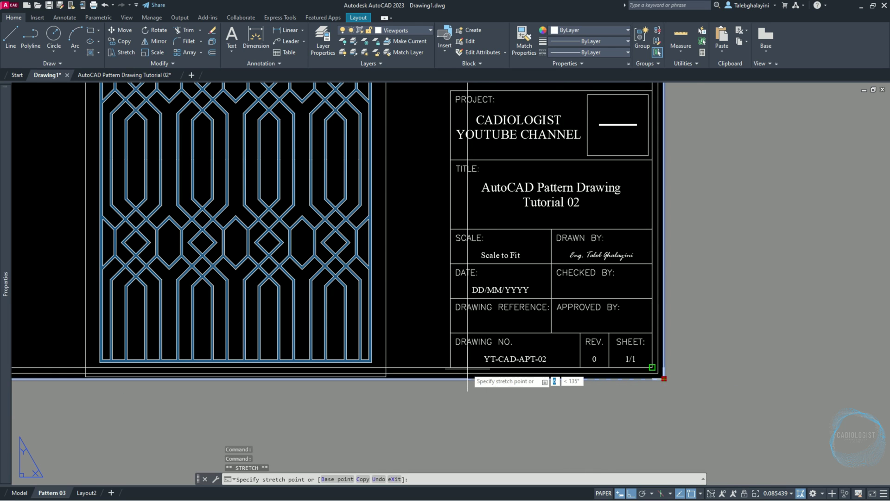
scroll(451, 367, down, 4)
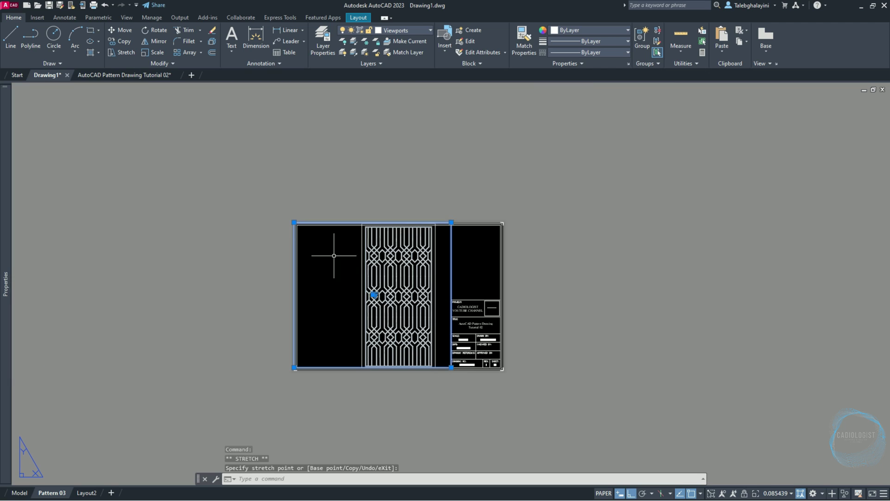
scroll(302, 202, up, 4)
click(309, 202)
scroll(309, 206, down, 5)
scroll(471, 342, up, 2)
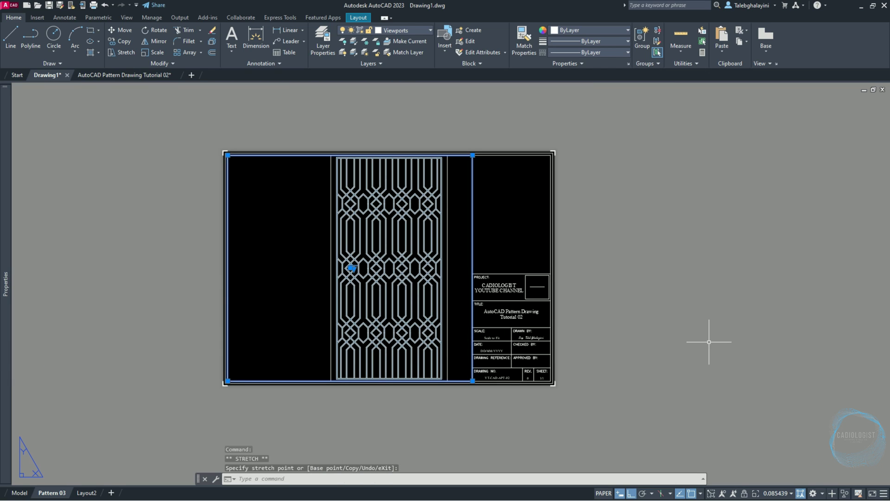
Set the viewport scale to Scale to fit and lock the viewport
click(791, 493)
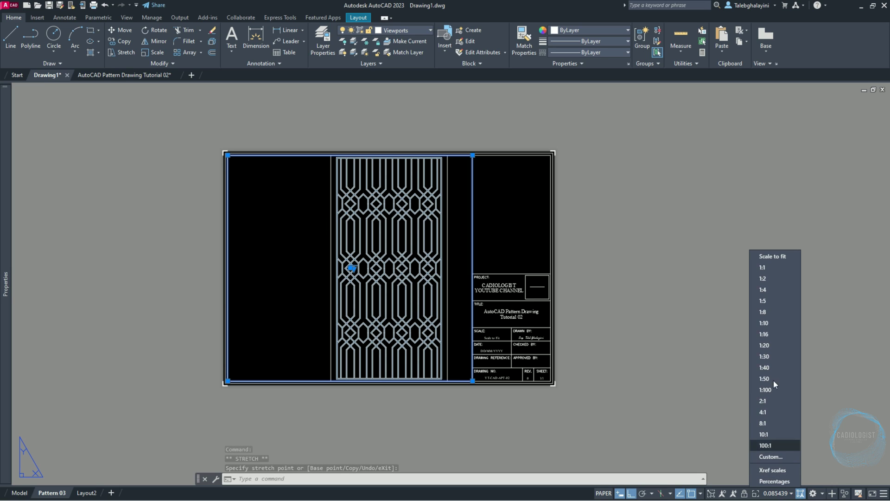
click(790, 257)
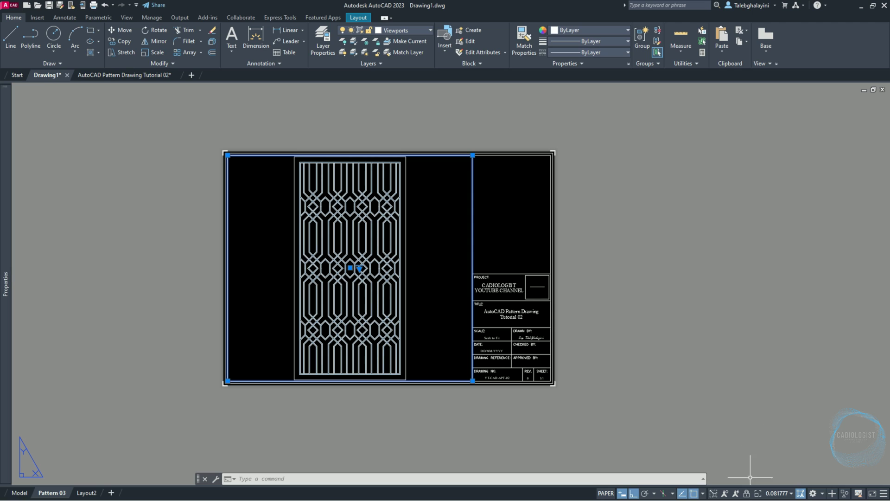
click(746, 494)
key(Escape)
scroll(578, 298, up, 2)
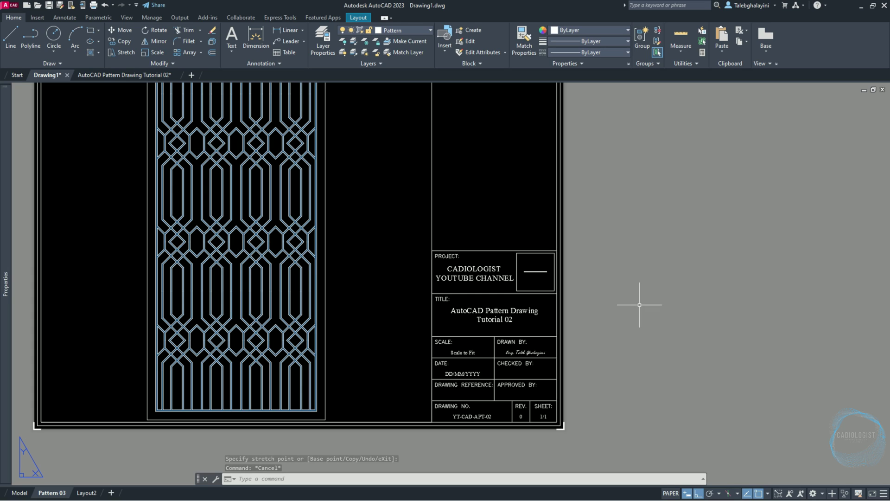
Relink the missing logo image reference to CADiologist Icon White.png through XREF
text(xref)
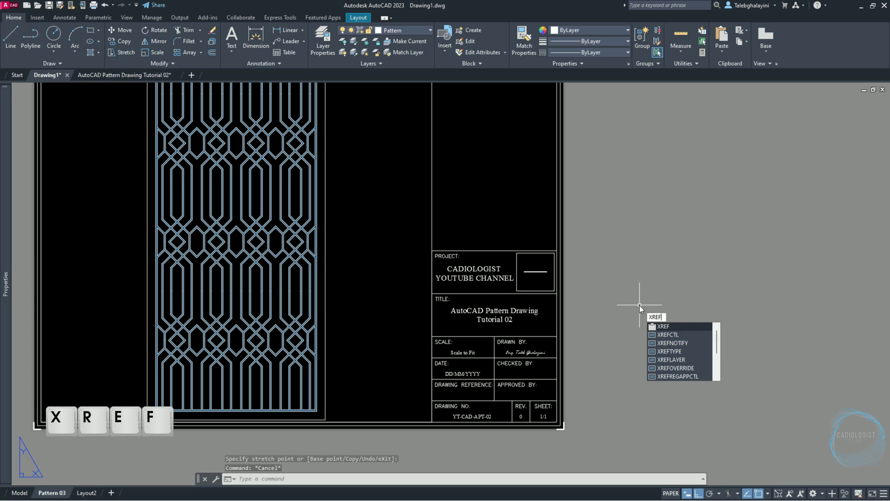
key(Return)
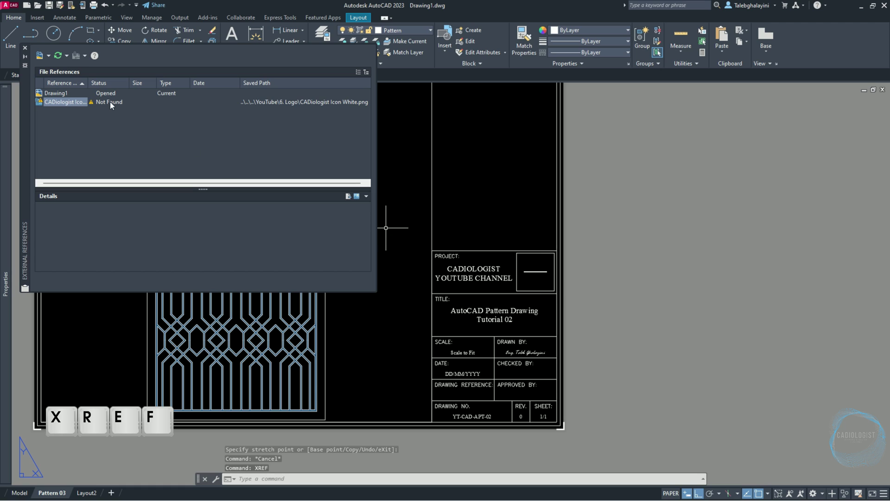
double_click(106, 101)
click(369, 187)
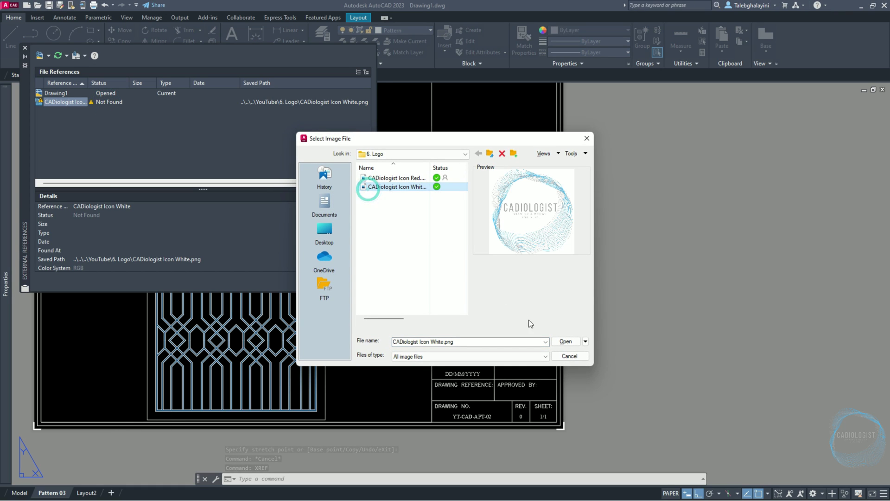
click(565, 341)
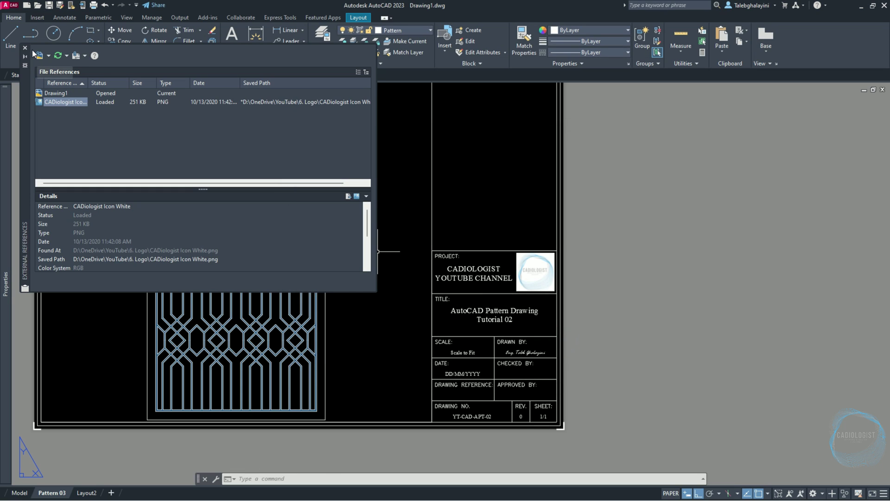
click(25, 48)
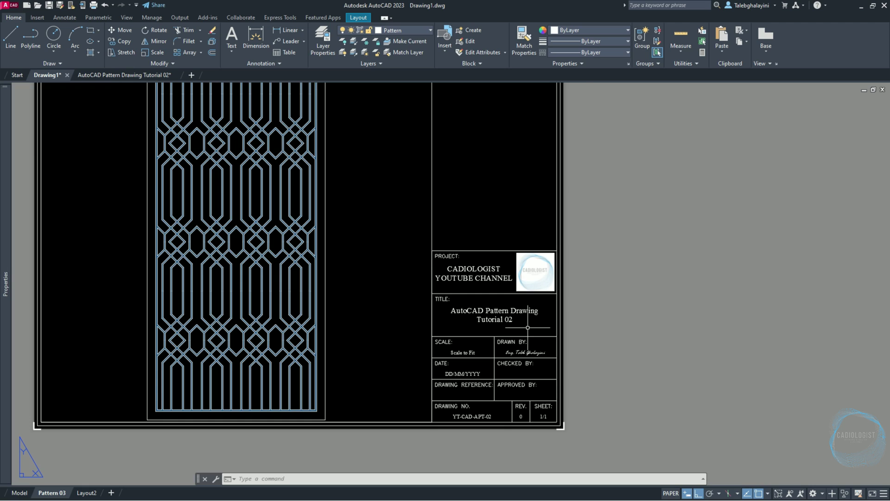
Change the title text to AutoCAD Pattern Drawing Tutorial 03
scroll(528, 326, up, 4)
click(463, 308)
double_click(463, 309)
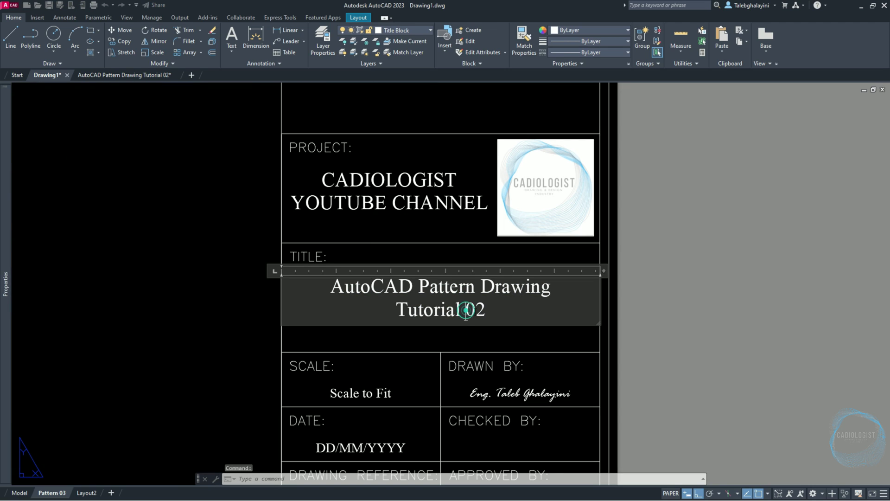
click(485, 310)
key(BackSpace)
text(3)
click(626, 334)
Change the drawing number from YT-CAD-APT-02 to YT-CAD-APT-03
middle_drag(476, 368, 467, 211)
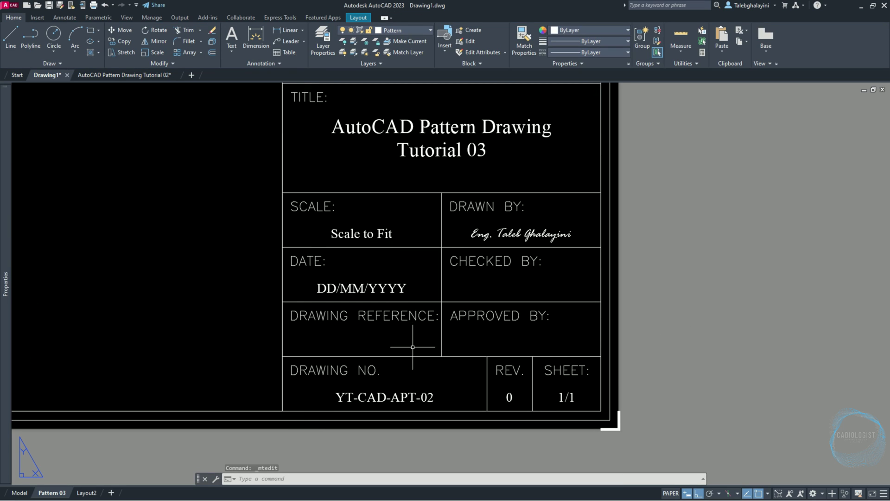
middle_drag(408, 350, 418, 244)
double_click(433, 279)
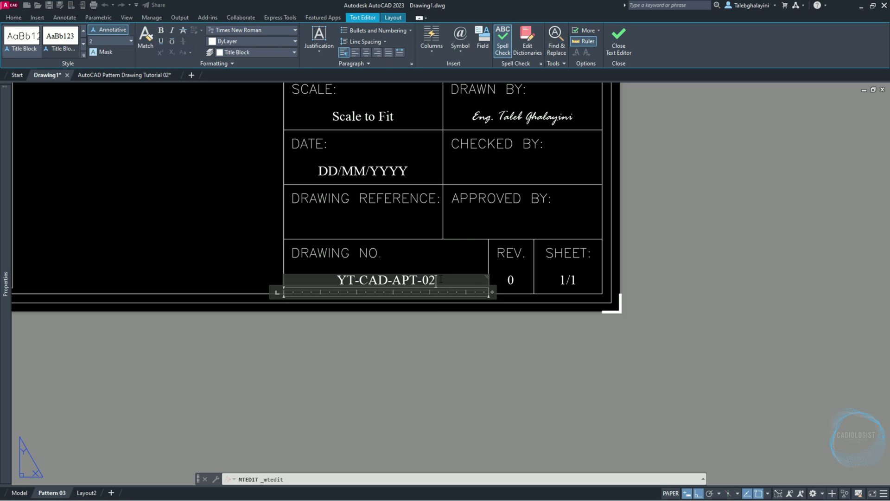
key(BackSpace)
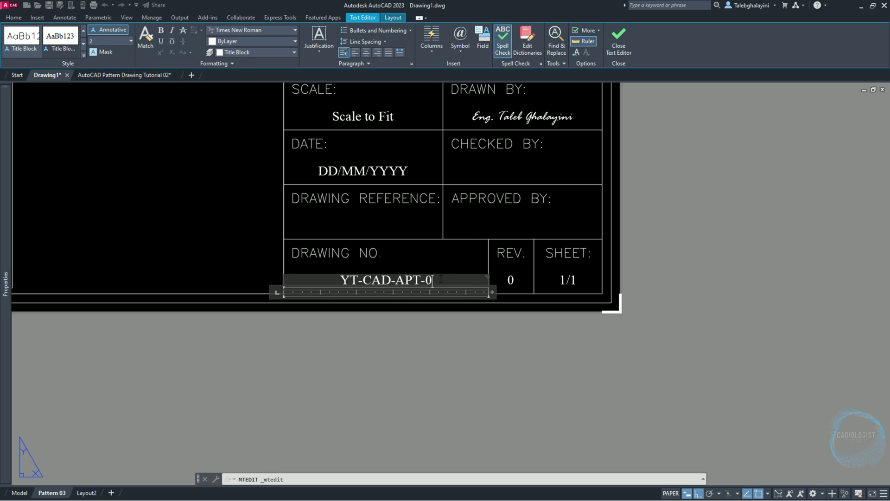
text(3)
click(455, 336)
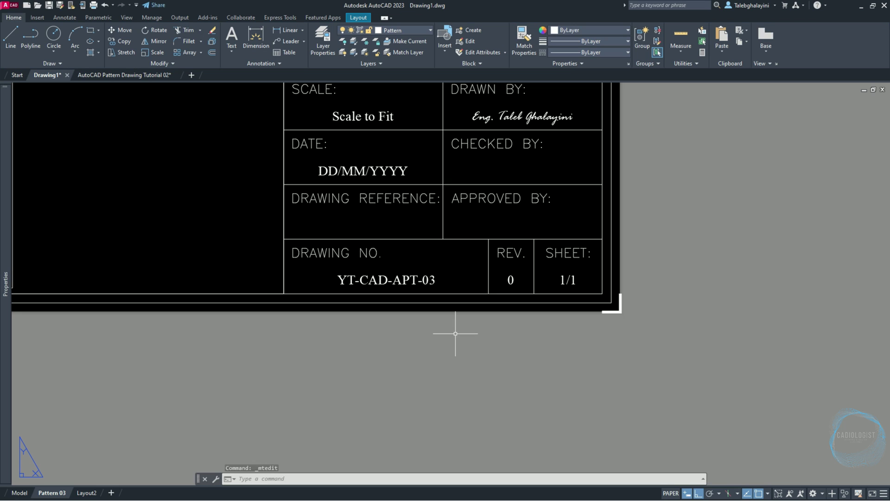
Zoom to extents, preview the Pattern 03 sheet with DWG To PDF, and plot it
text(z)
key(Return)
text(e)
key(Return)
key(ctrl+p)
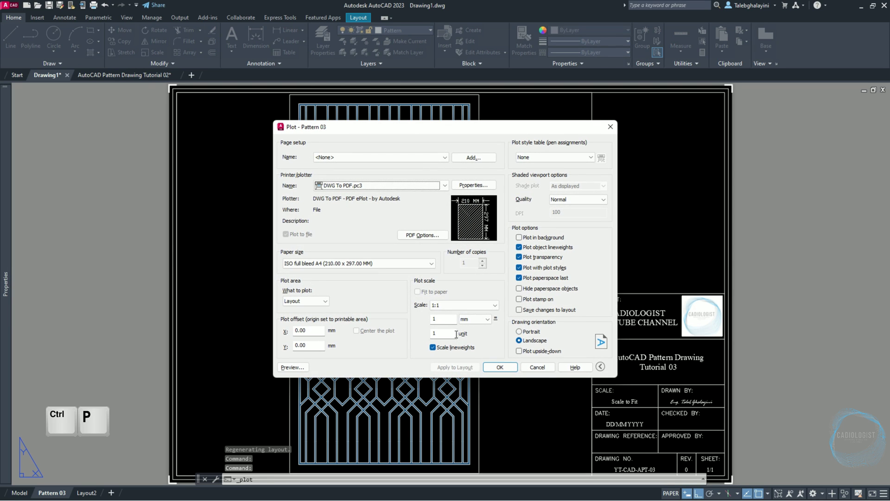
click(292, 367)
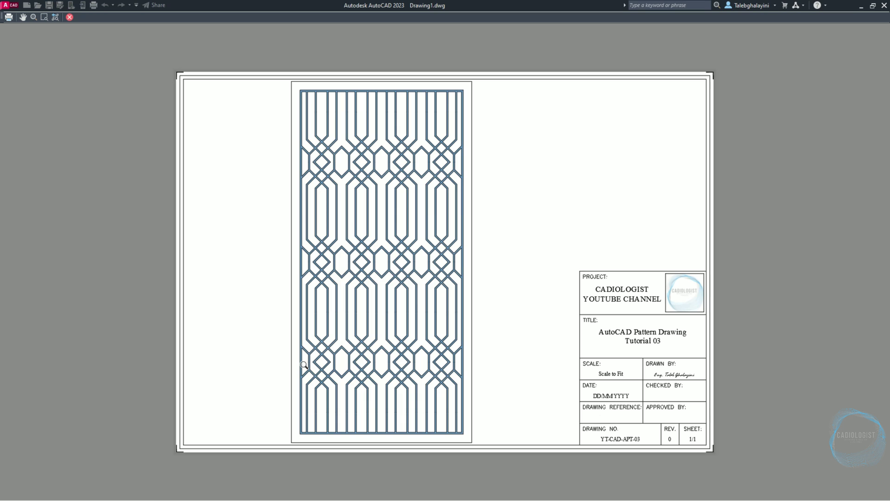
click(10, 18)
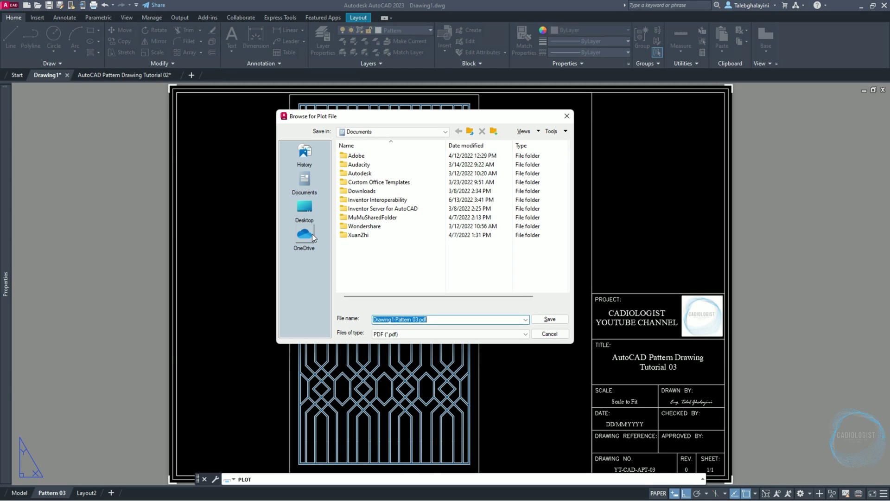
Save the PDF as AutoCAD Pattern Drawing Tutorial 03.pdf in Desktop > tutorials > PDF
click(304, 208)
double_click(371, 207)
double_click(371, 164)
click(406, 164)
click(452, 320)
key(BackSpace)
click(550, 320)
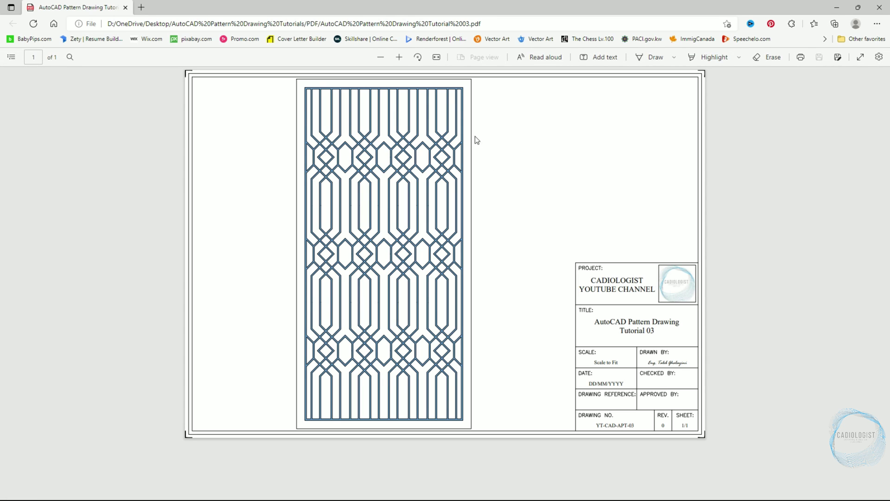
Fit the Tutorial 03 PDF page to width, then to the whole page in Edge
click(440, 60)
click(440, 60)
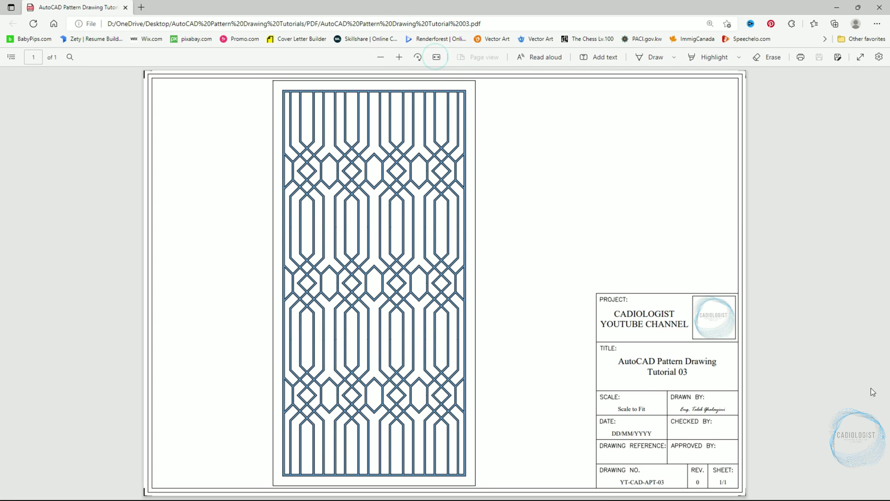